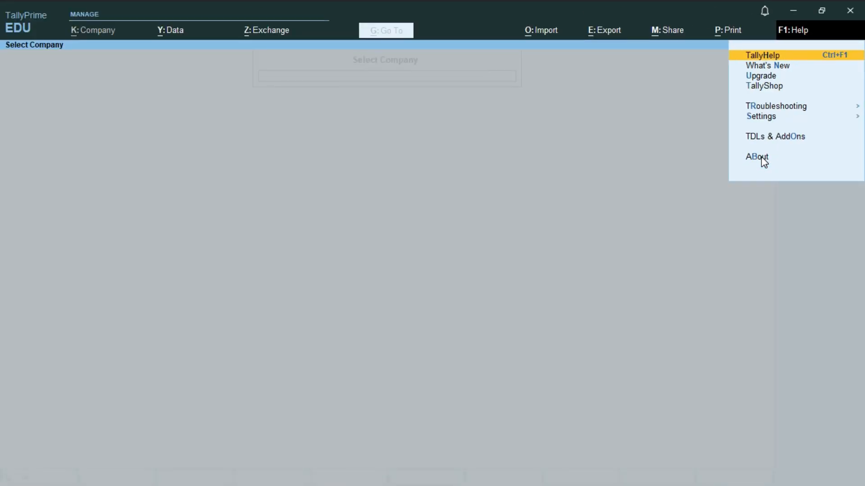
View TallyPrime's About product and licence details, then return to the Select Company list
left_click(763, 158)
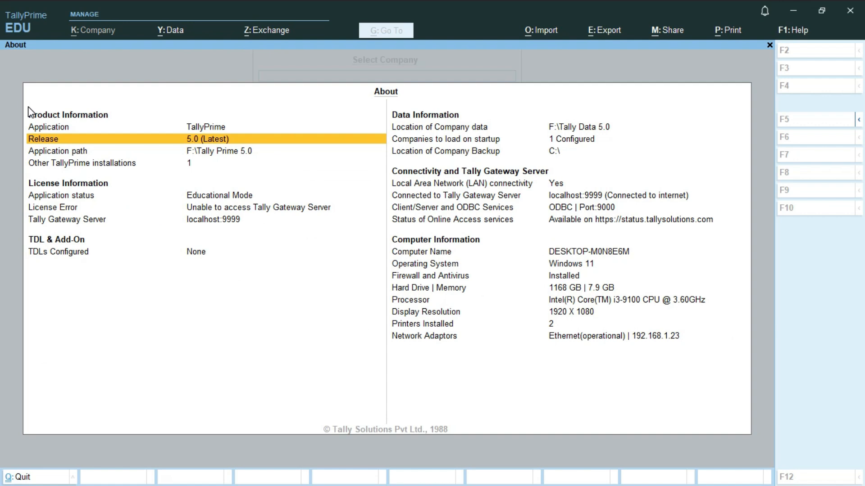
key("Escape")
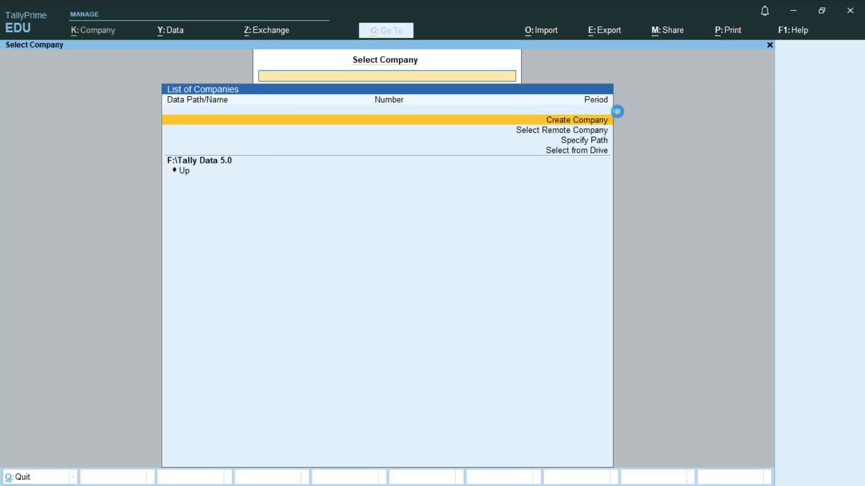
Start a new company named 'Skill Course Pvt TDS', keeping the auto-filled mailing name
left_click(617, 111)
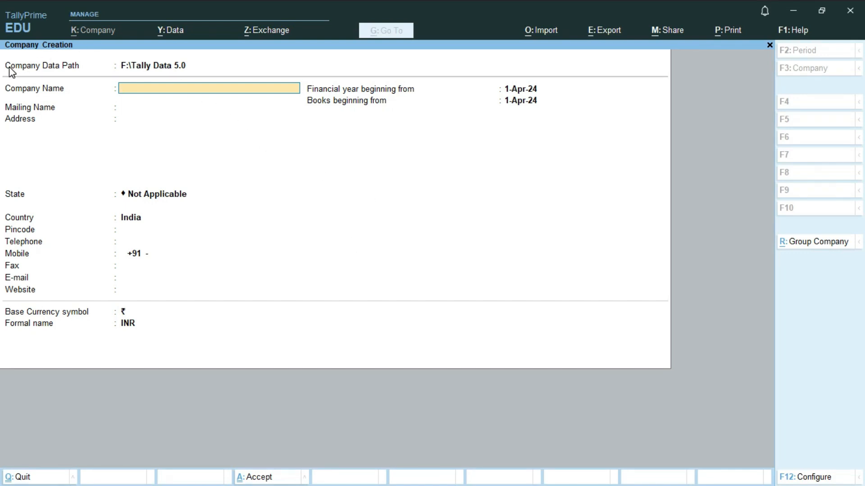
type("Skill Course Pvt TDS")
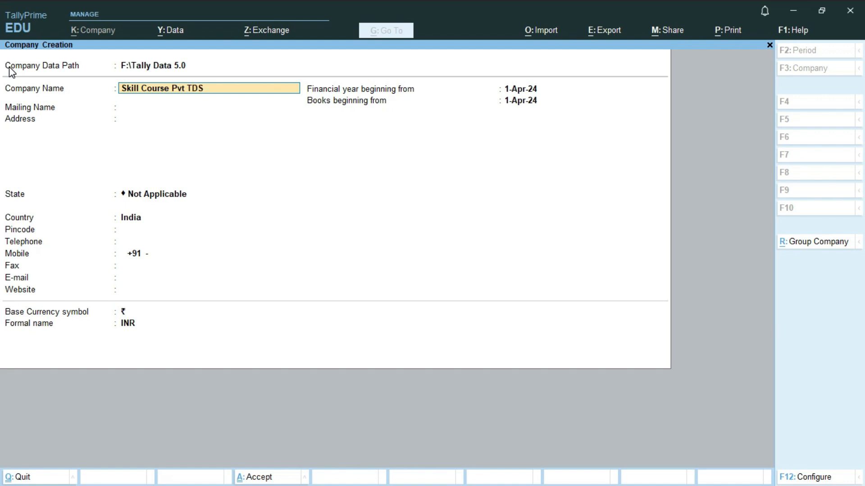
key("Return")
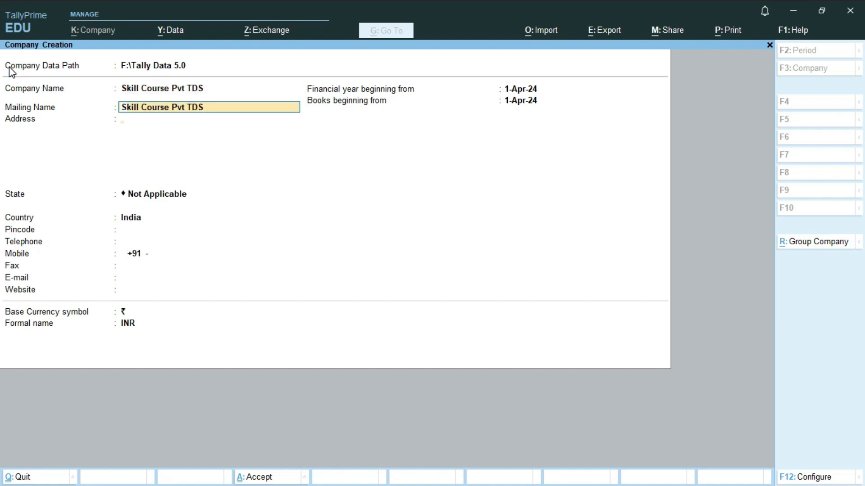
key("Return")
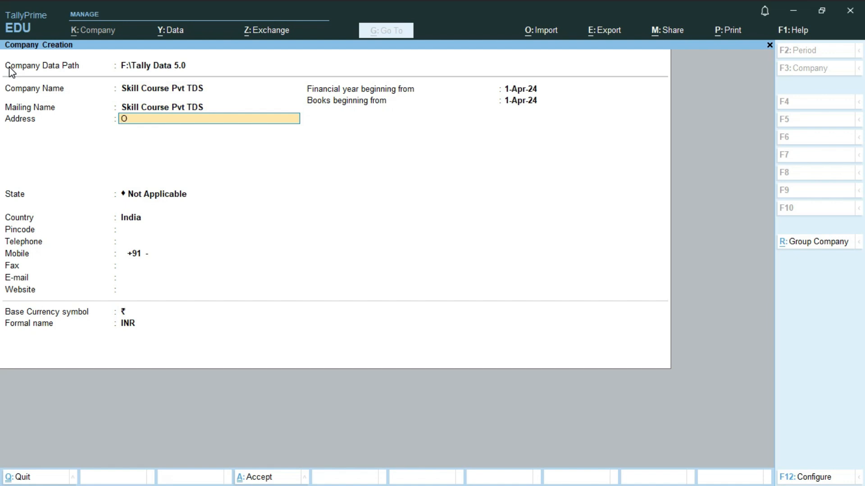
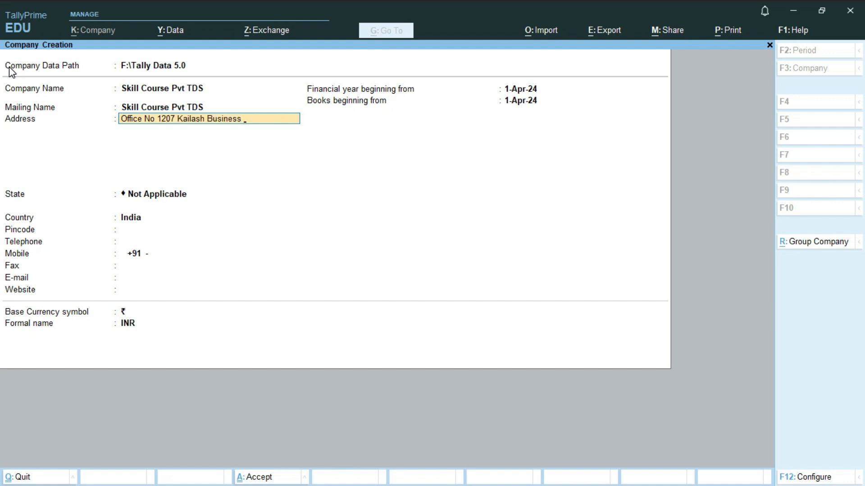
Enter the company's two-line office address and move on to the State field
key("Return")
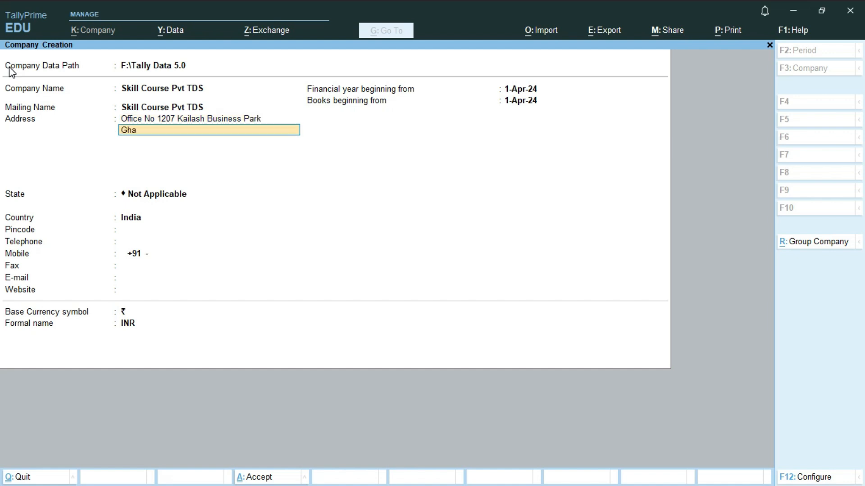
key("Return")
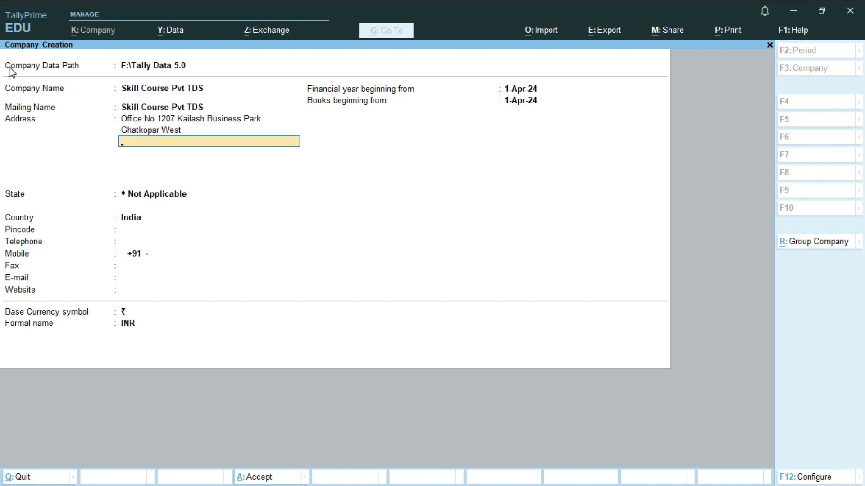
key("Return")
key("Return")
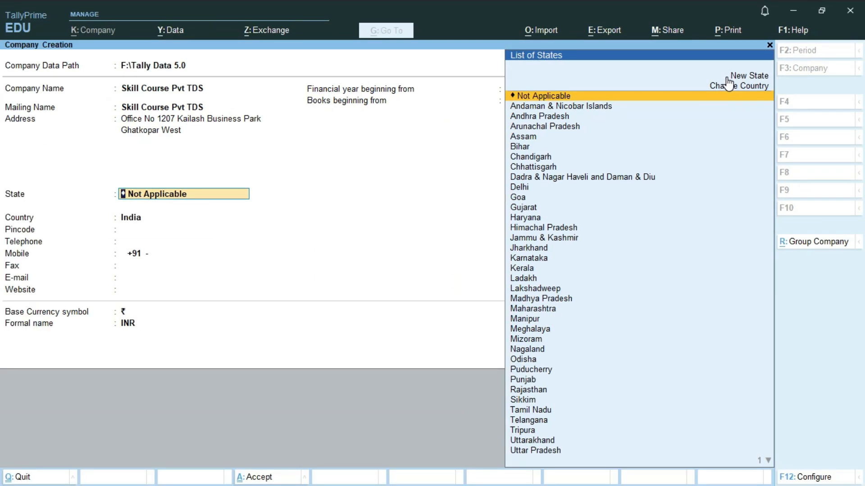
Set the state to Maharashtra and enter the company's pincode
type("Mah")
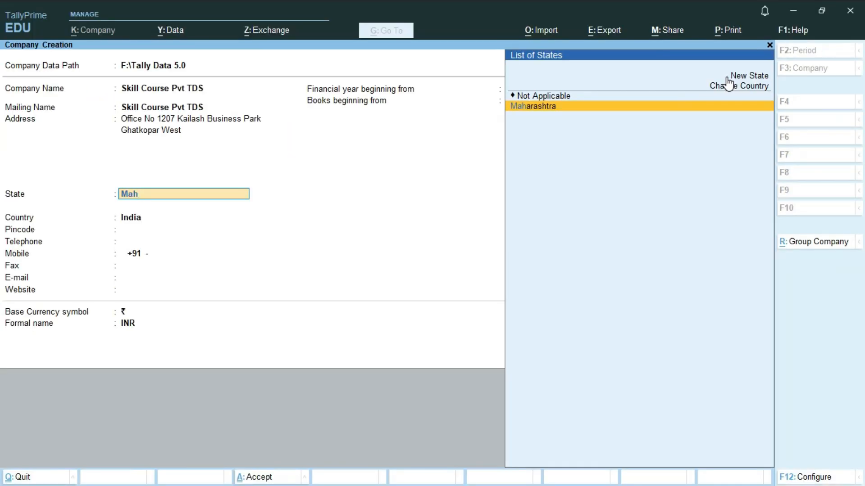
key("Return")
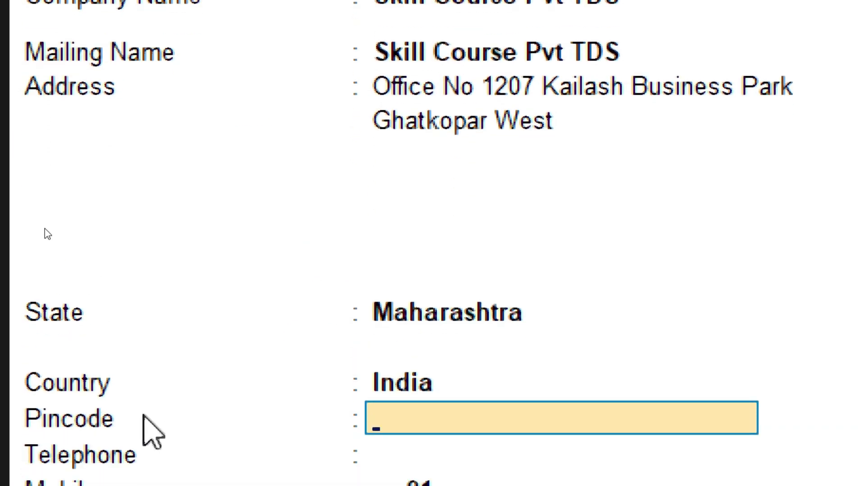
type("400")
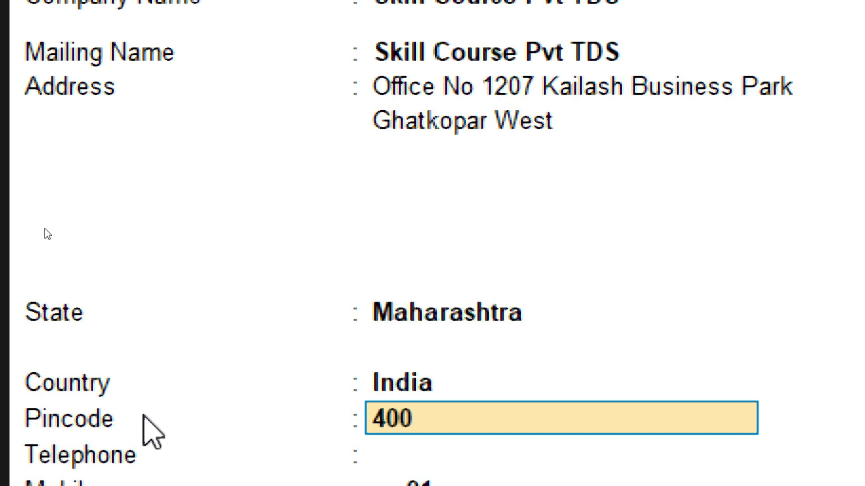
type("086")
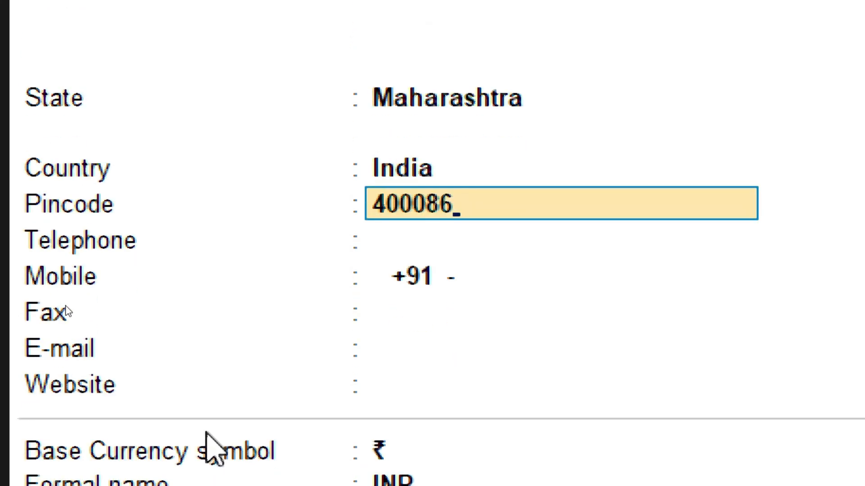
key("Return")
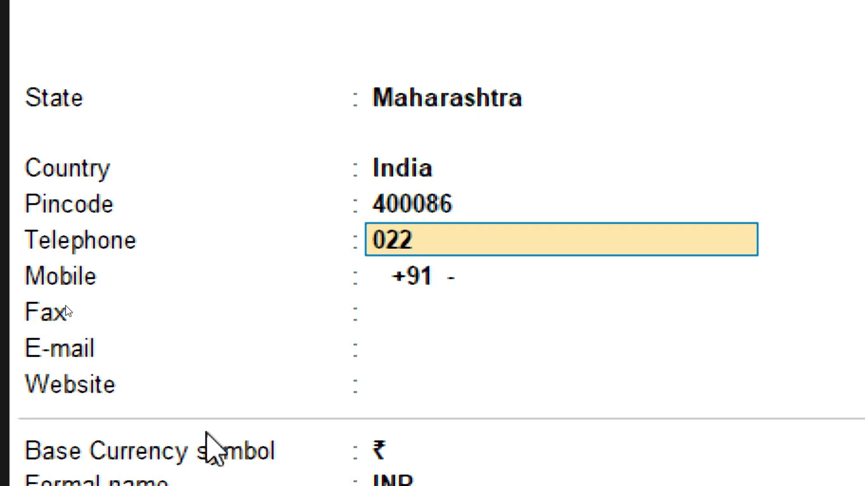
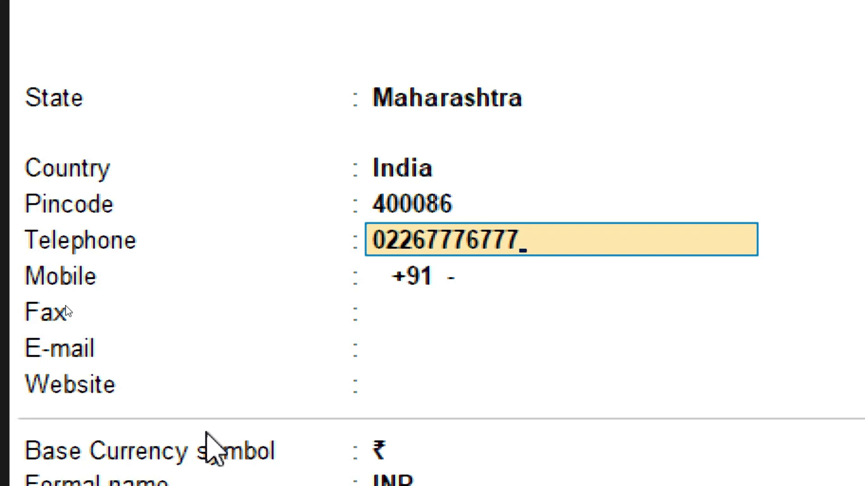
Enter the company's telephone and mobile numbers
key("Return")
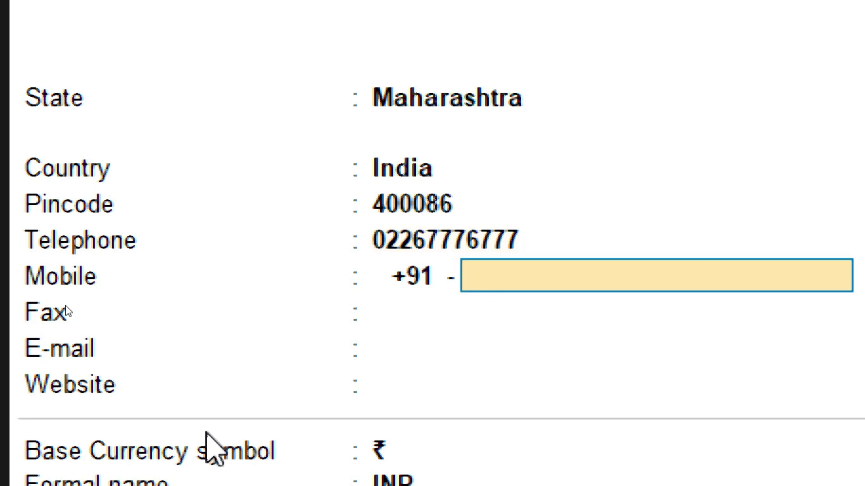
type("987")
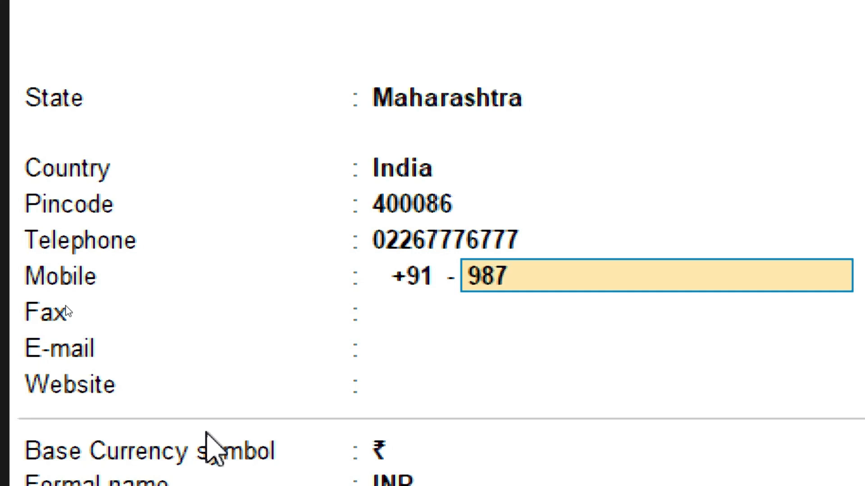
type("6****")
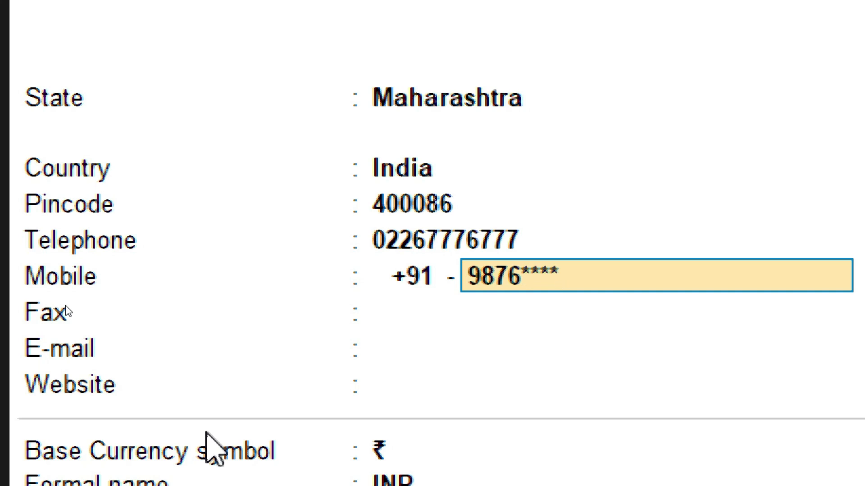
type("21")
key("Return")
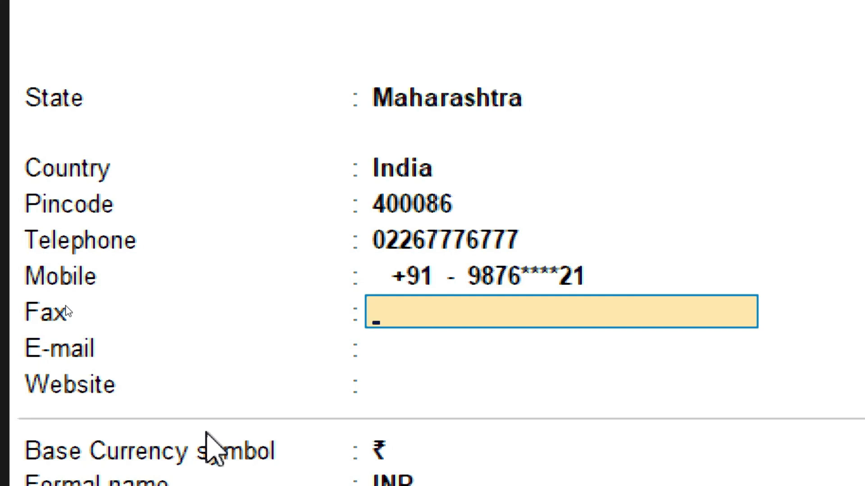
key("Return")
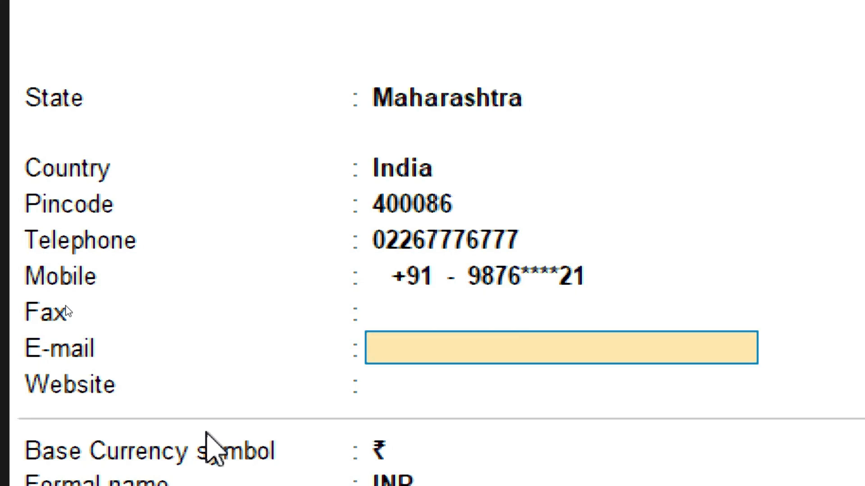
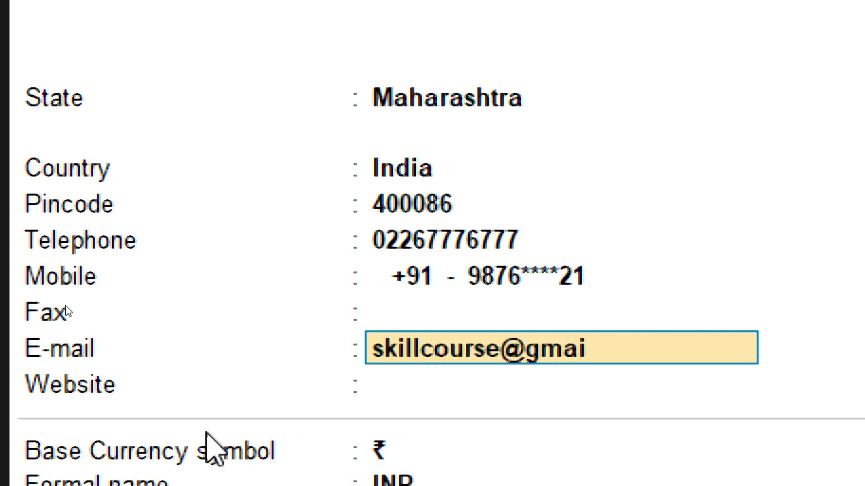
key("Return")
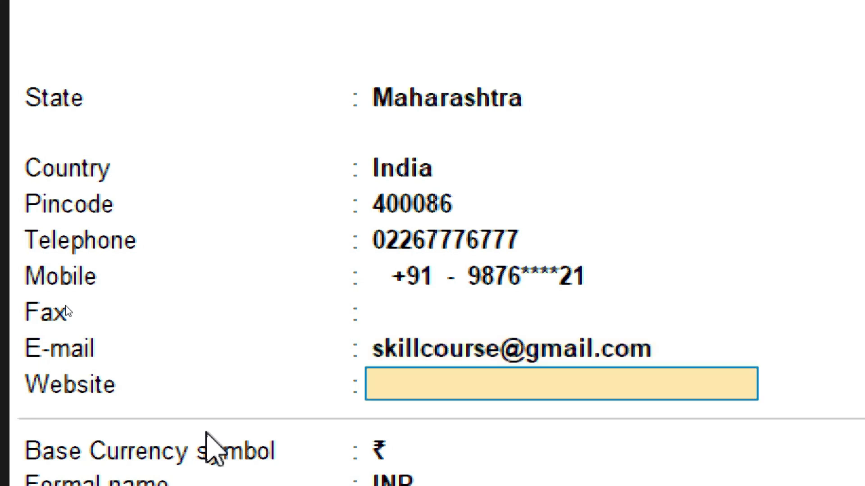
type("www.")
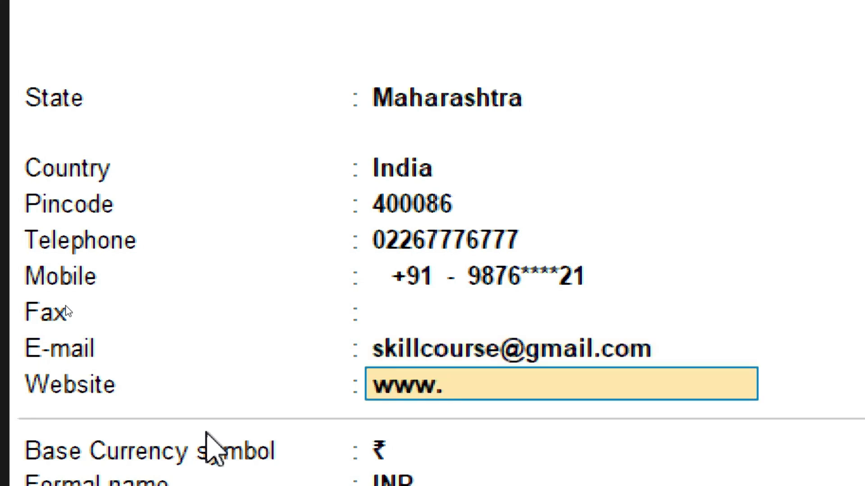
type("skill")
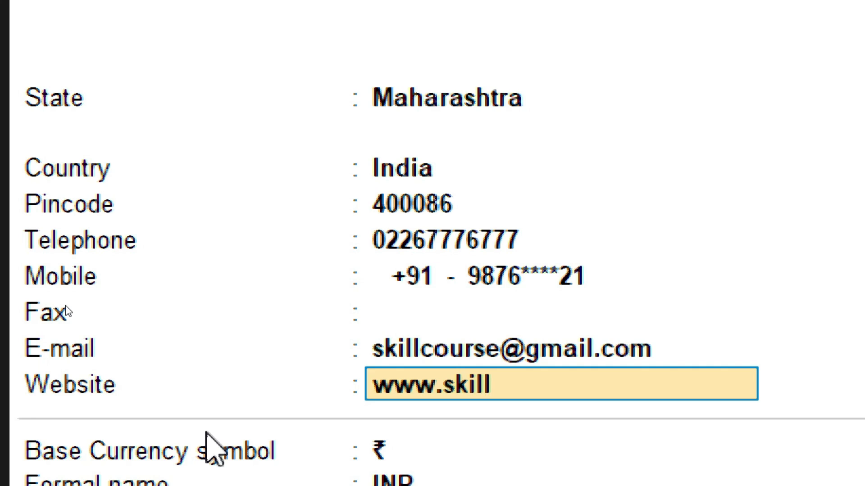
type("course")
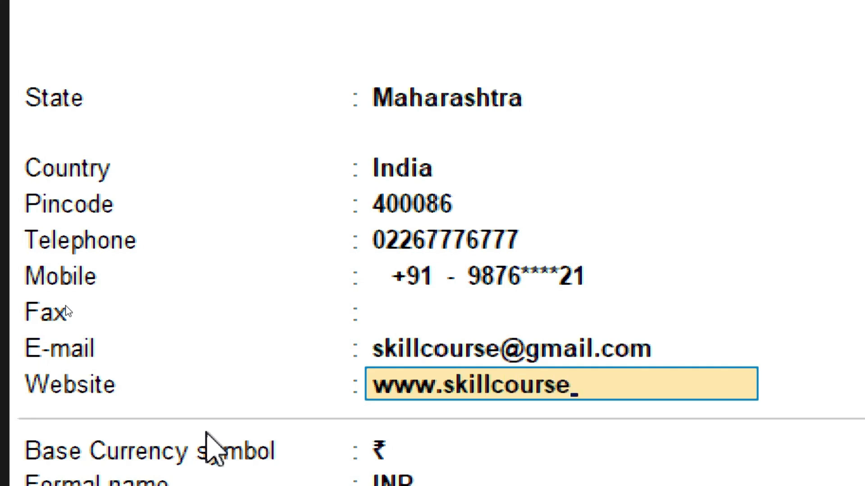
type(".in")
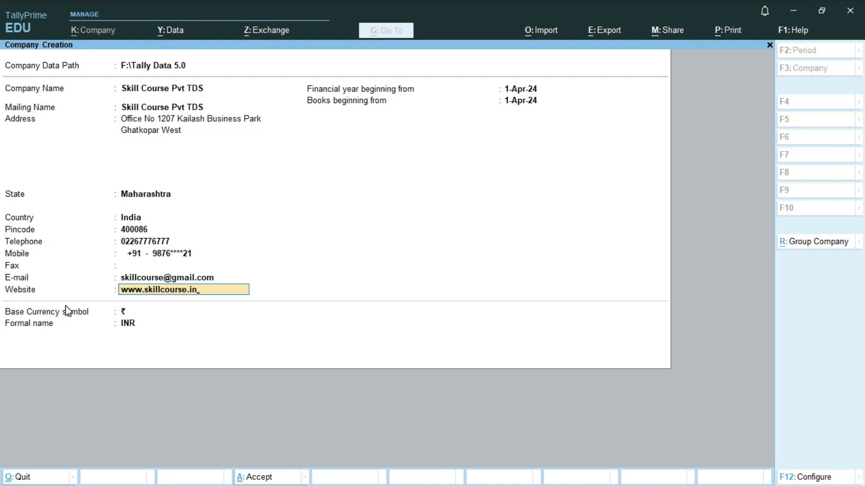
key("Return")
key("Return")
key("Return")
key("Return")
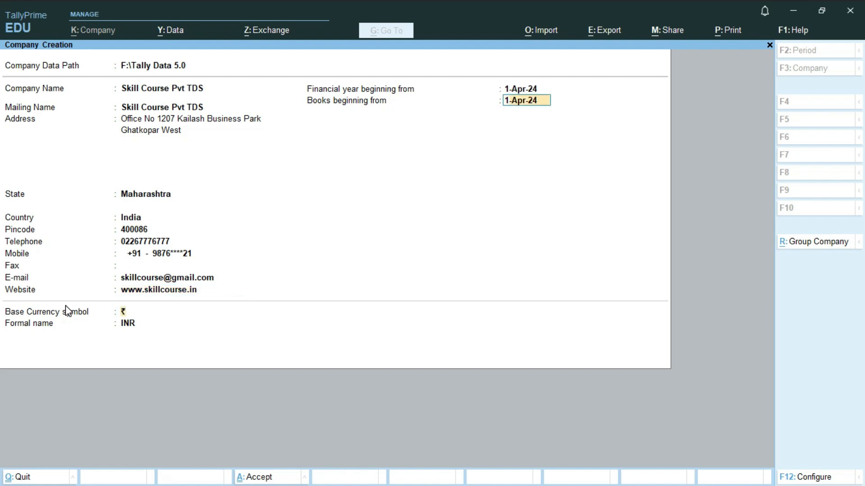
key("Return")
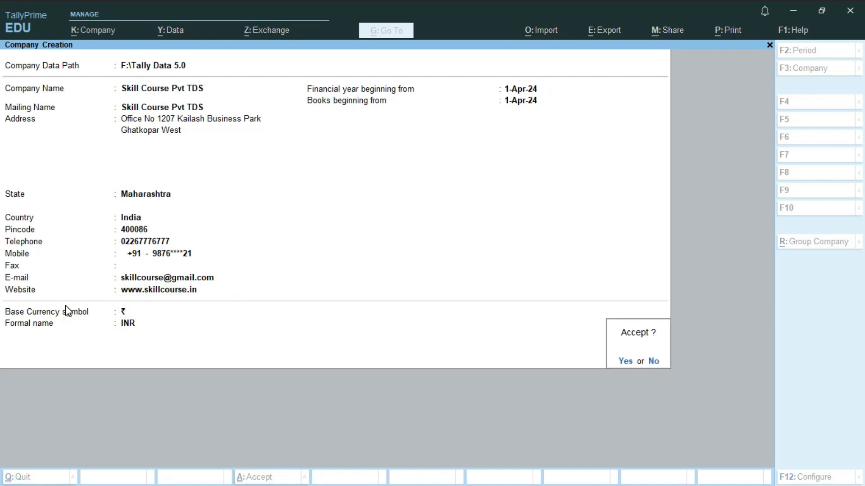
Accept creation of Skill Course Pvt TDS, then switch to the course slides and page back
key("Return")
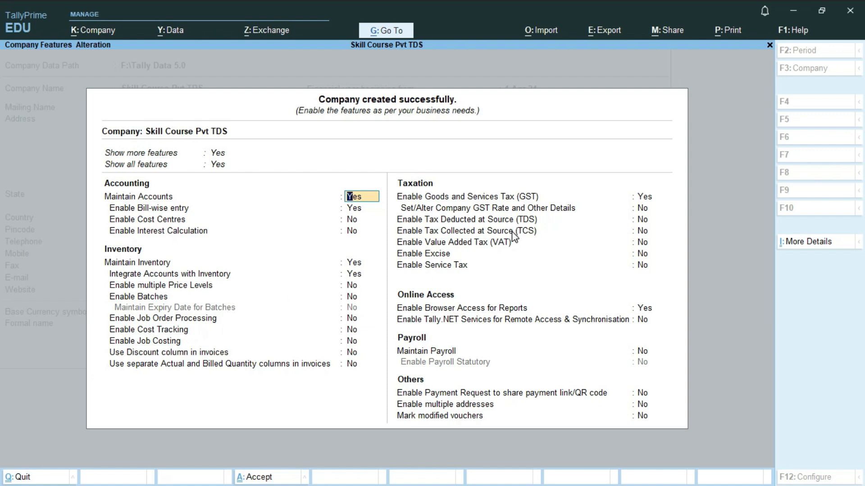
key("alt+Tab")
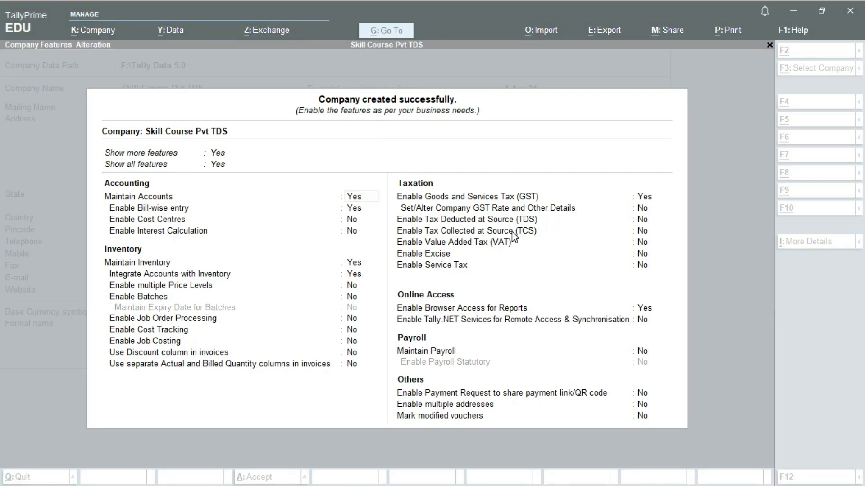
key("Left")
key("Left")
key("Left")
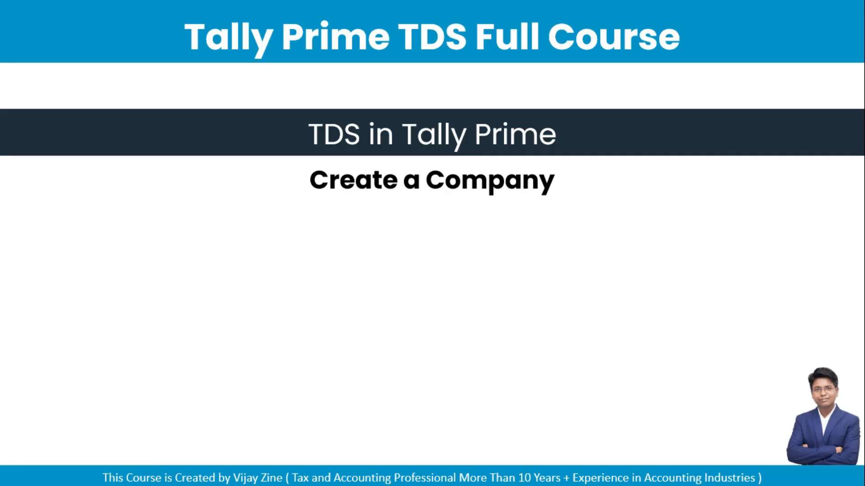
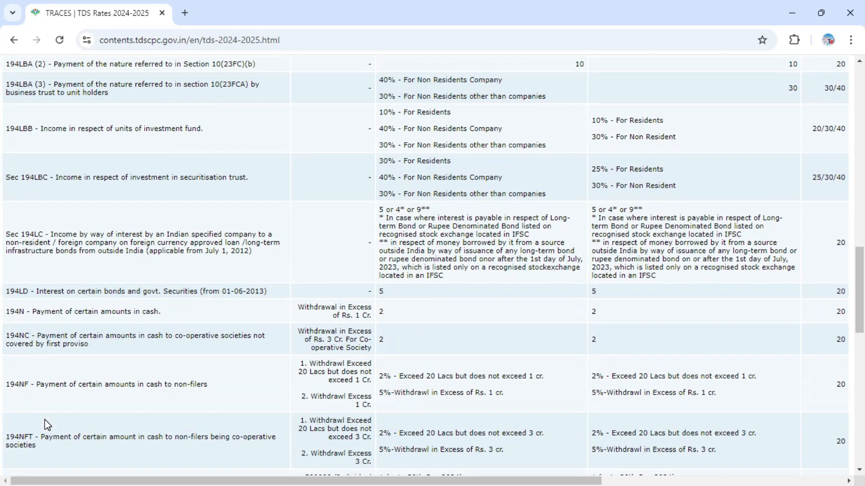
scroll(46, 420, "down", 3)
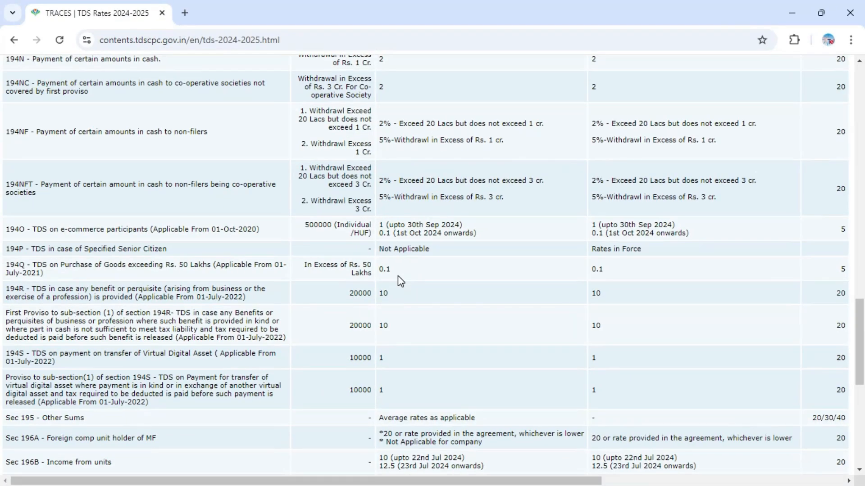
Scroll the TDS Rates 2024-2025 table down to sections 194O–196B, then return to TallyPrime
key("alt+Tab")
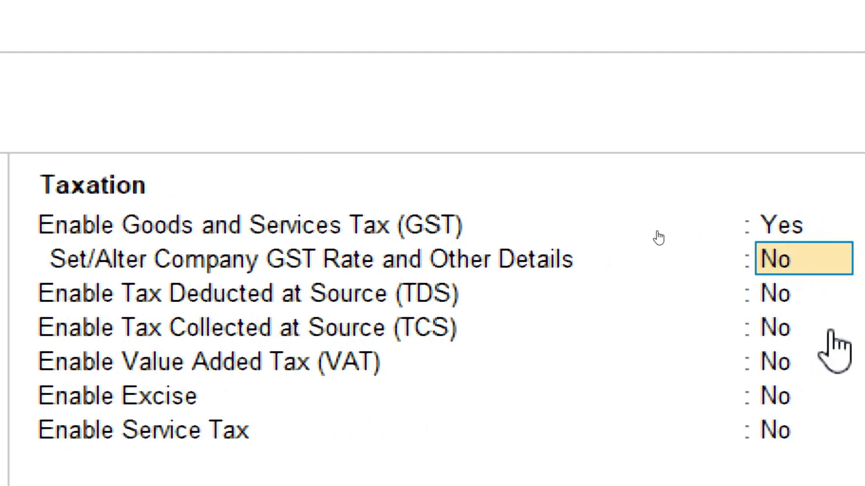
Set Enable Tax Deducted at Source (TDS) to Yes in Company Features
left_click(767, 290)
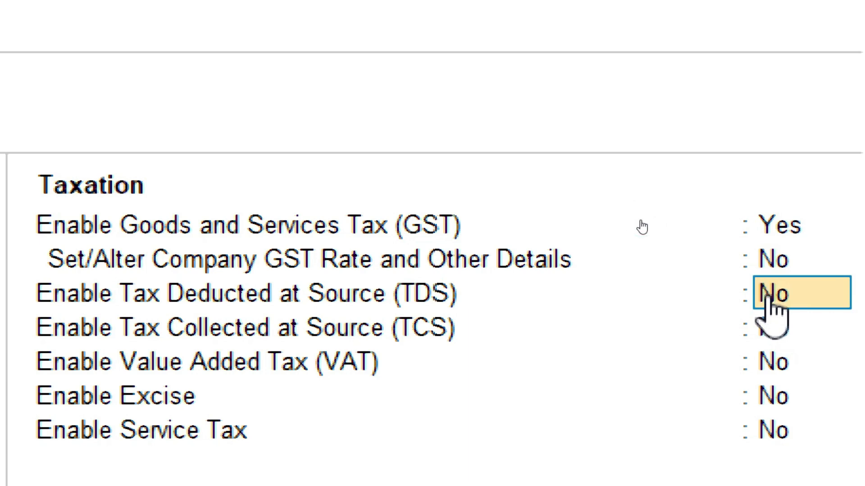
type("y")
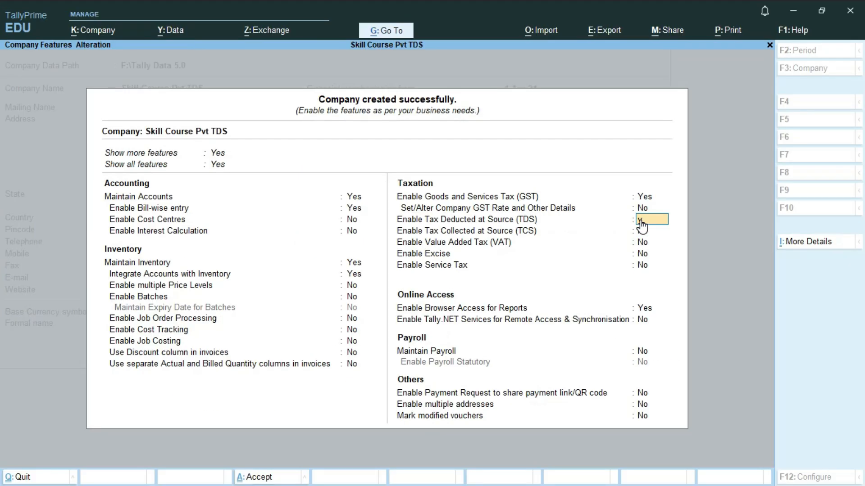
key("Return")
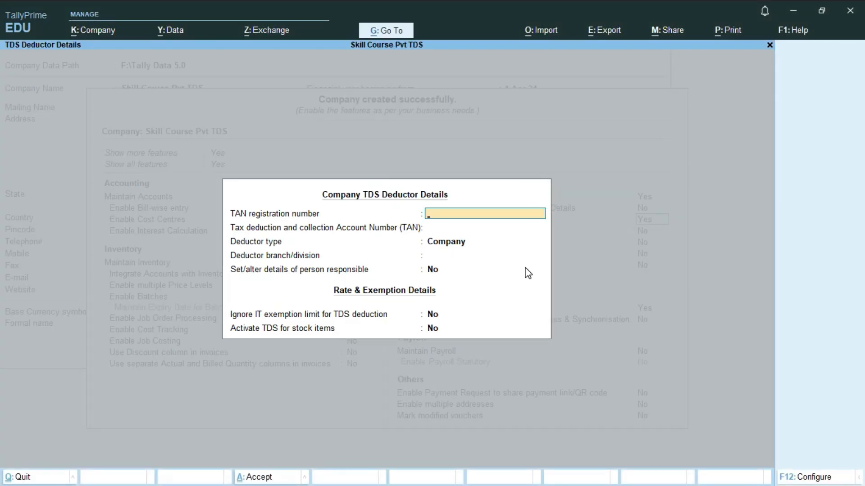
Enter the company's TAN in both the TAN registration and TAN fields
key("Return")
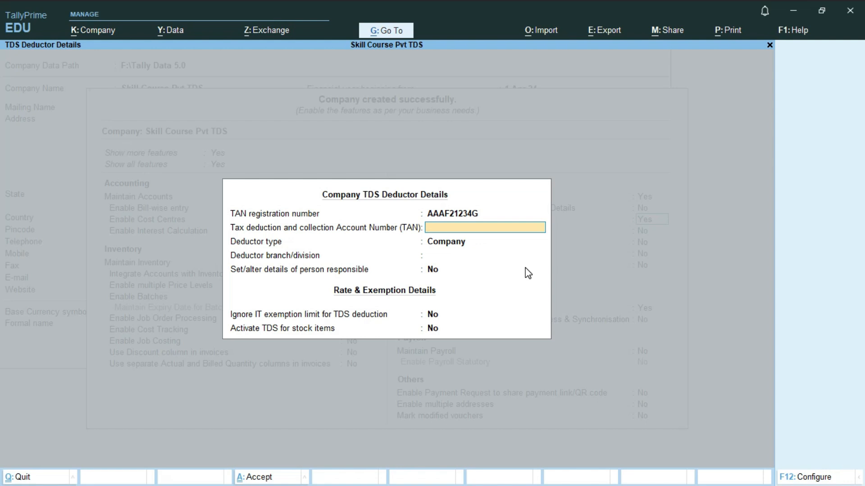
key("Return")
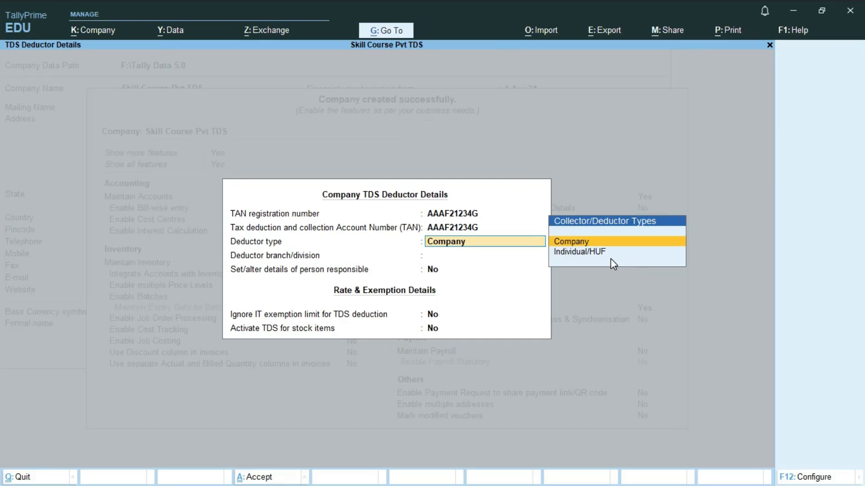
Keep deductor type Company, set branch to Mumbai, and enable person-responsible details
key("Return")
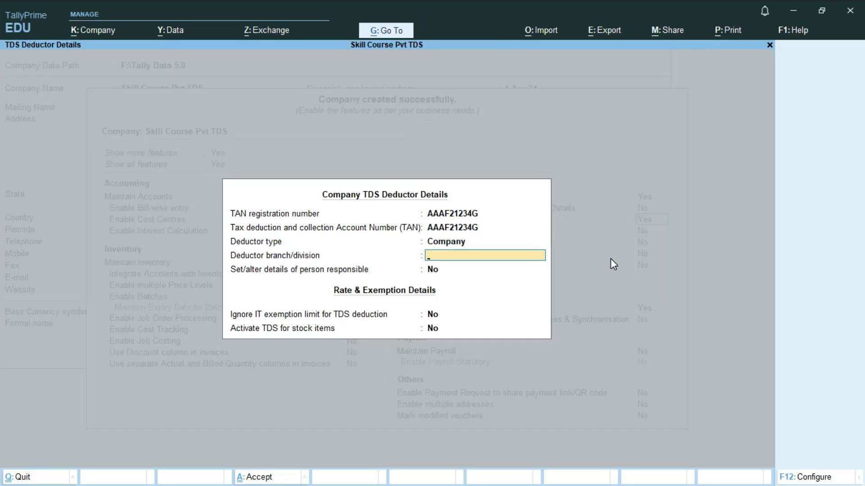
type("Mumbai")
key("Return")
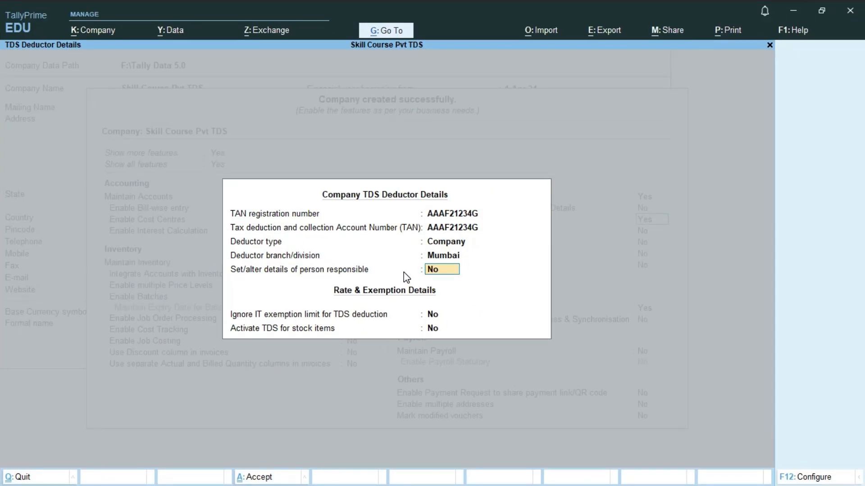
type("y")
key("Return")
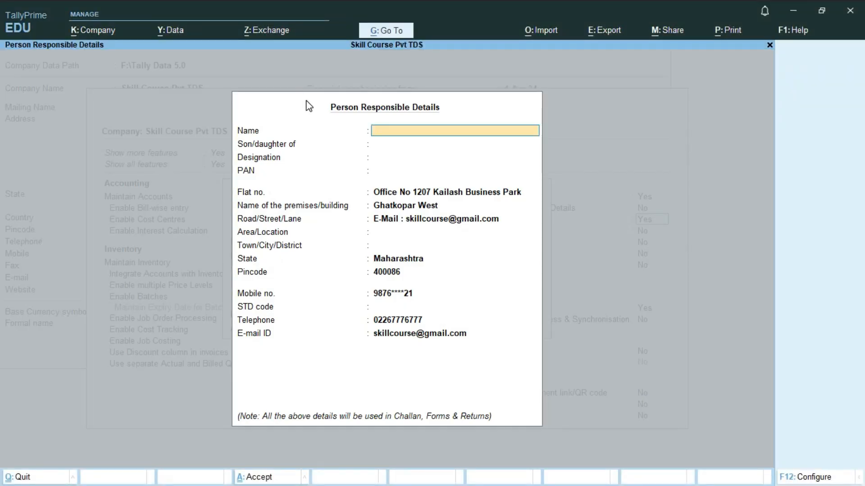
Enter the responsible person's name, parent's name, designation Manager and PAN
key("Return")
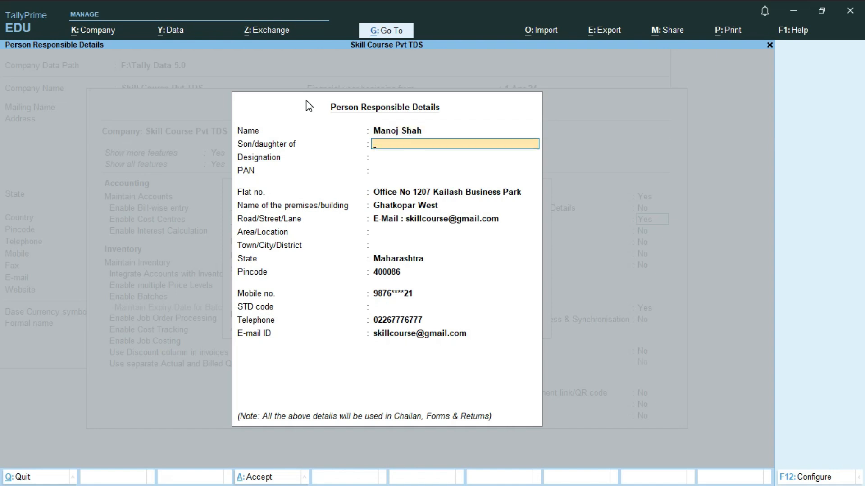
key("Return")
type("Manager")
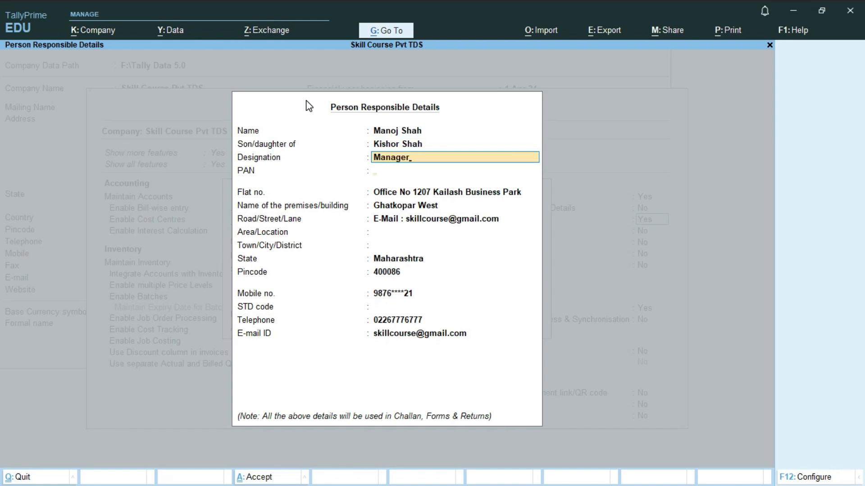
key("Return")
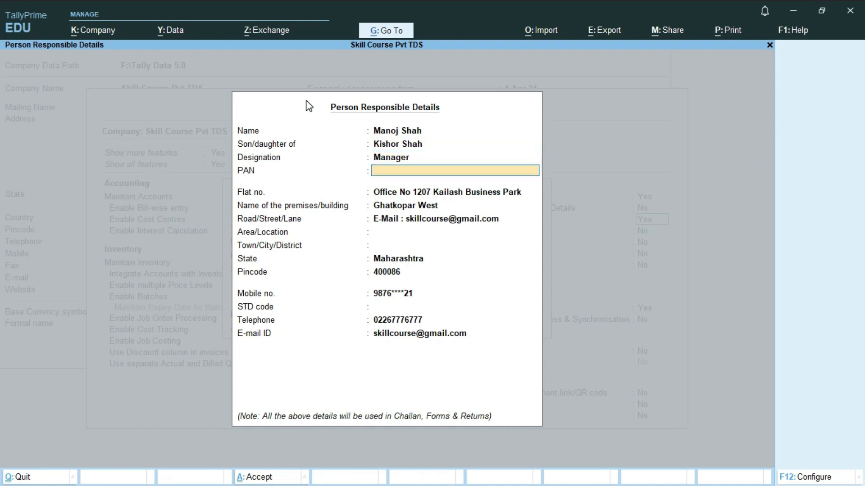
key("Return")
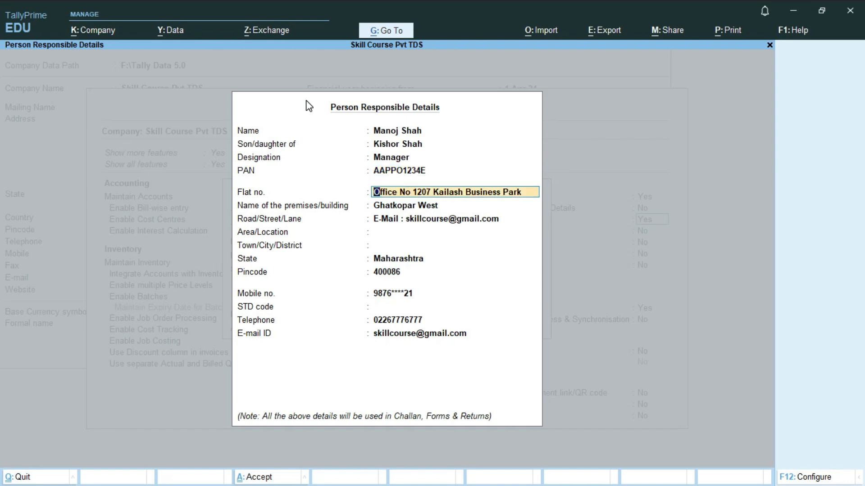
Clear the e-mail from the street field, enter area and city, and accept the details
key("Return")
key("Return")
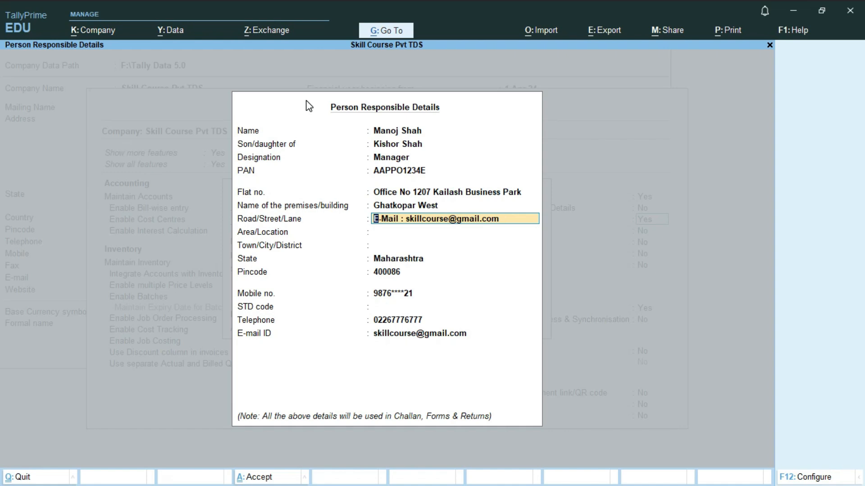
key("Delete")
key("Delete")
key("Delete")
key("Delete")
key("Delete")
key("Delete")
key("Delete")
key("Delete")
key("Delete")
key("Delete")
key("Delete")
key("Delete")
key("Delete")
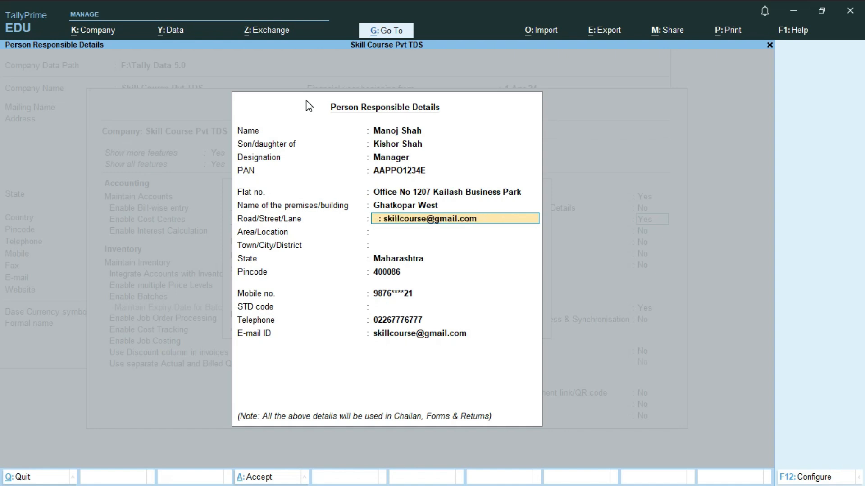
key("Delete")
key("Delete")
key("Delete")
key("Delete")
key("Delete")
key("Delete")
key("Delete")
key("Delete")
key("Delete")
key("Delete")
key("Delete")
key("Delete")
key("Delete")
key("Delete")
key("Delete")
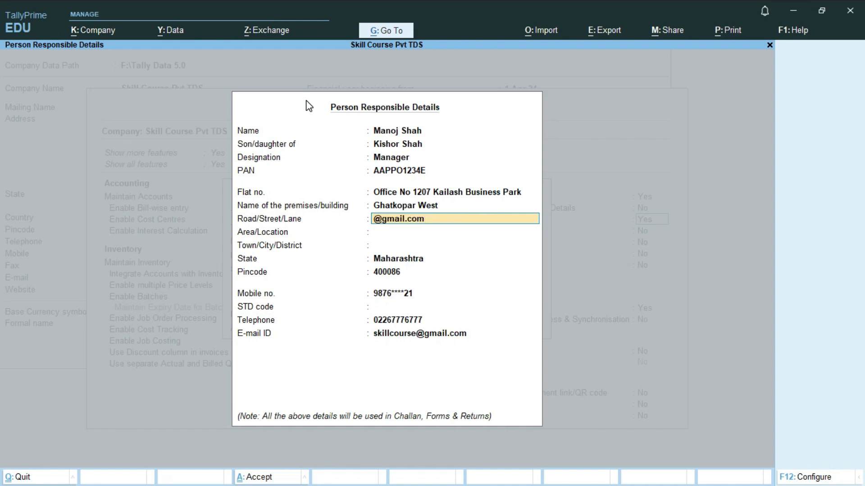
key("Delete")
key("Delete")
key("Return")
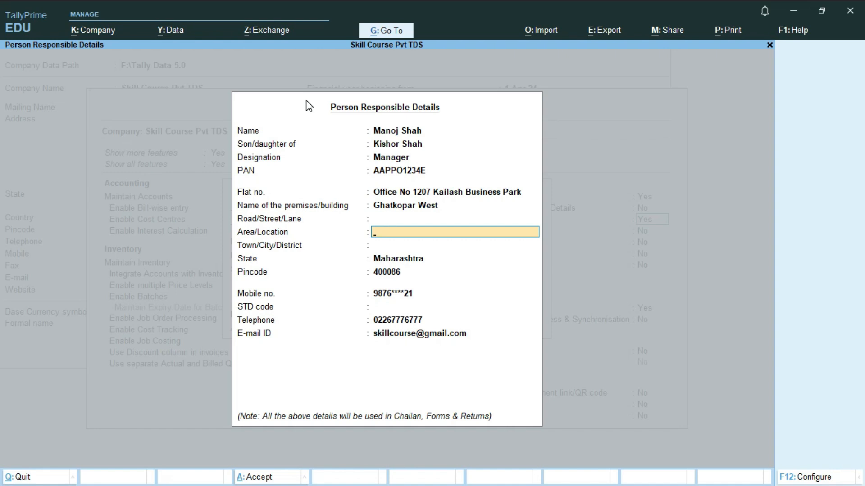
type("Ghatkopar")
key("Return")
type("Mumbai")
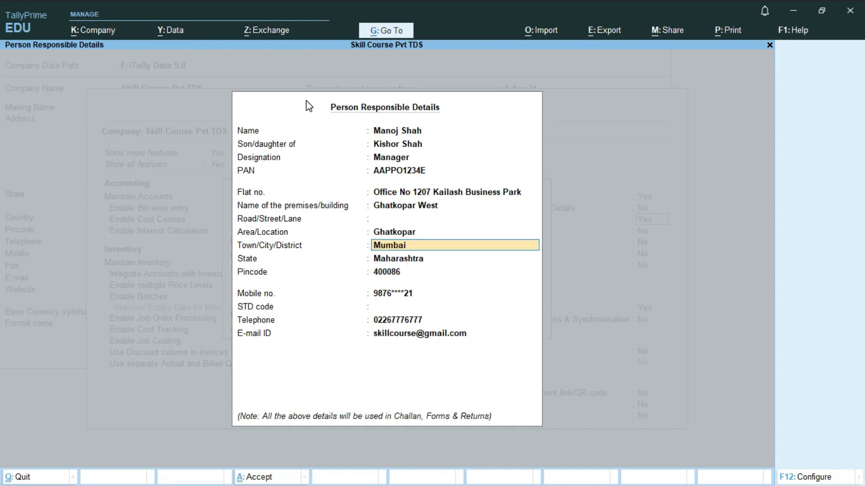
key("Return")
key("Return")
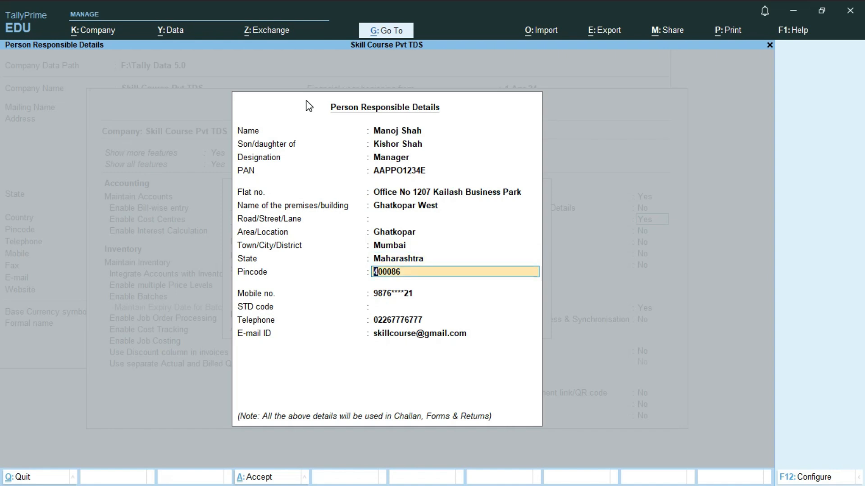
key("Return")
key("Return")
key("Return")
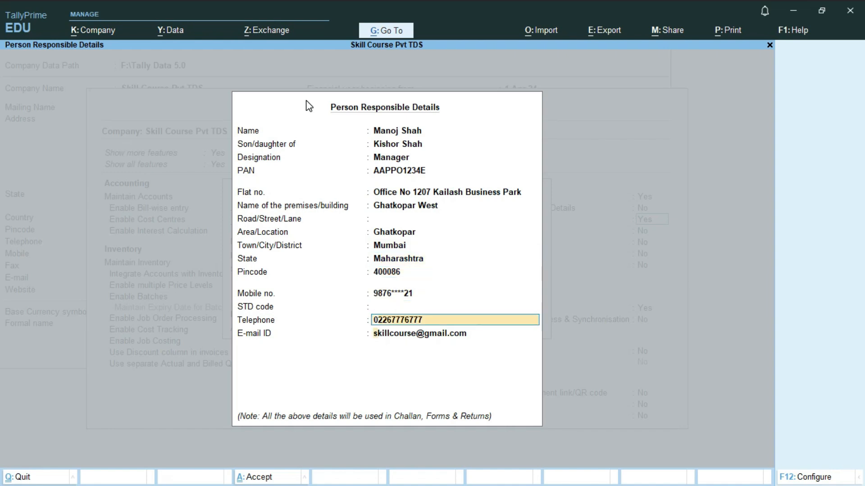
key("Return")
key("Return")
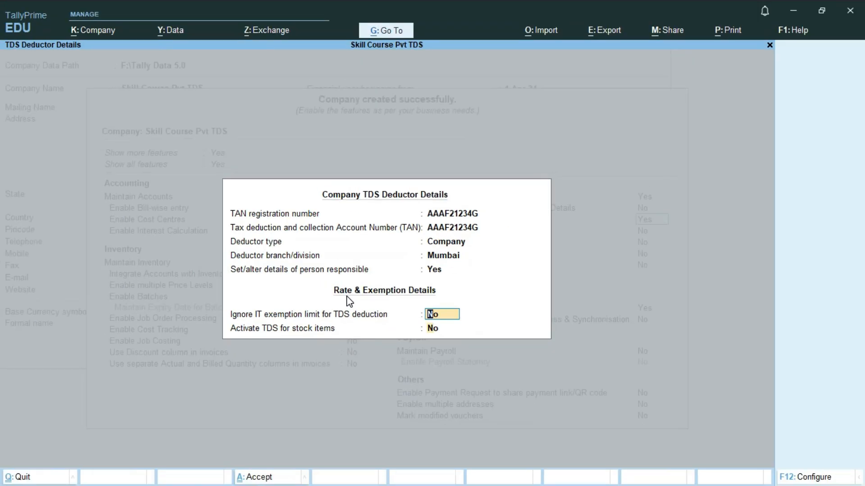
Accept the TDS deductor details, save Company Features with Ctrl+A, then switch to the course slides
key("Return")
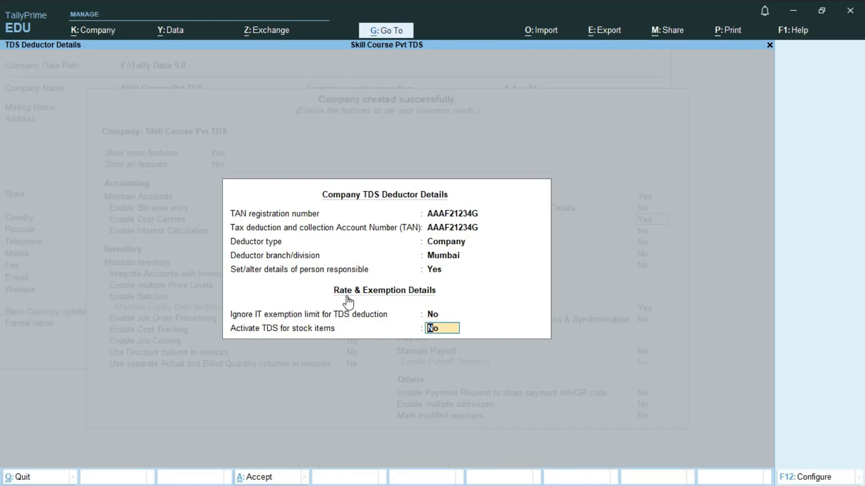
key("Return")
key("Return")
key("Return")
key("ctrl")
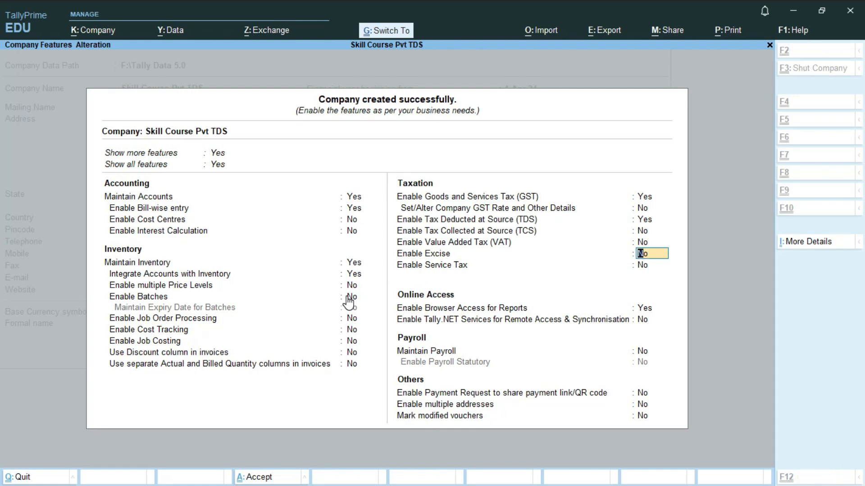
key("ctrl+a")
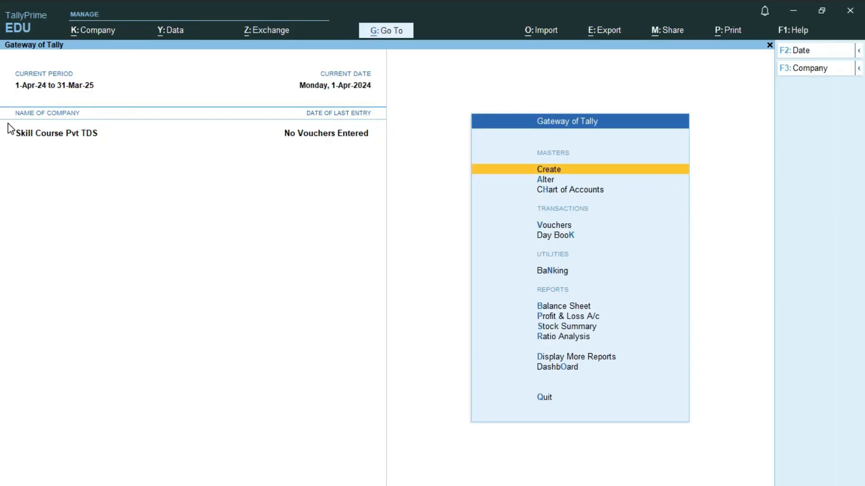
key("alt")
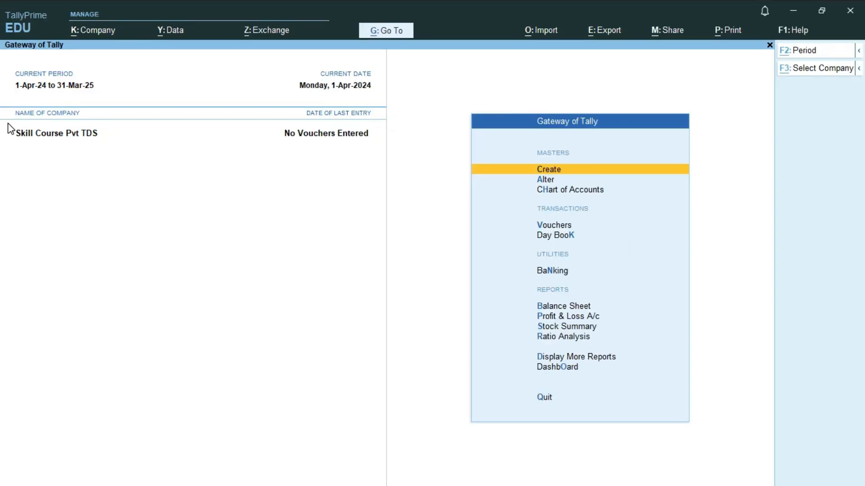
key("alt+Tab")
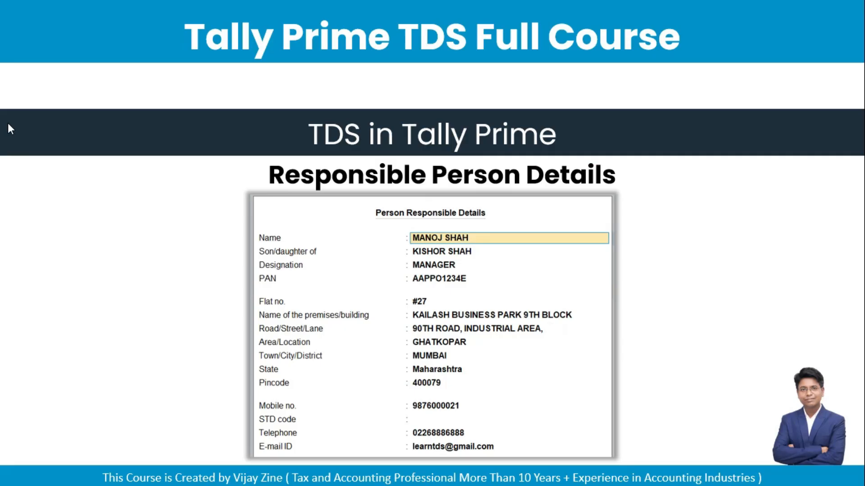
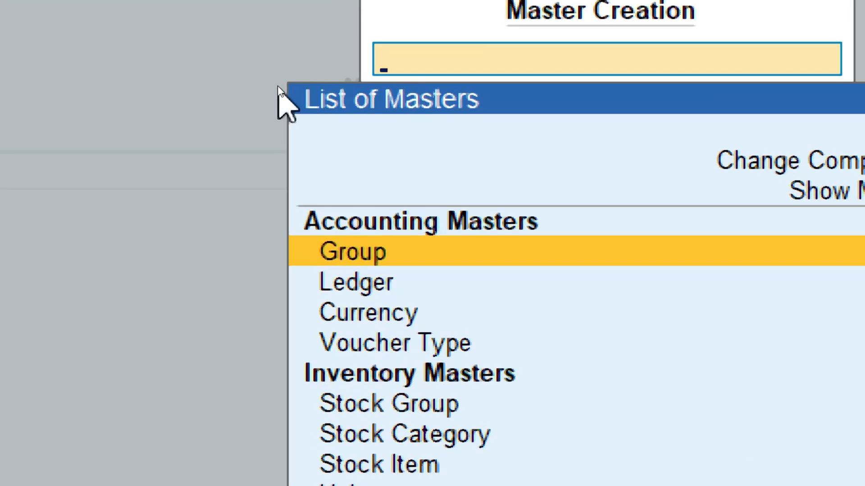
Create a ledger named Sunil Enterprises under Sundry Creditors, keeping bill-by-bill balances
key("Down")
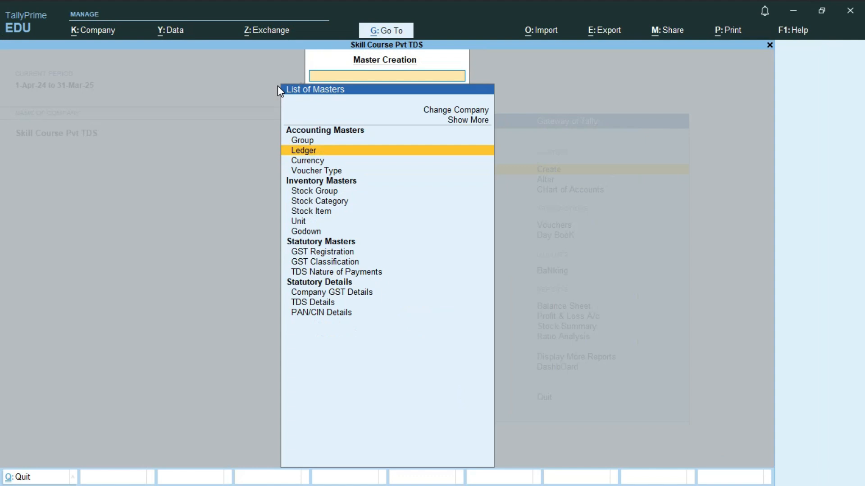
key("Return")
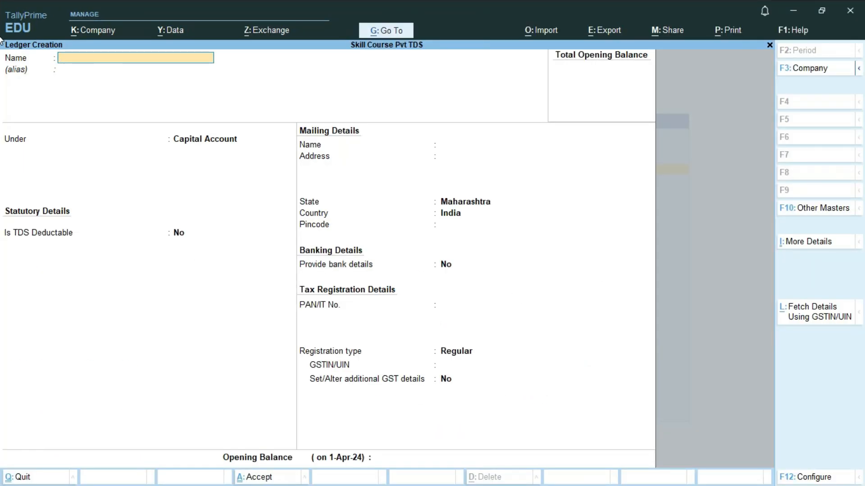
type("Sunil Enterprises")
key("Return")
key("Return")
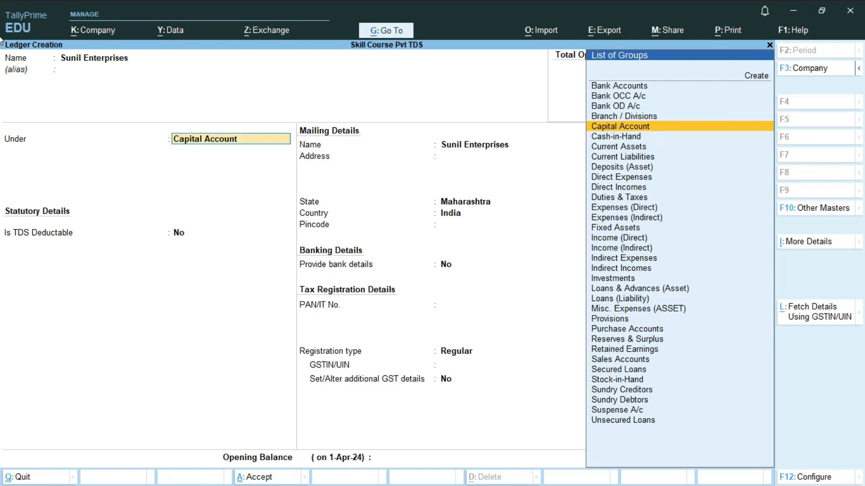
type("Su")
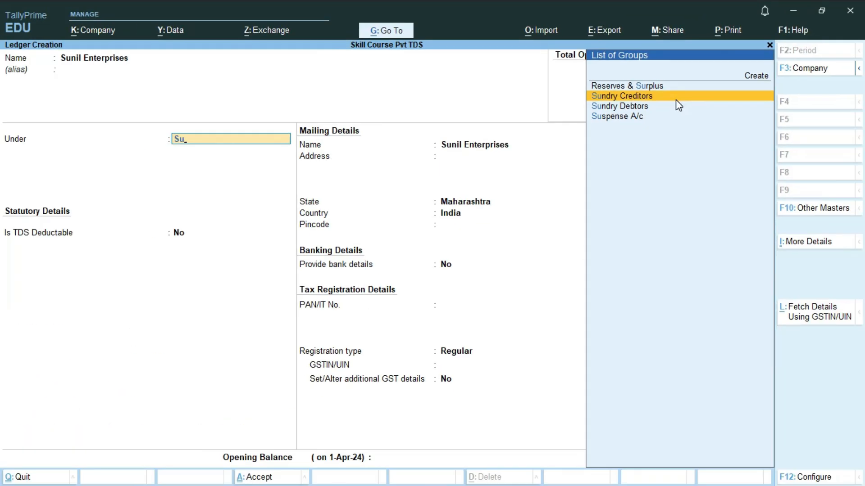
left_click(676, 100)
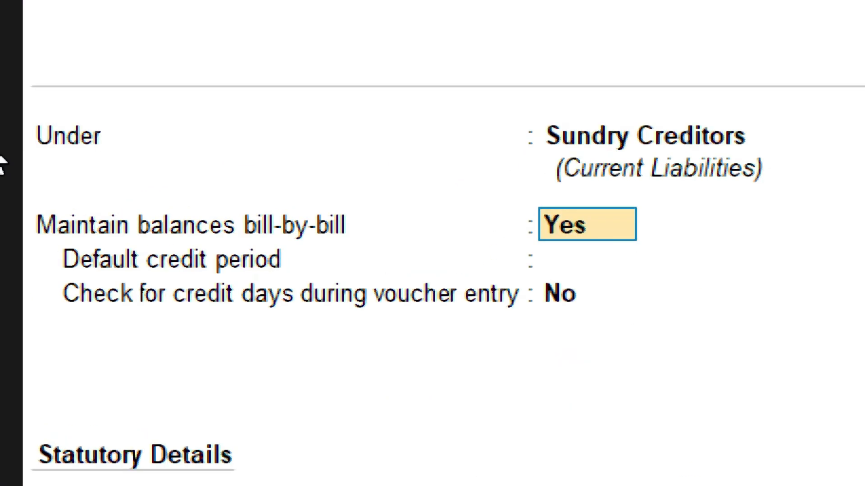
key("Return")
key("Return")
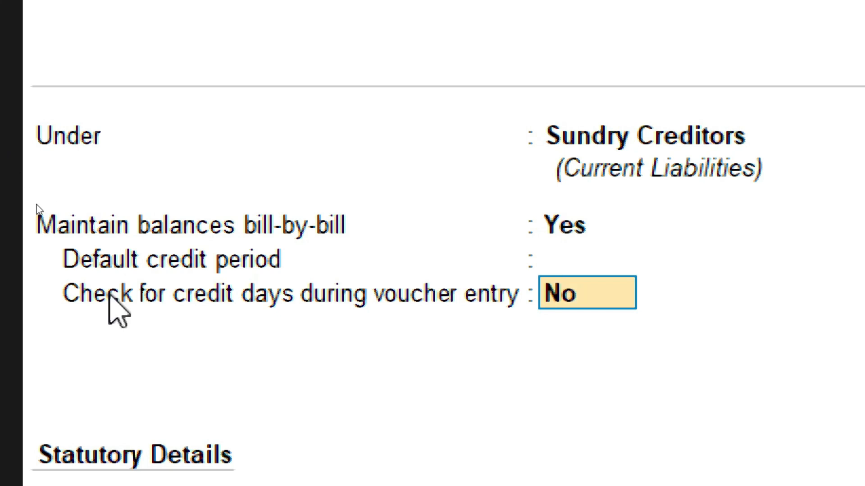
key("Return")
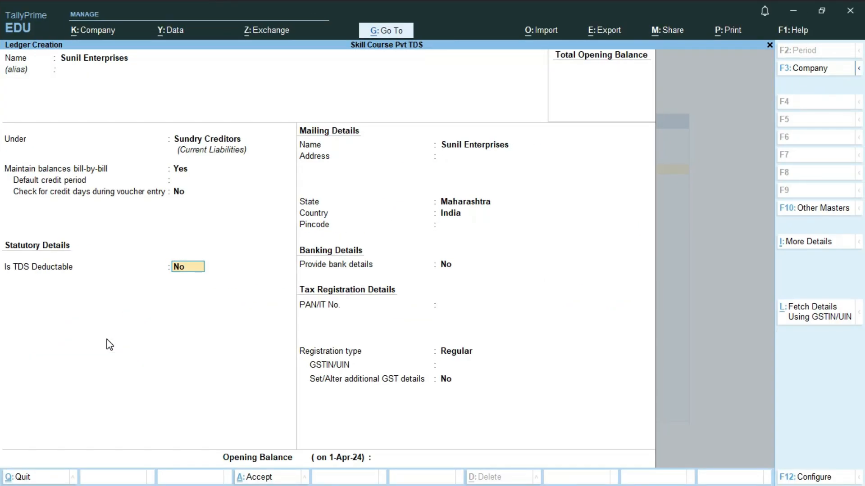
Mark Sunil Enterprises TDS deductible as Individual/HUF - Resident, deducted in the same voucher
type("y")
key("Return")
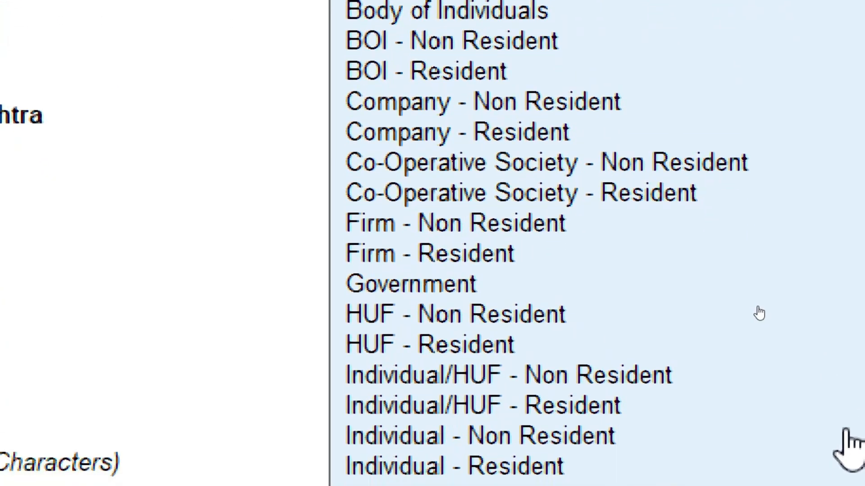
key("Down")
key("Down")
key("Down")
key("Down")
key("Down")
key("Down")
key("Down")
key("Down")
key("Down")
key("Down")
key("Down")
key("Down")
key("Down")
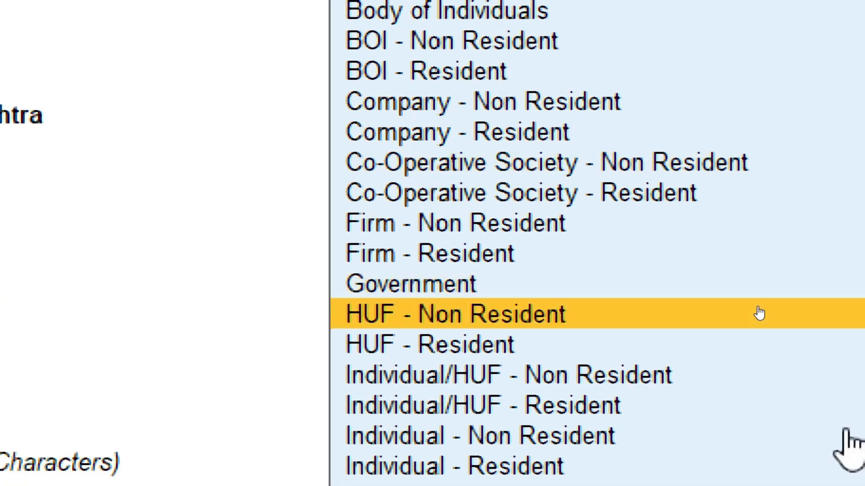
key("Down")
key("Down")
key("Down")
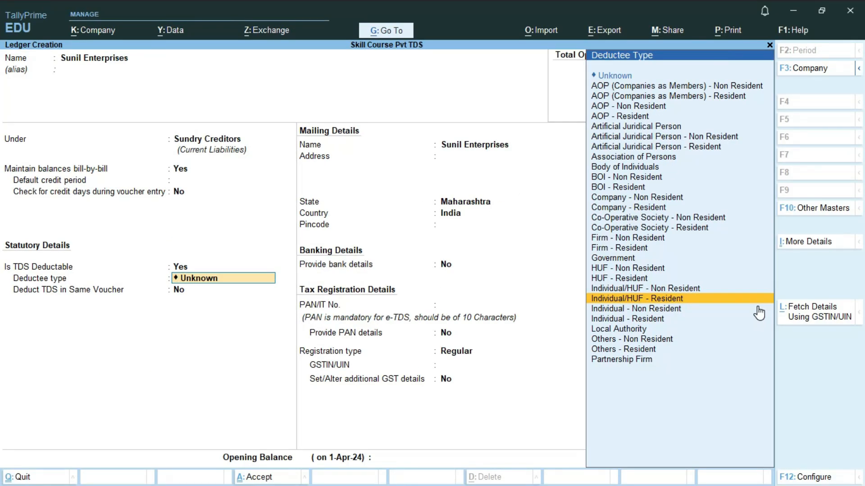
key("Return")
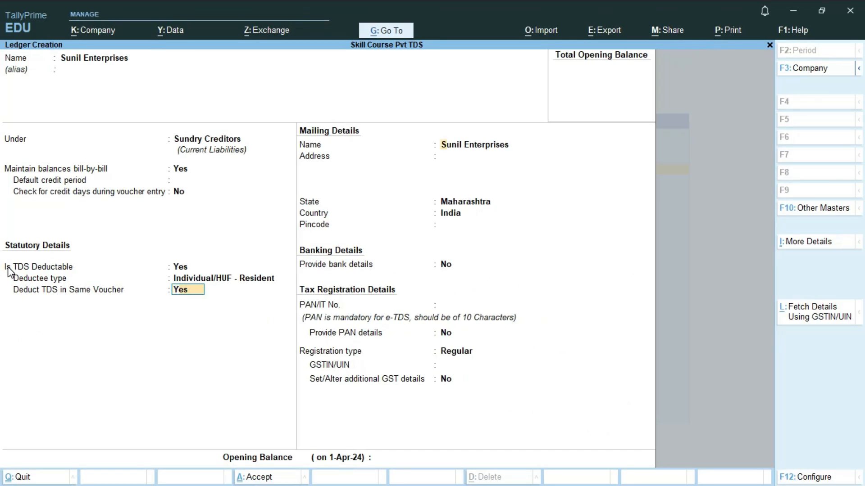
key("Return")
key("Return")
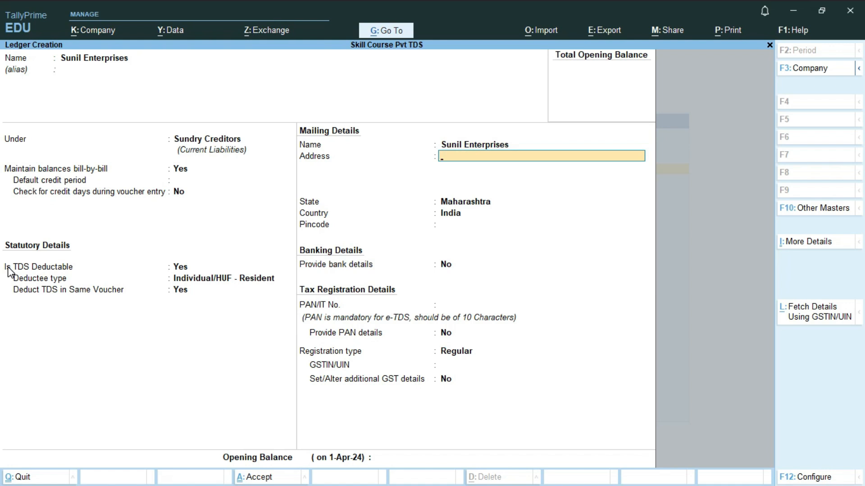
Keep Maharashtra as the state and enter the ledger's pincode and PAN
key("Return")
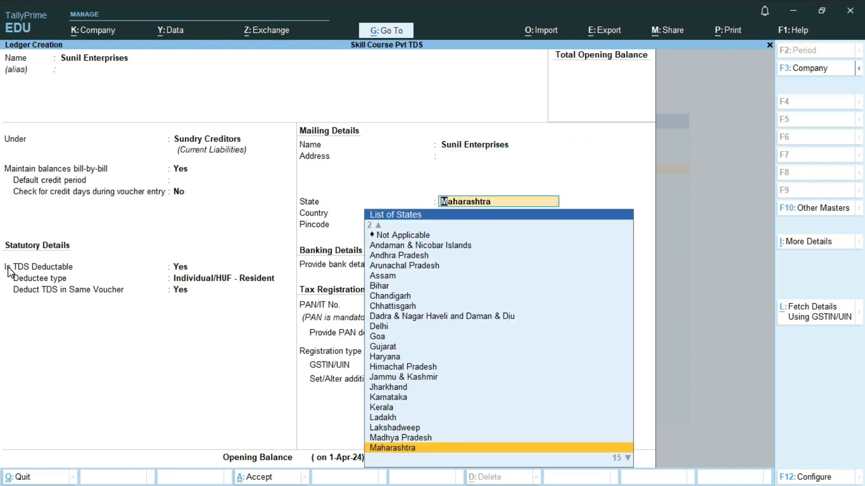
key("Return")
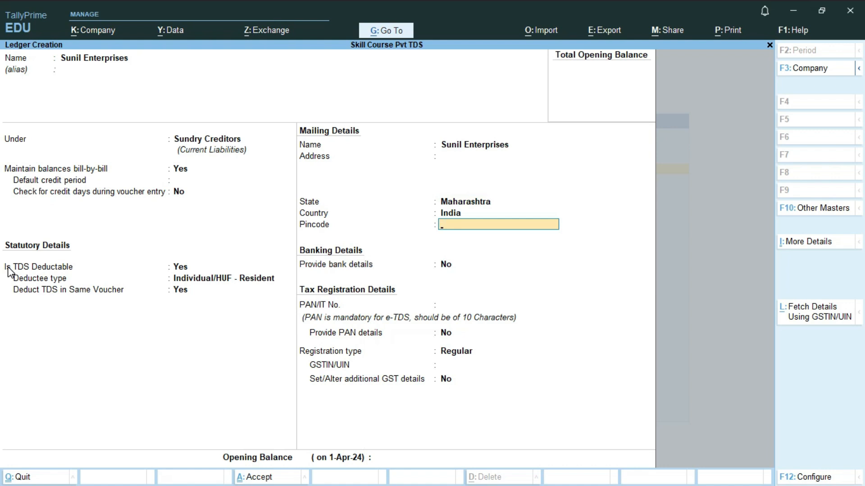
type("400086")
key("Return")
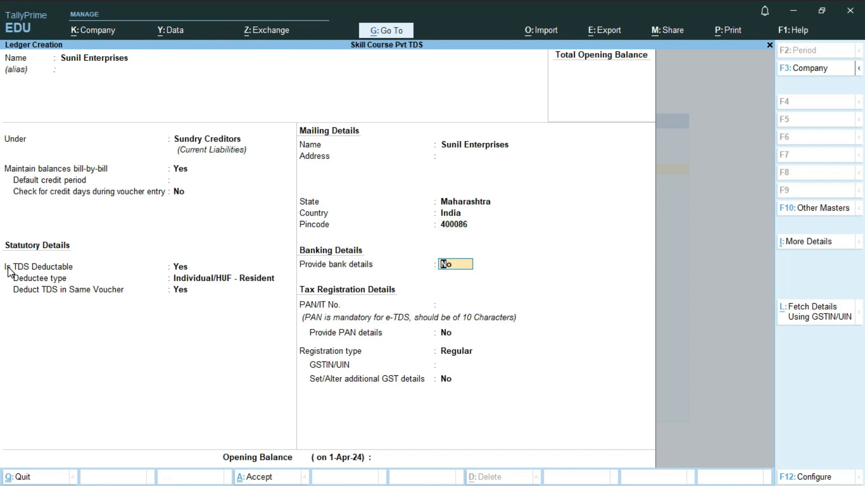
key("Return")
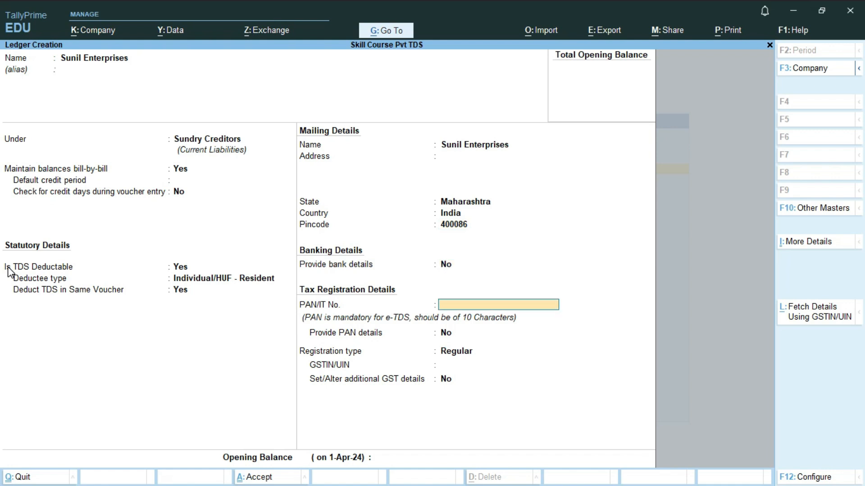
key("Return")
key("Return")
key("Return")
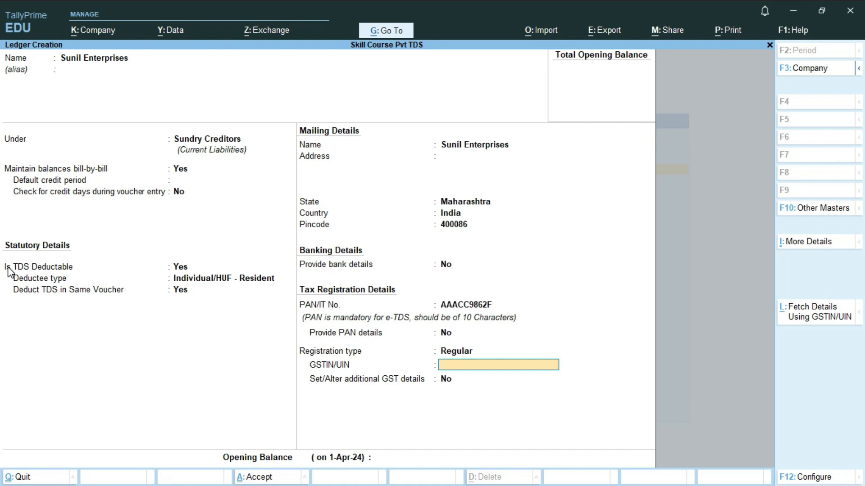
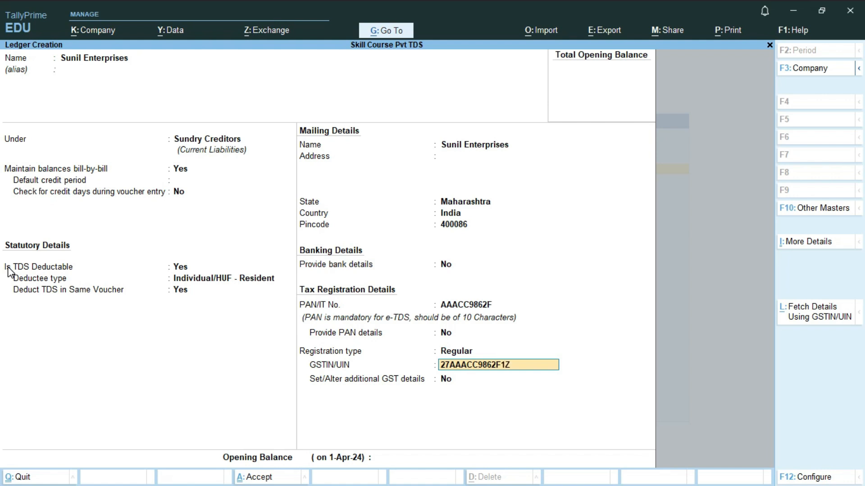
Enter the GSTIN, correct its last character after the invalid warning, and save the ledger
key("Return")
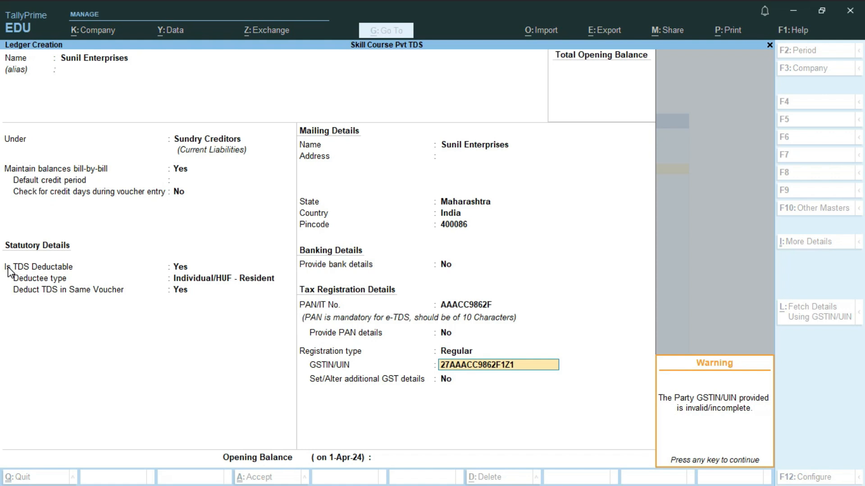
key("Return")
key("BackSpace")
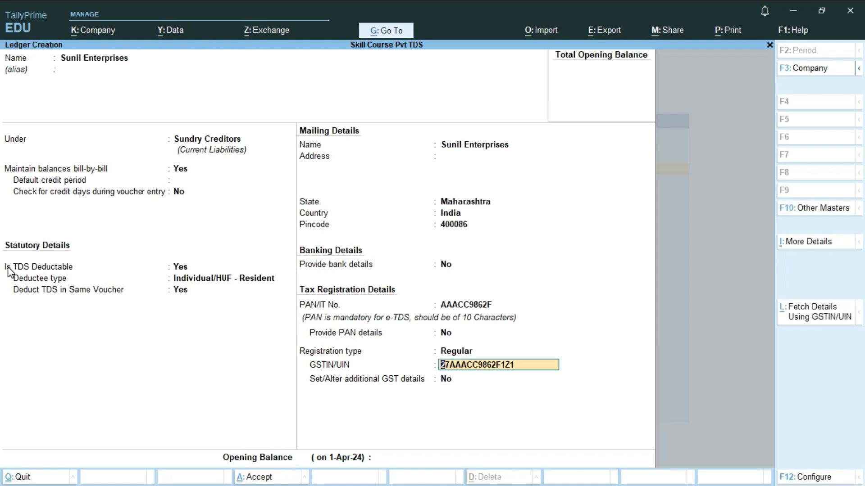
key("BackSpace")
type("I")
key("Return")
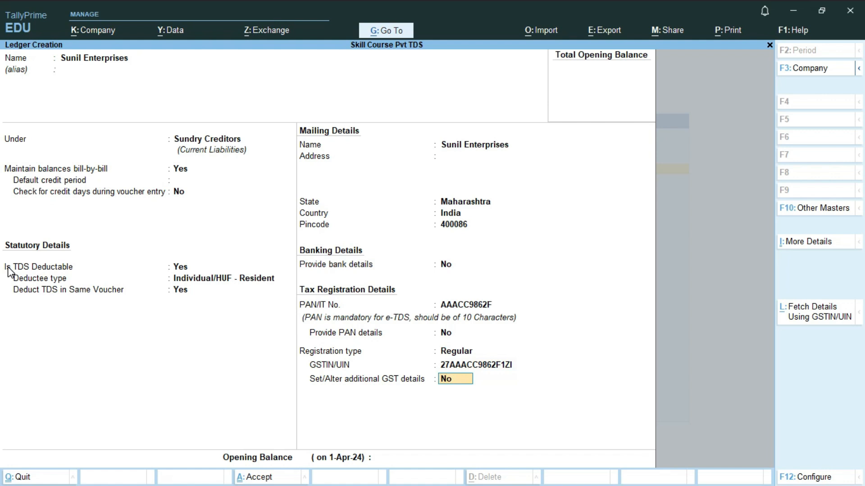
key("Return")
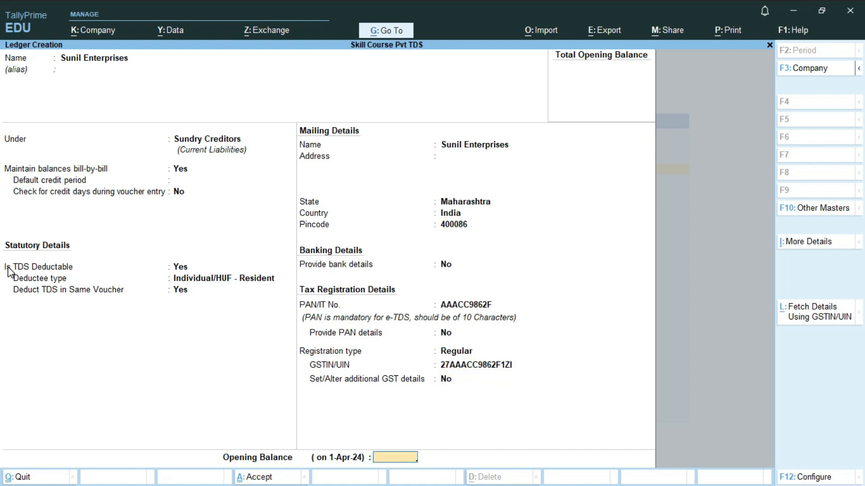
key("Return")
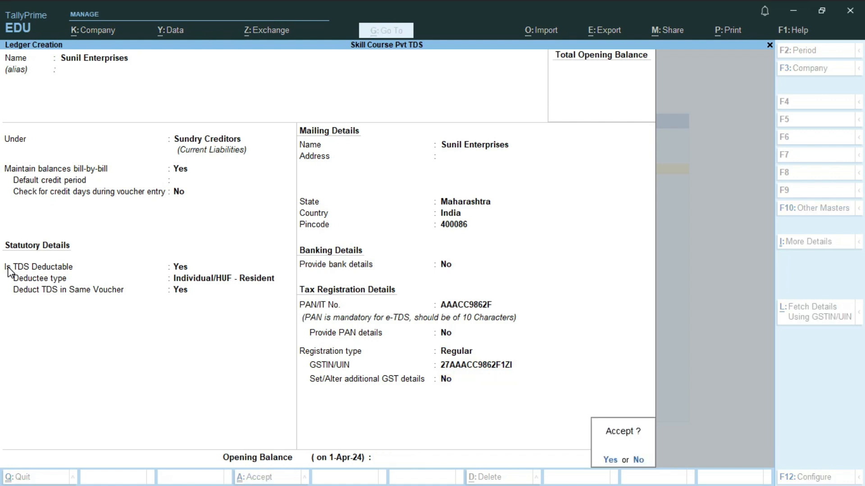
key("Return")
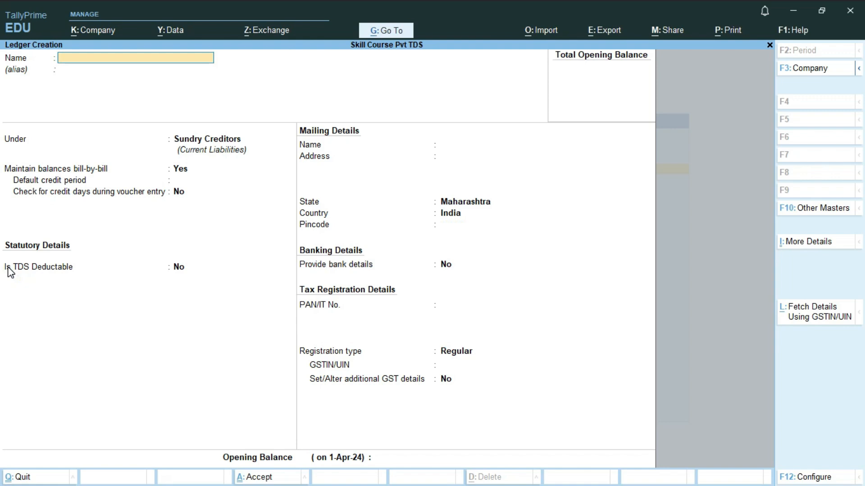
Name the new ledger Purchase A/c and place it under Purchase Accounts
key("alt+Tab")
type("+PU")
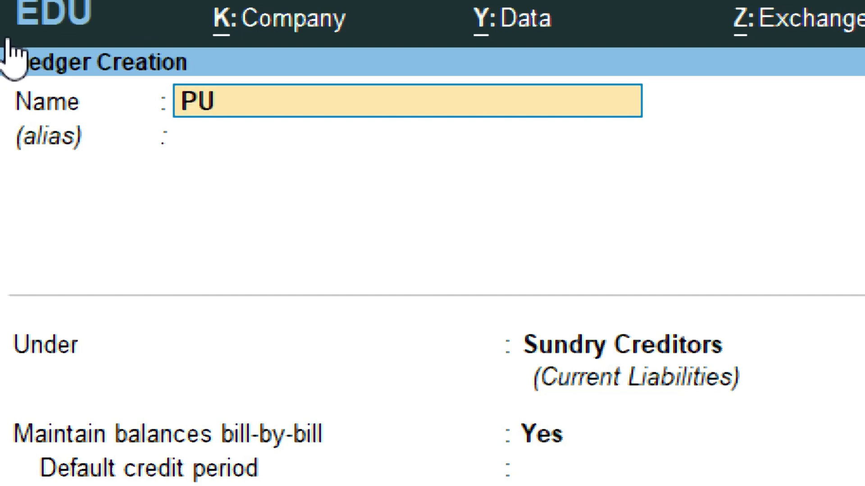
type("RCA")
key("BackSpace")
key("BackSpace")
key("BackSpace")
key("BackSpace")
key("BackSpace")
type("urchase")
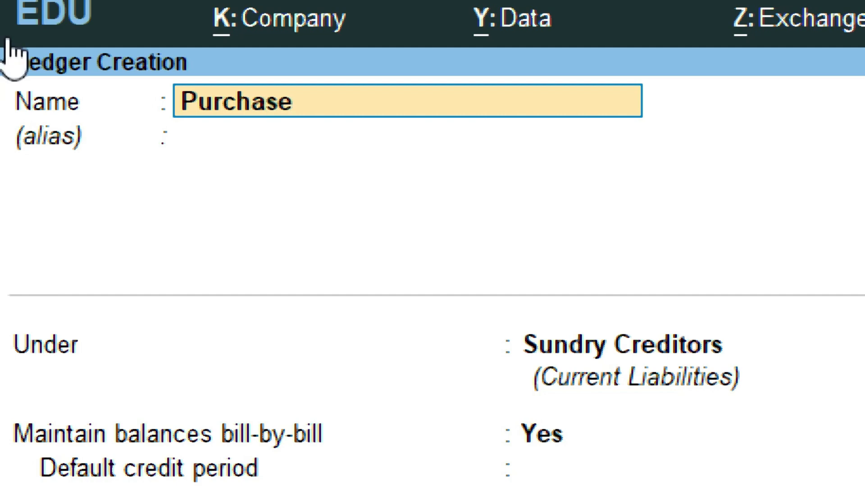
type(" A/c")
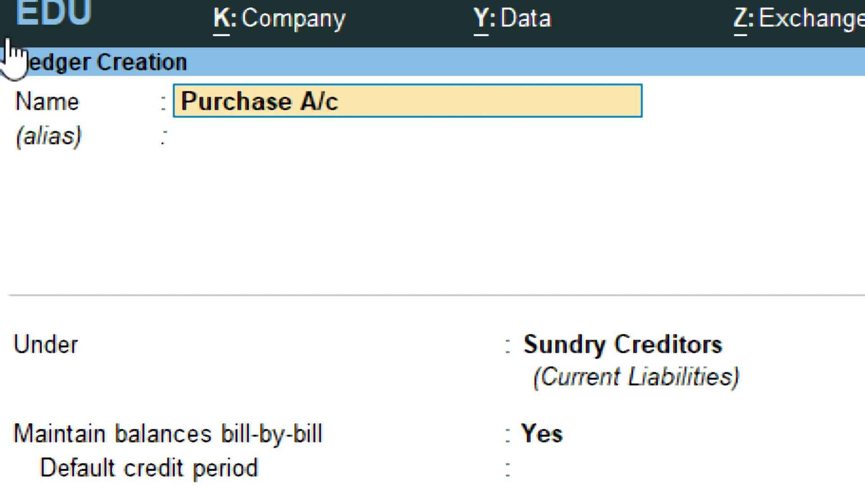
key("Return")
key("Return")
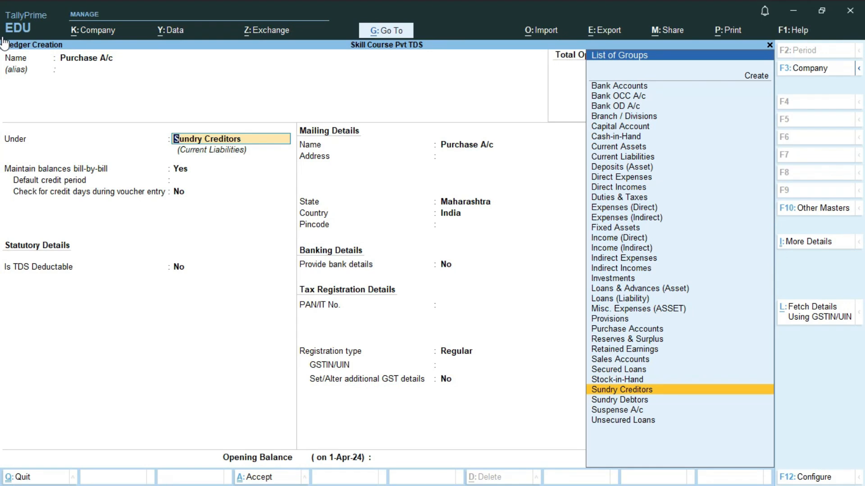
type("P")
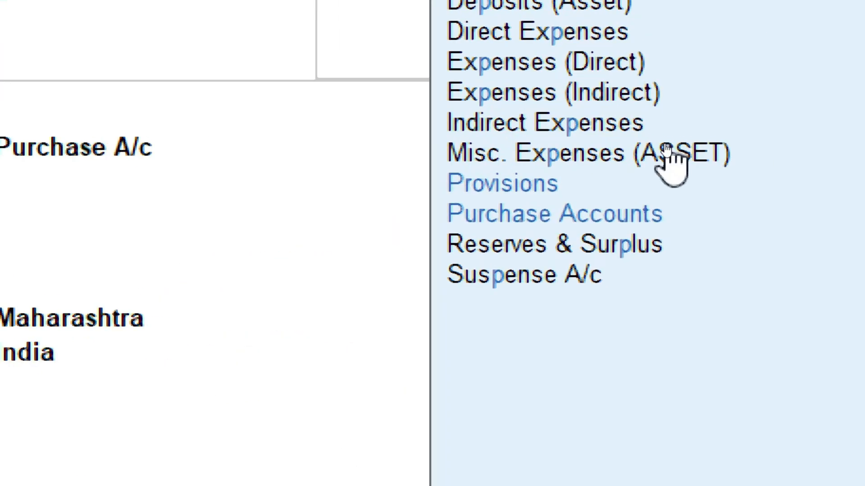
type("u")
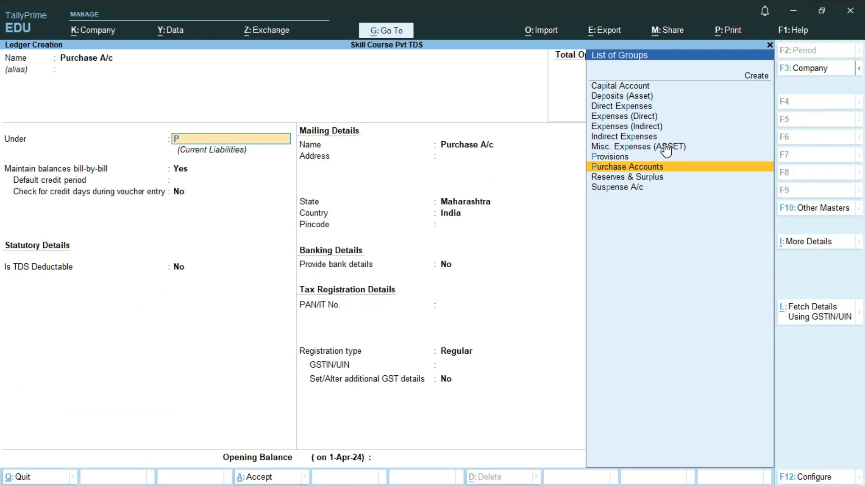
key("Return")
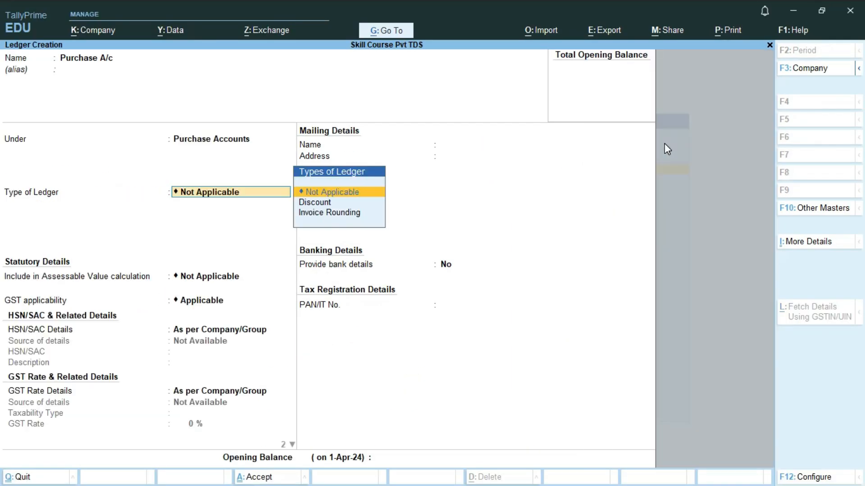
Keep ledger type Not Applicable and GST applicable, and set the type of supply to Goods
key("Return")
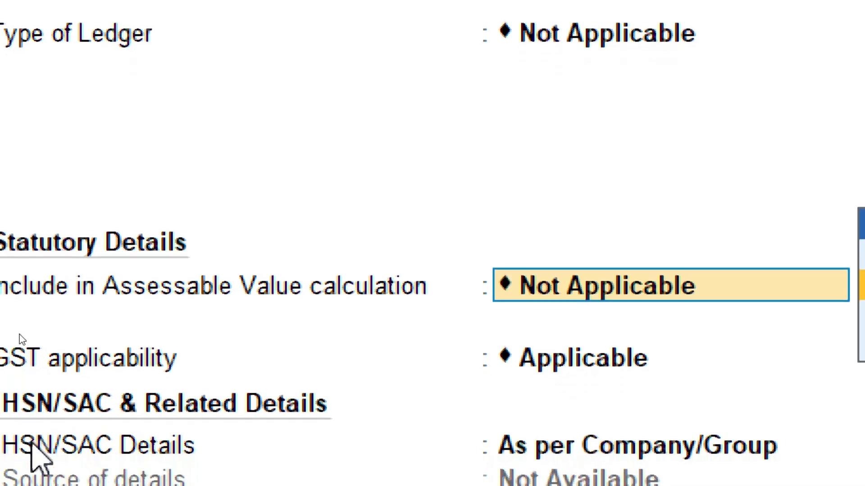
key("Return")
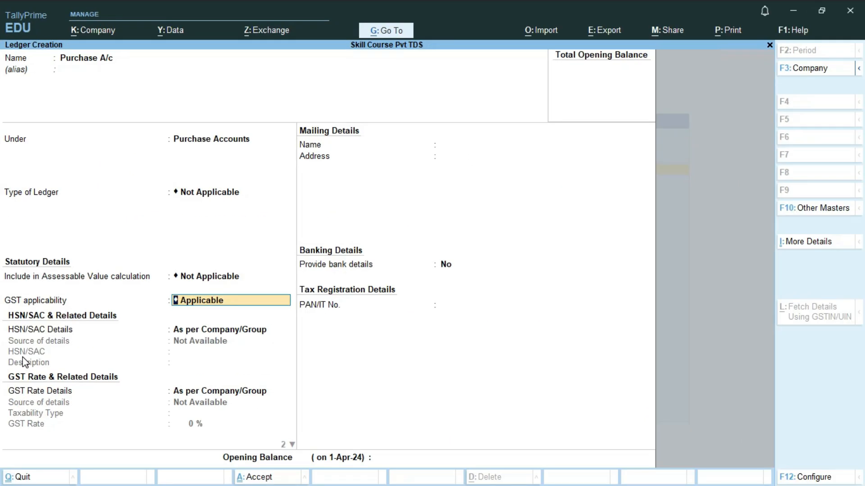
key("Return")
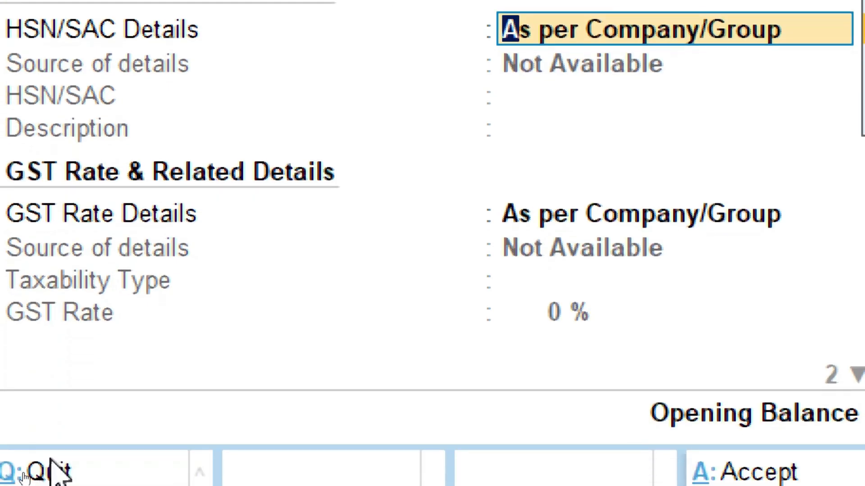
key("Return")
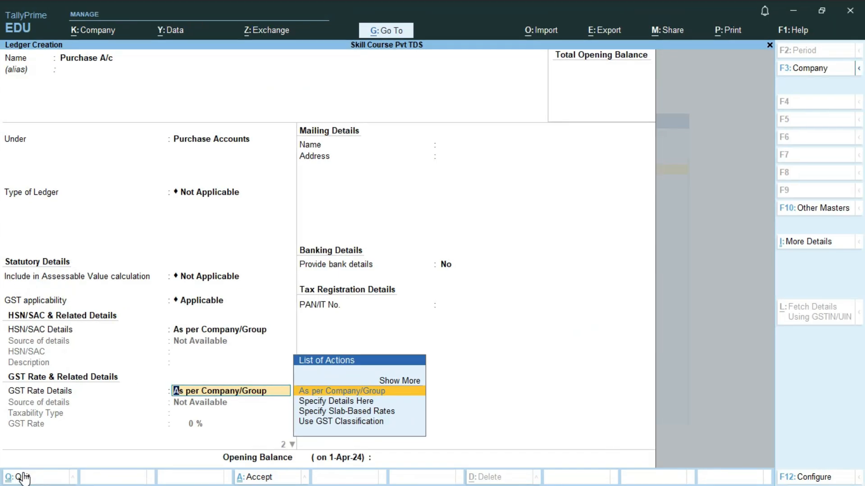
key("Return")
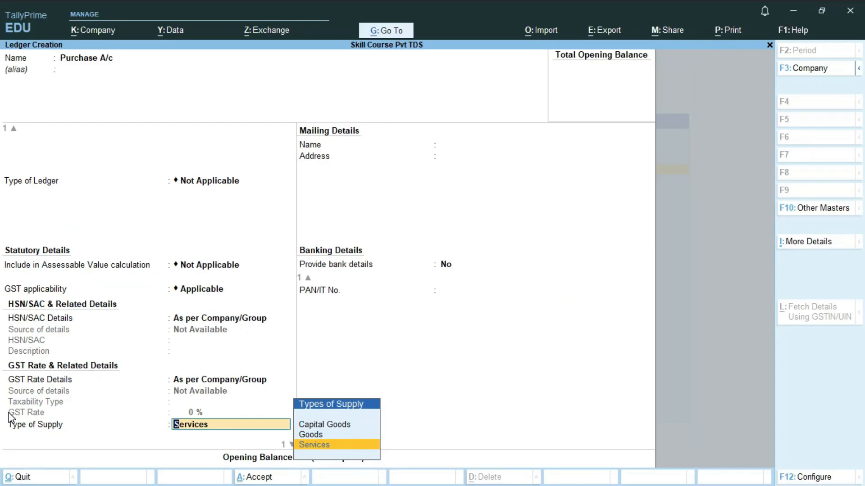
key("Up")
key("Return")
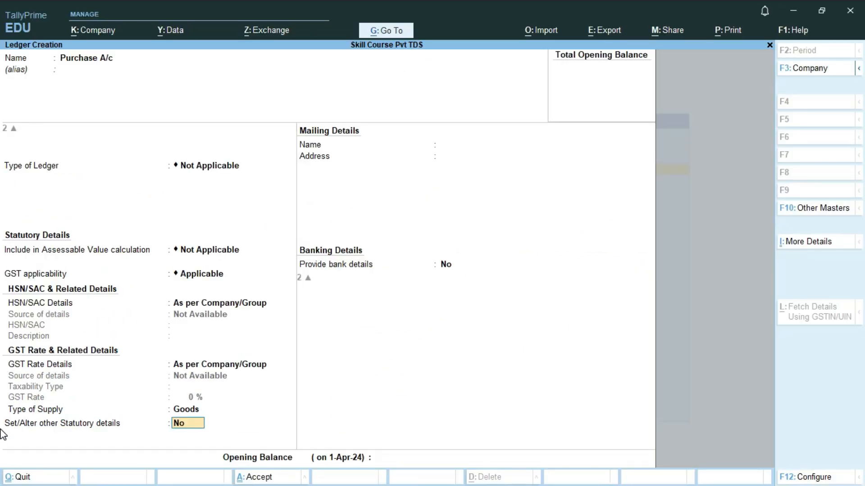
In Purchase A/c statutory details, set Is TDS applicable to Applicable
type("y")
key("Return")
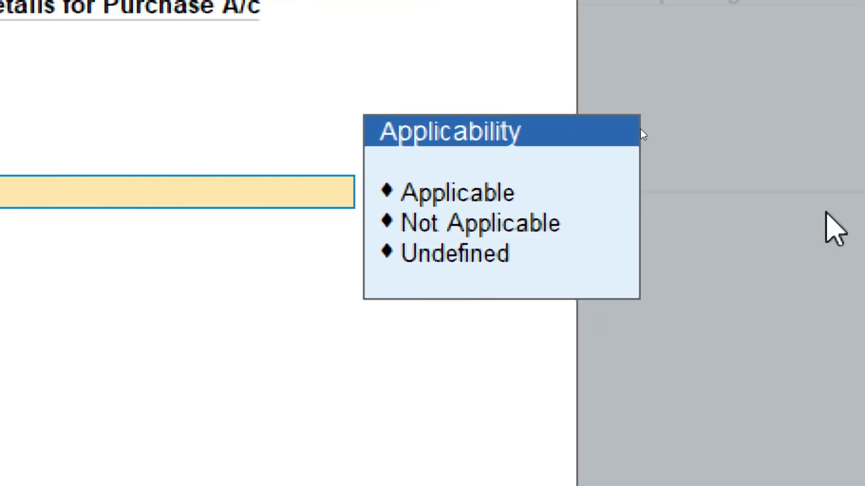
key("Down")
key("Down")
key("Up")
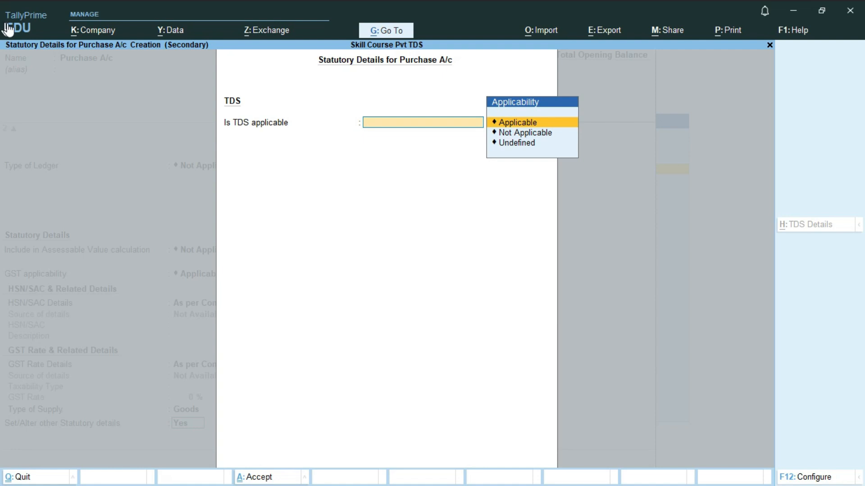
left_click(426, 129)
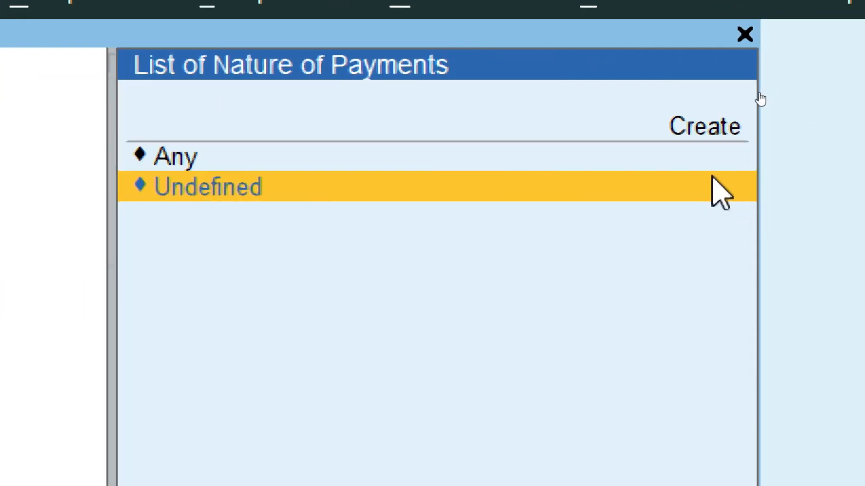
key("Up")
key("Up")
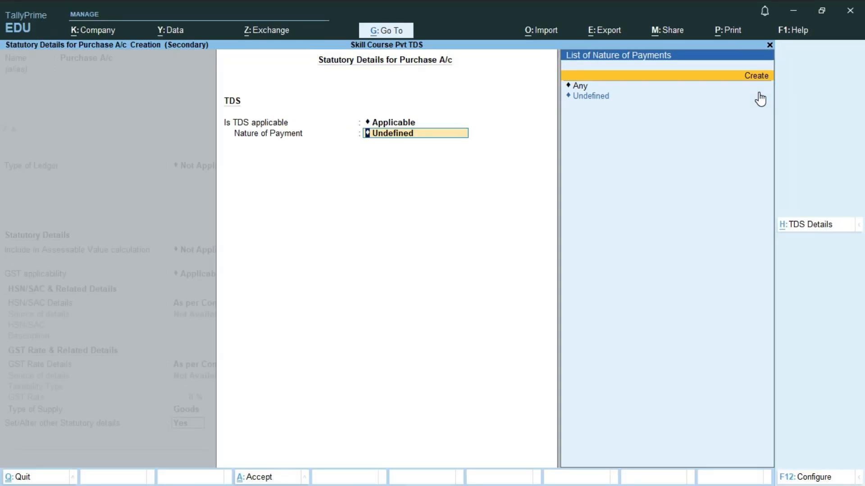
Create nature of payment TDS on Purchase: section 194Q, payment code 94Q, remittance code 200
key("Return")
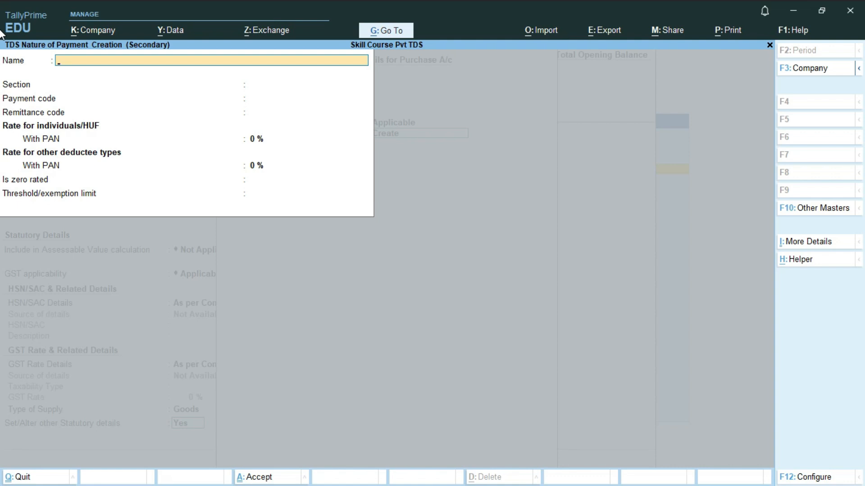
key("alt+Tab")
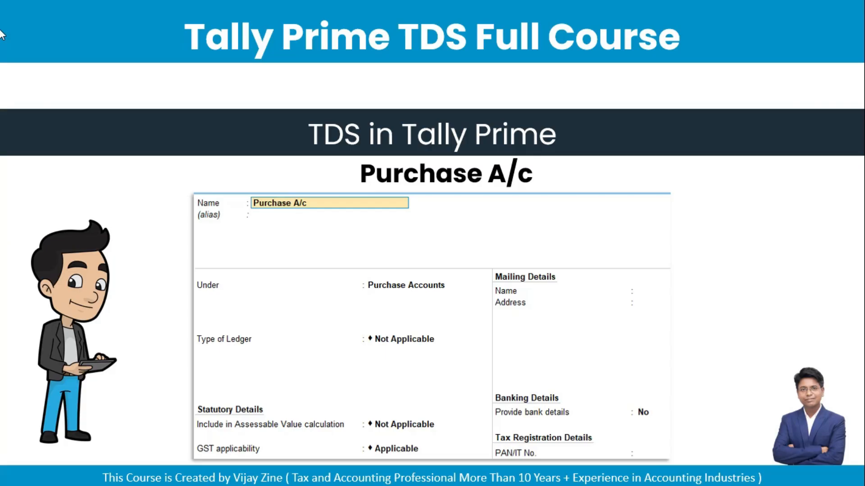
key("Right")
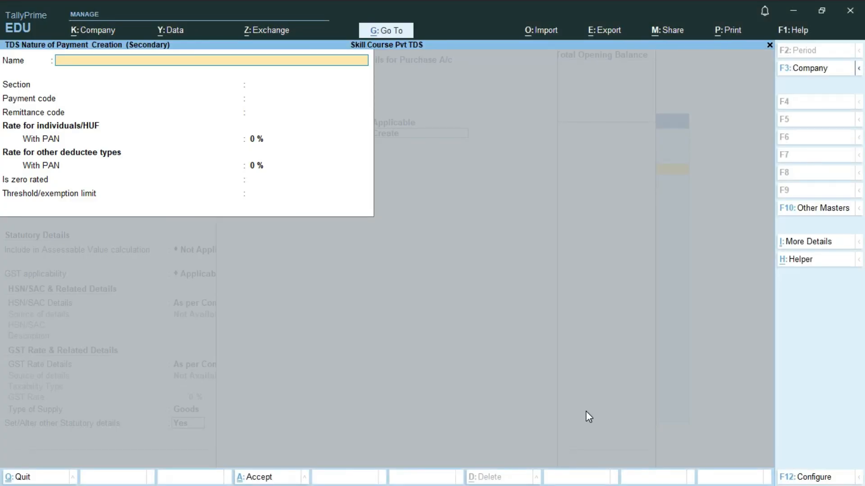
type("TDS on Purchase")
key("Return")
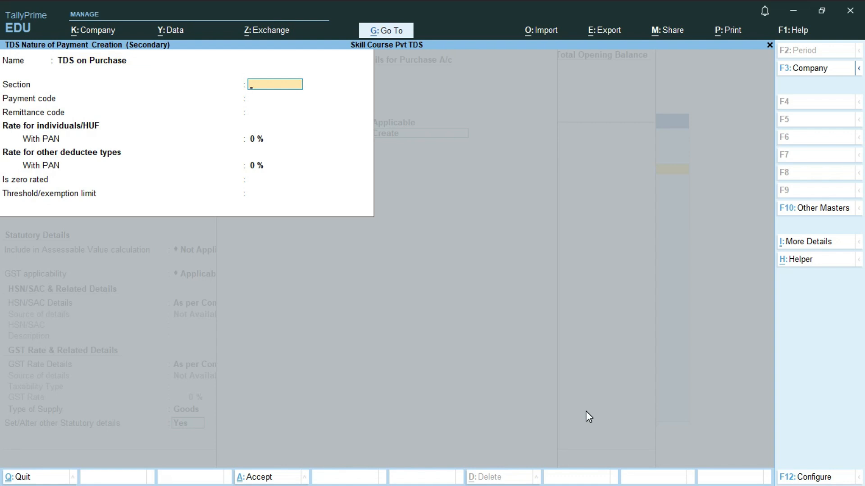
type("194Q")
key("Return")
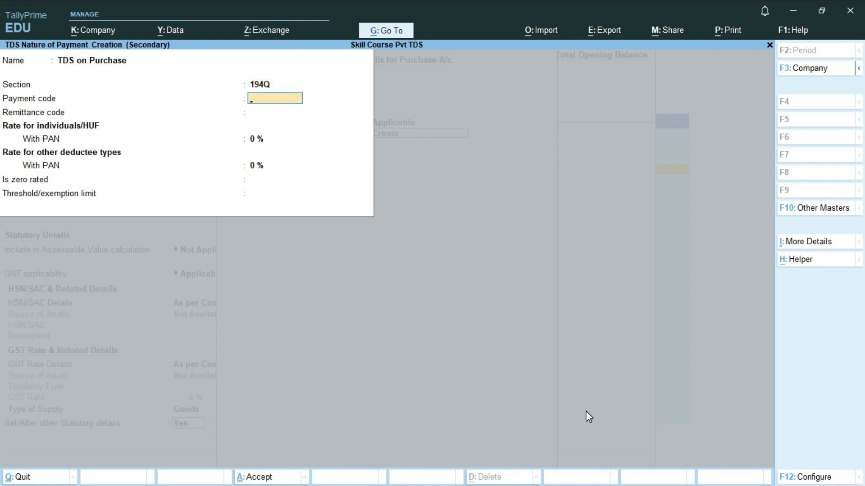
type("94Q")
key("Return")
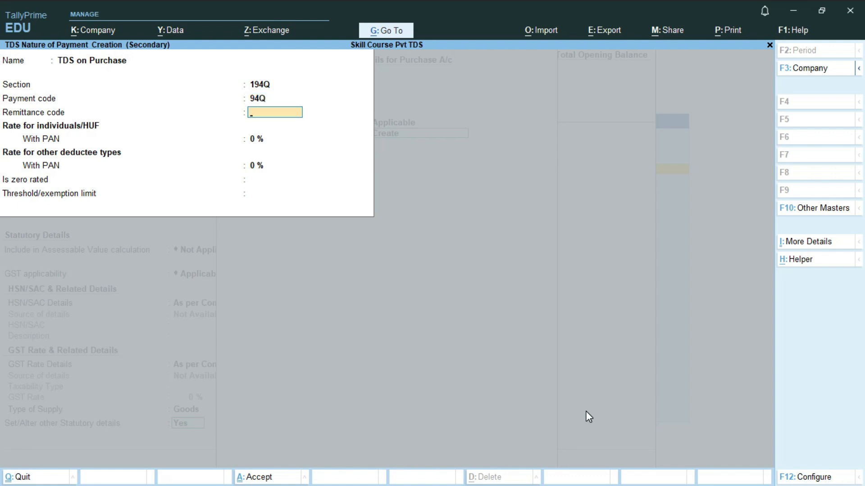
type("200")
key("Return")
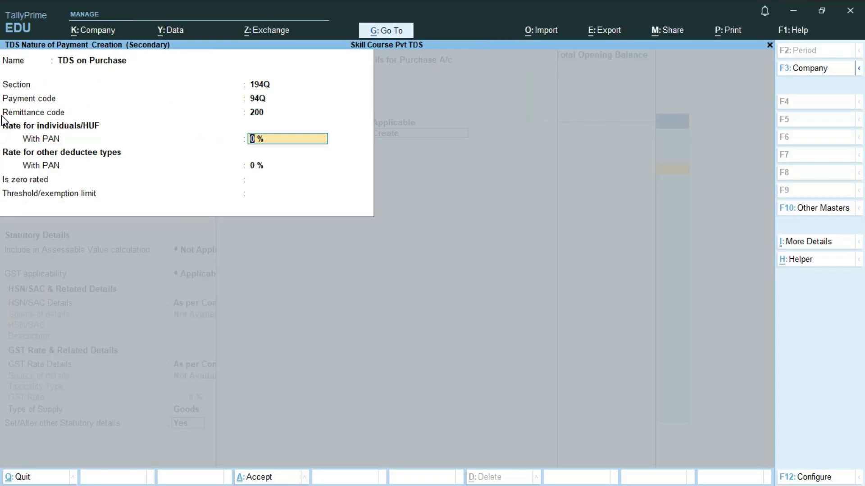
Give TDS on Purchase a 0.1% rate for both With PAN types and 5000000 threshold, then save
type("0.1")
key("Return")
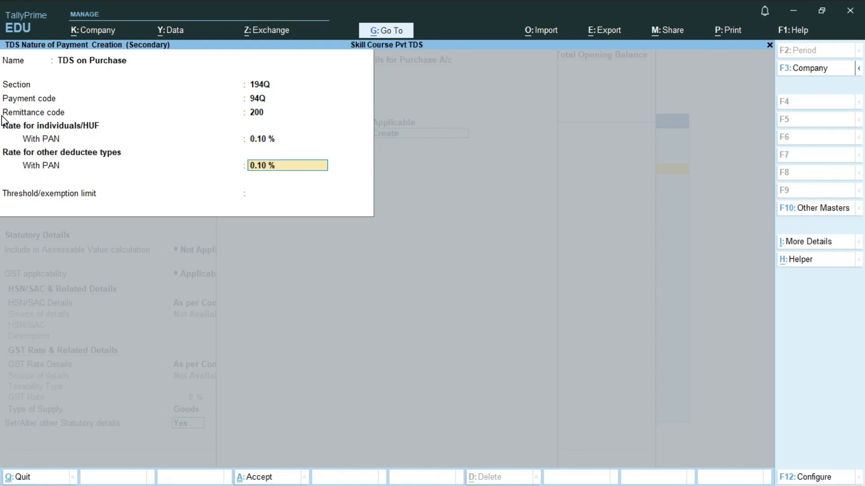
key("Return")
type("50000")
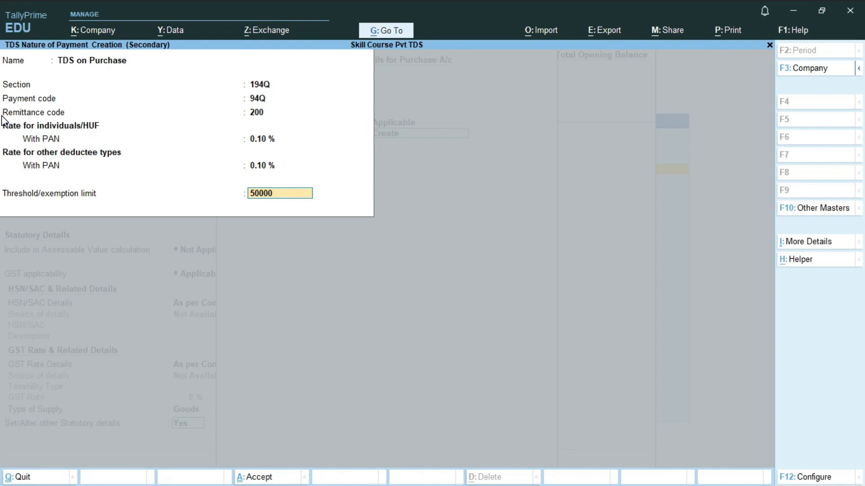
type("00")
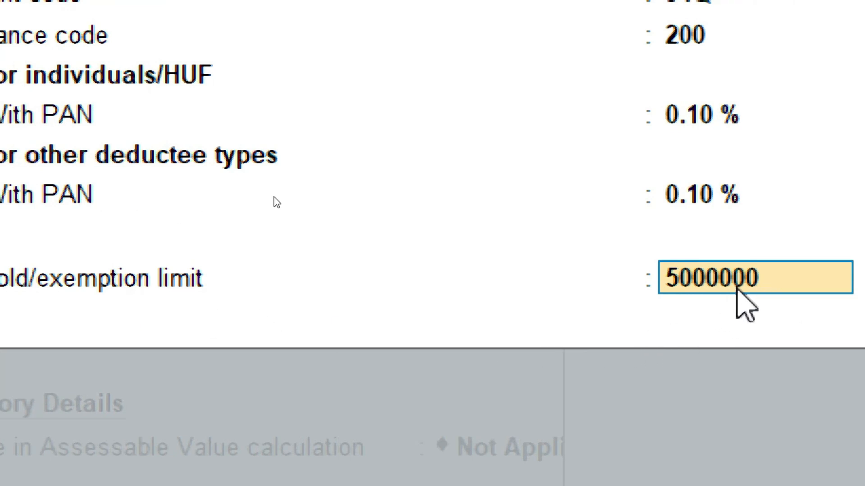
key("Return")
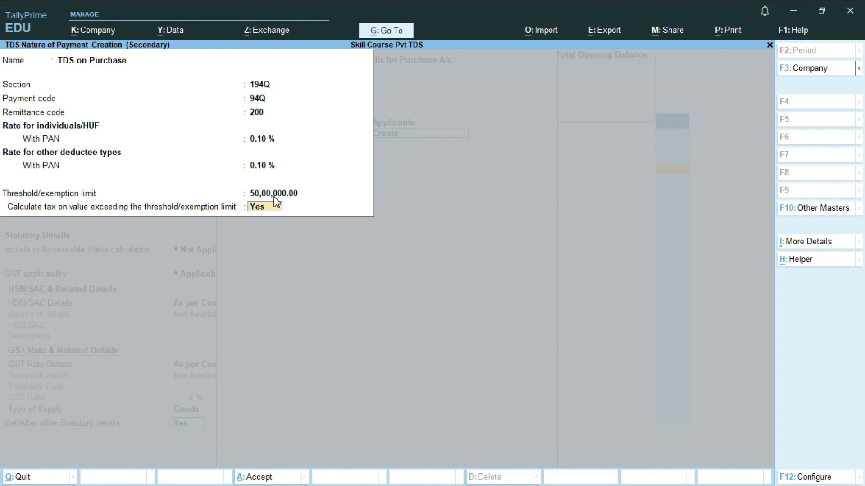
key("Return")
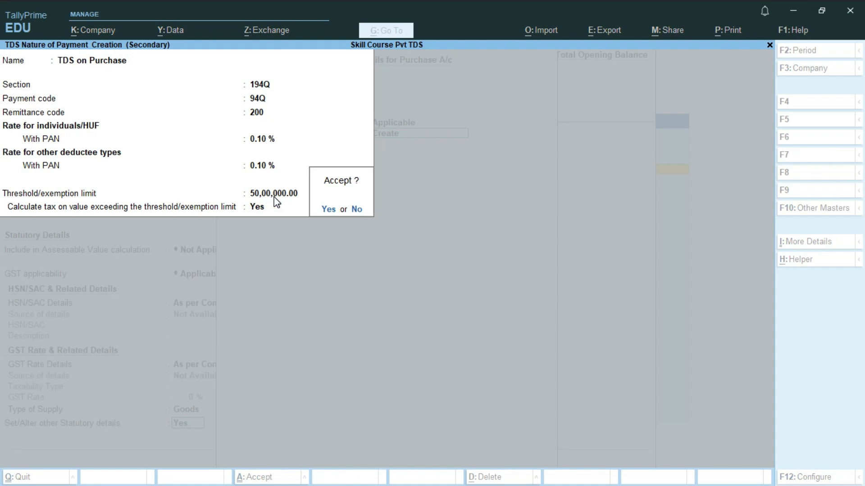
key("Return")
key("Return")
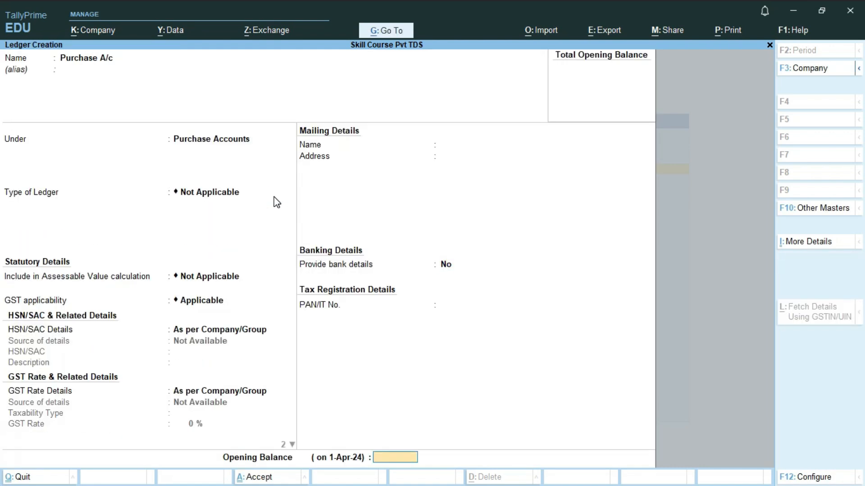
key("Return")
key("Return")
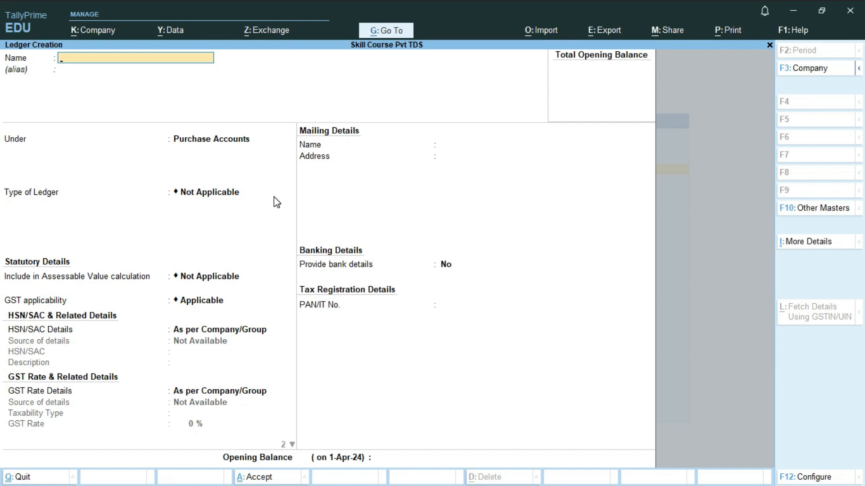
Start a new ledger named C GST under Duties & Taxes
key("alt")
key("alt+F3")
type("C")
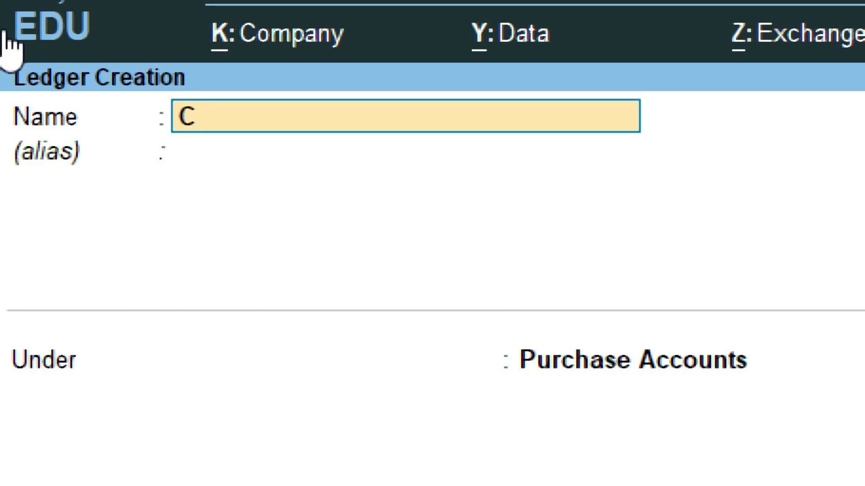
type(" GST")
key("Return")
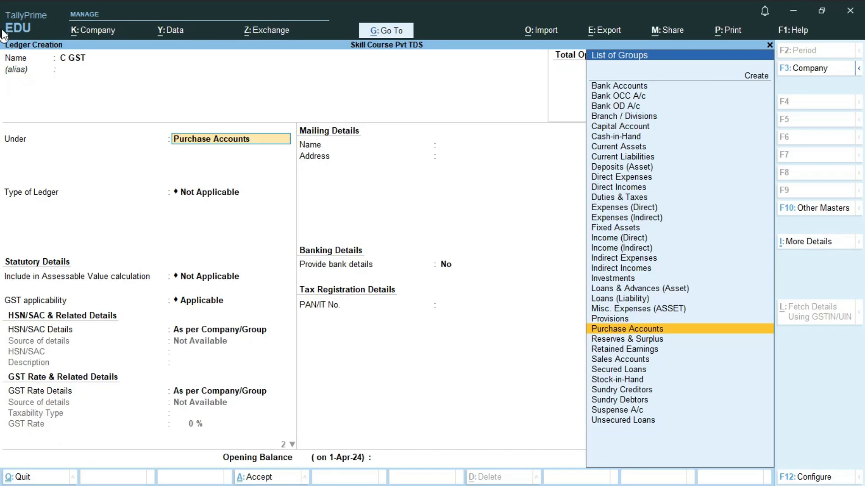
type("DU")
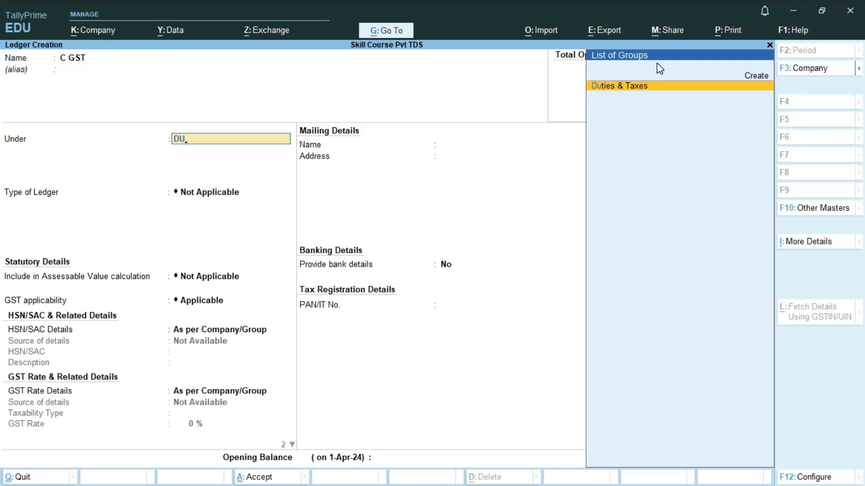
key("Return")
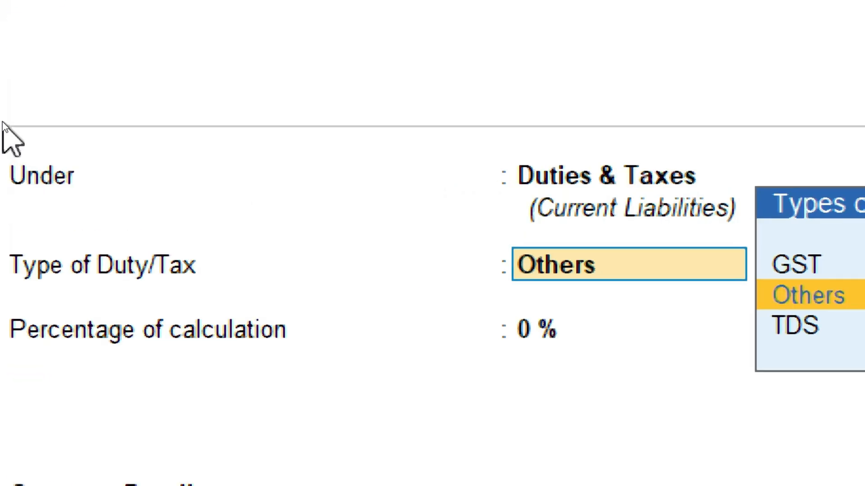
Set duty type GST, tax type CGST at 0%, TDS Not Applicable, and save the ledger
key("Up")
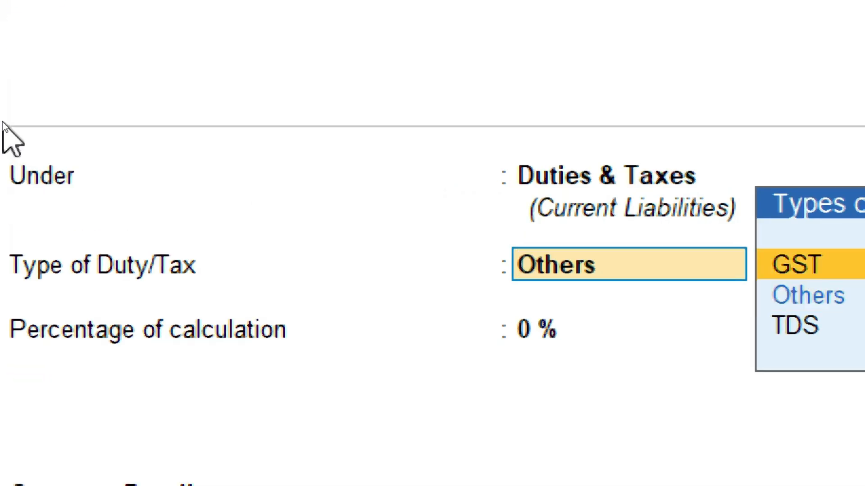
key("Return")
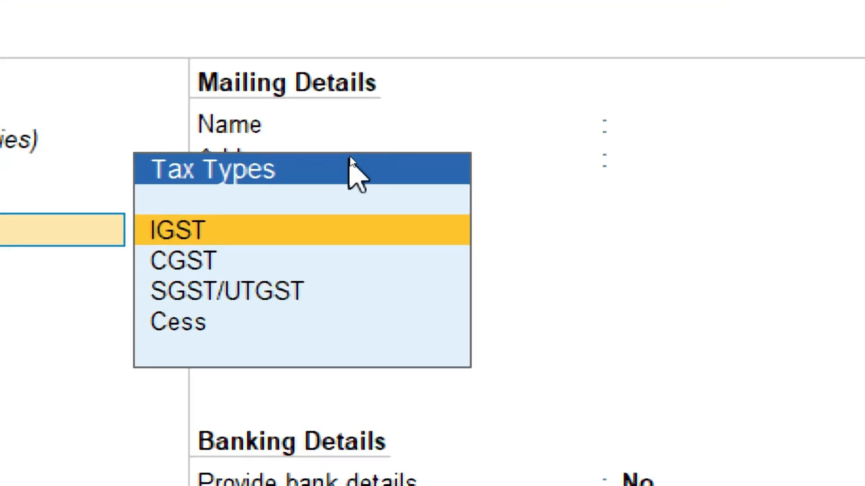
key("Down")
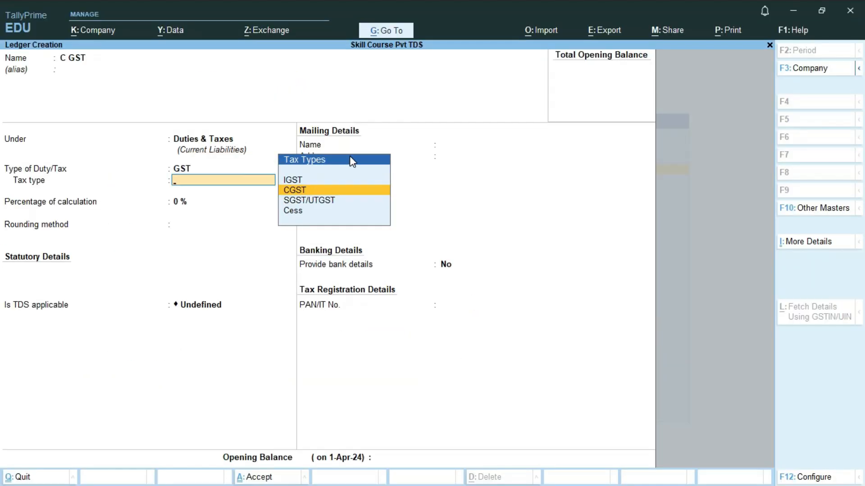
key("Return")
key("Return")
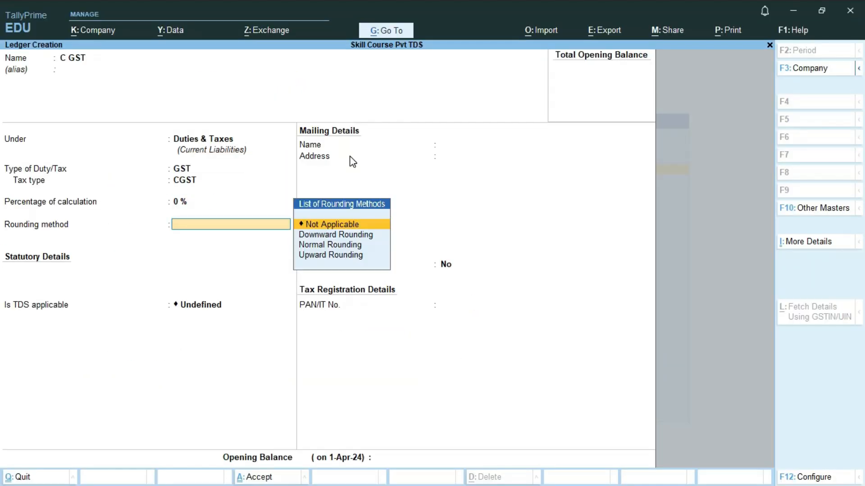
key("Return")
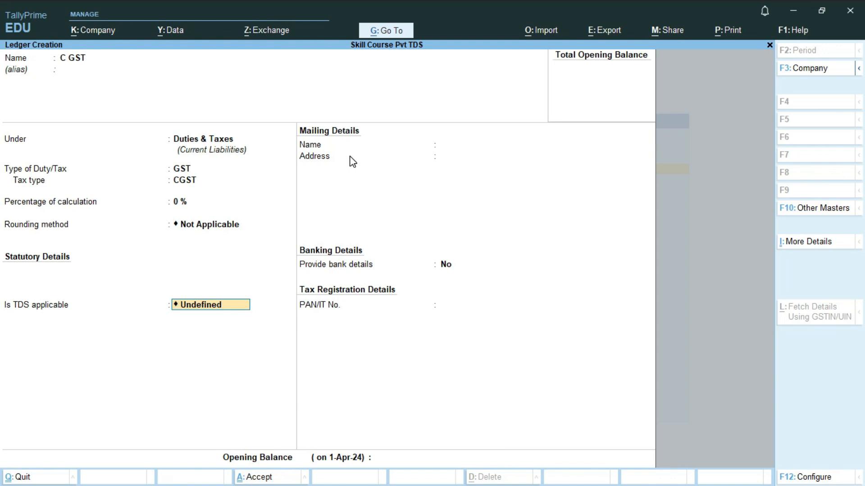
key("BackSpace")
key("Down")
key("Down")
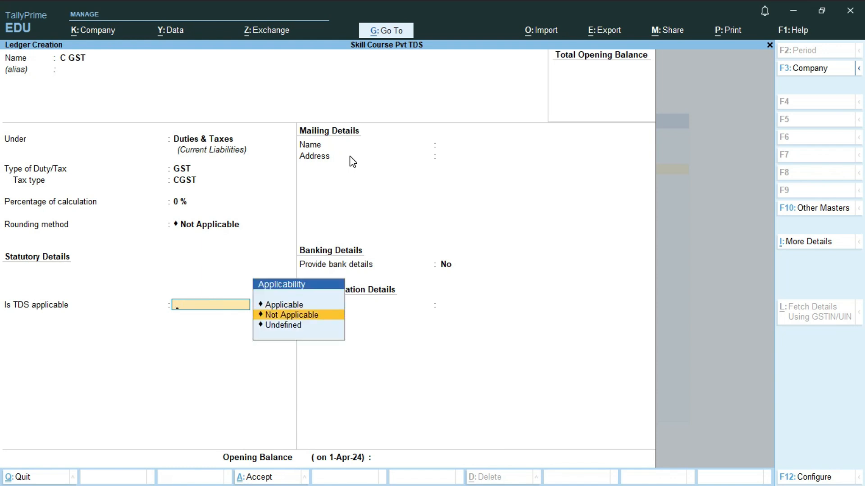
key("Return")
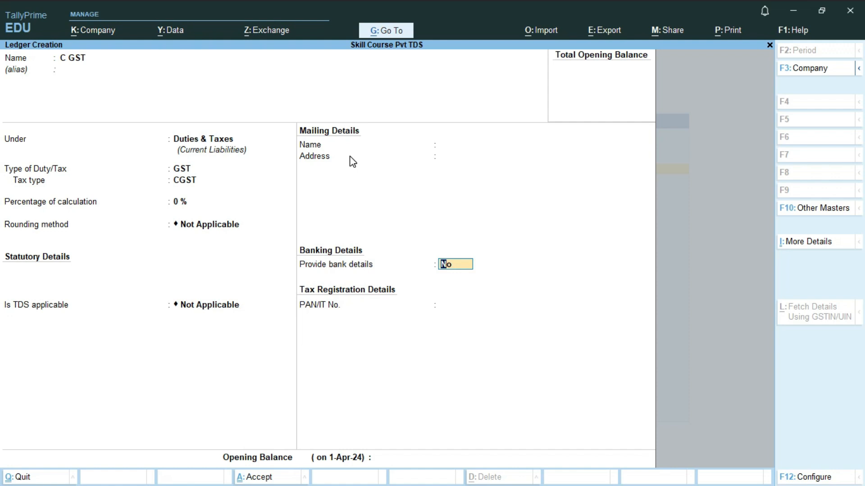
key("Return")
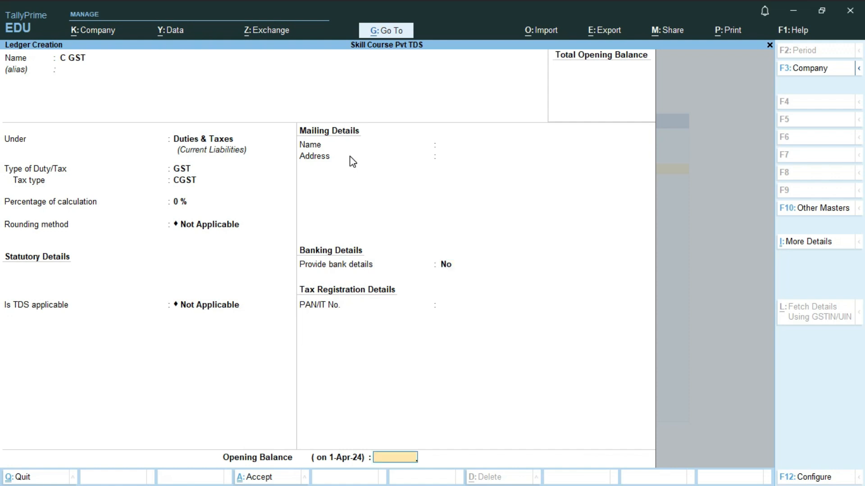
key("Return")
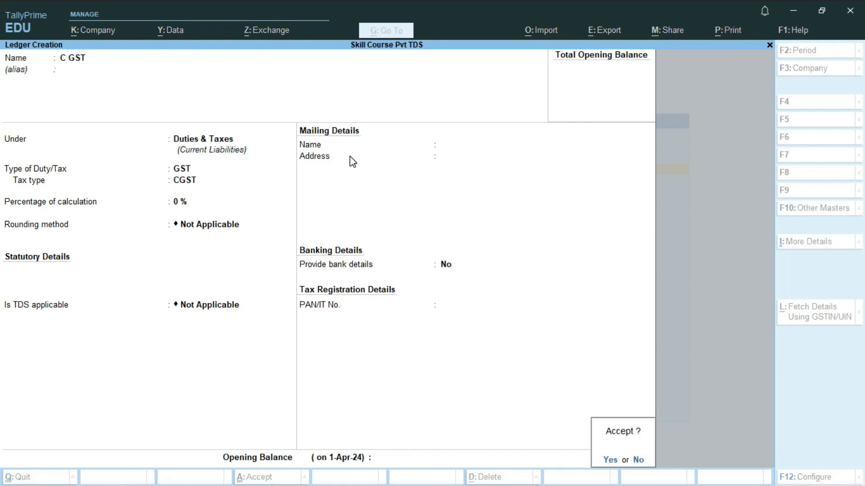
key("Return")
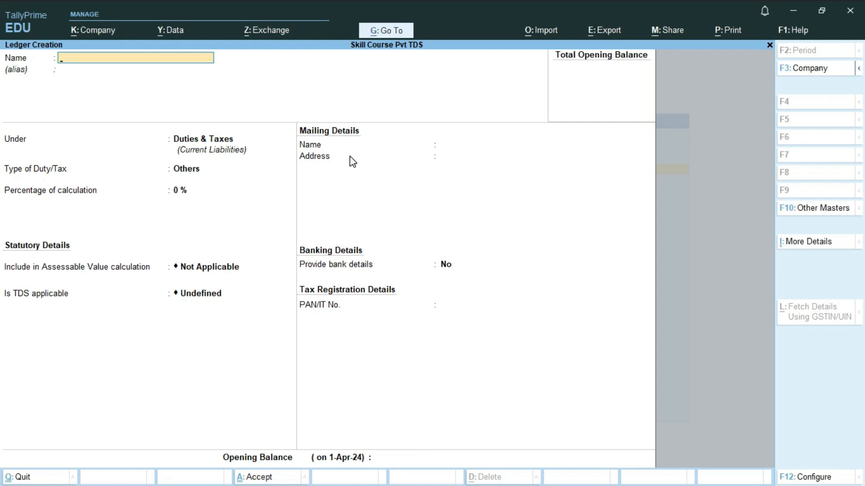
Save ledger S GST under Duties & Taxes with duty GST, tax type SGST/UTGST, TDS Not Applicable
type("S GST")
key("Return")
key("Return")
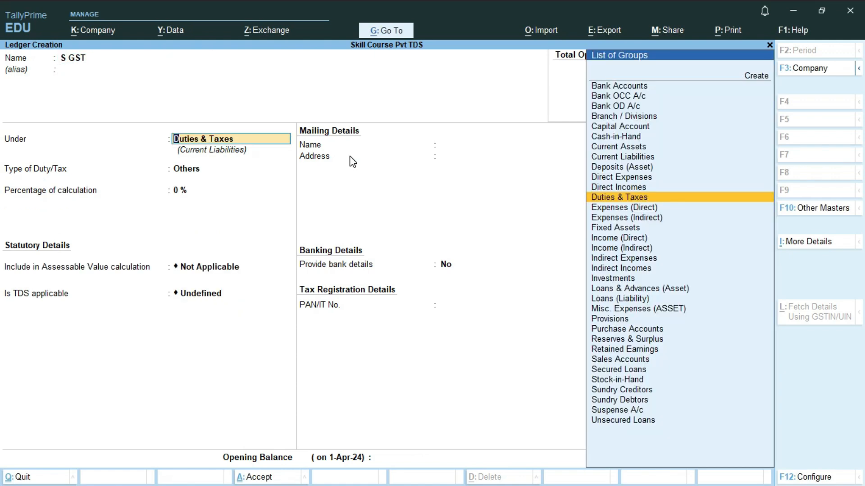
key("Return")
key("Up")
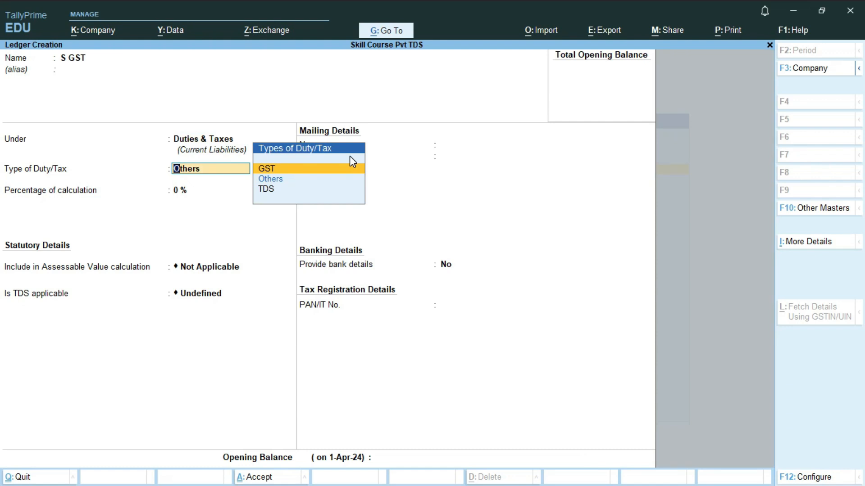
key("Return")
key("Down")
key("Down")
key("Return")
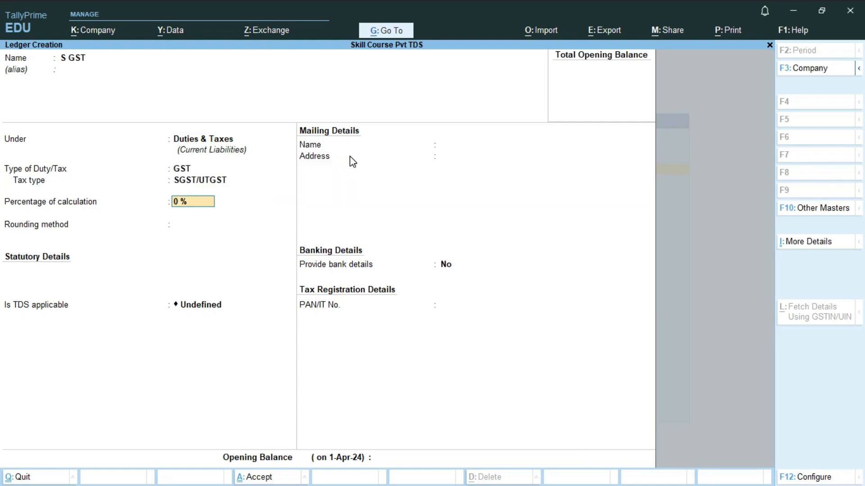
key("Return")
key("Return")
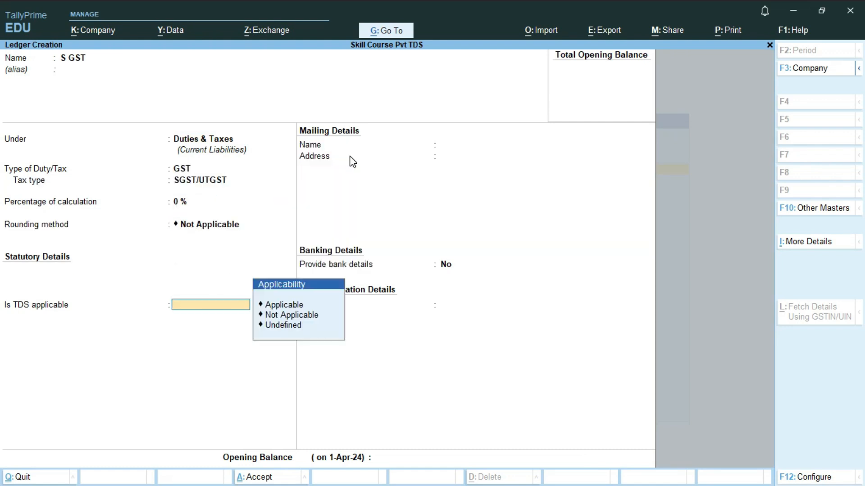
key("Down")
key("Return")
key("Return")
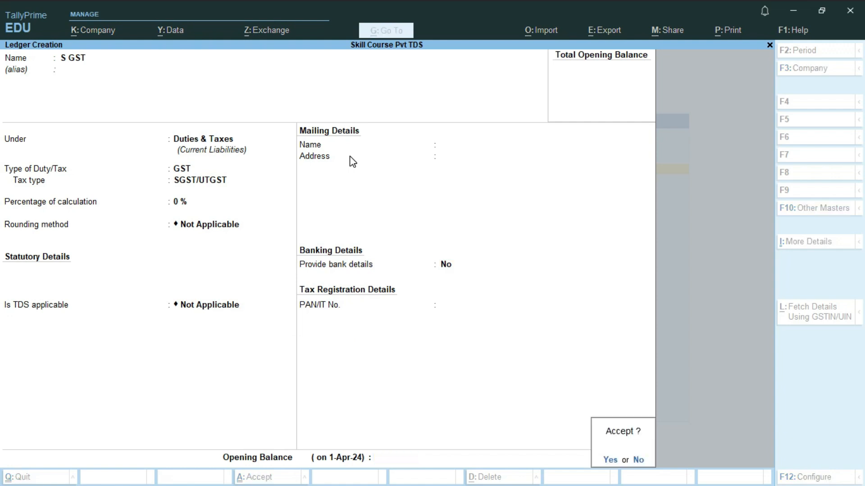
key("Return")
key("Escape")
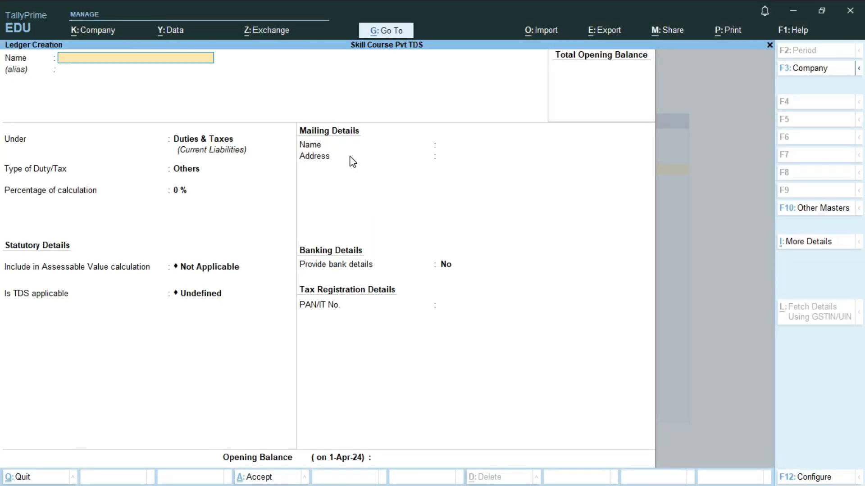
Name the new ledger 'TDS Payable of Purchase of Goods'
type("TDS Payable of Pur")
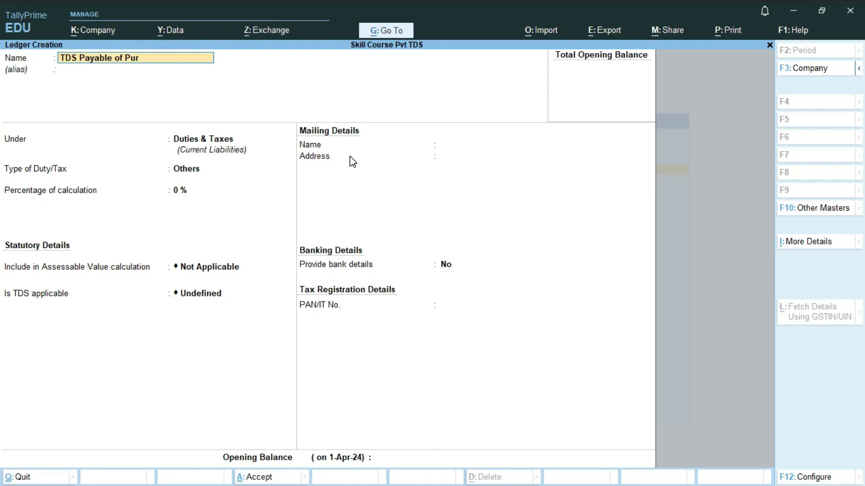
type("chase of Goods")
key("Return")
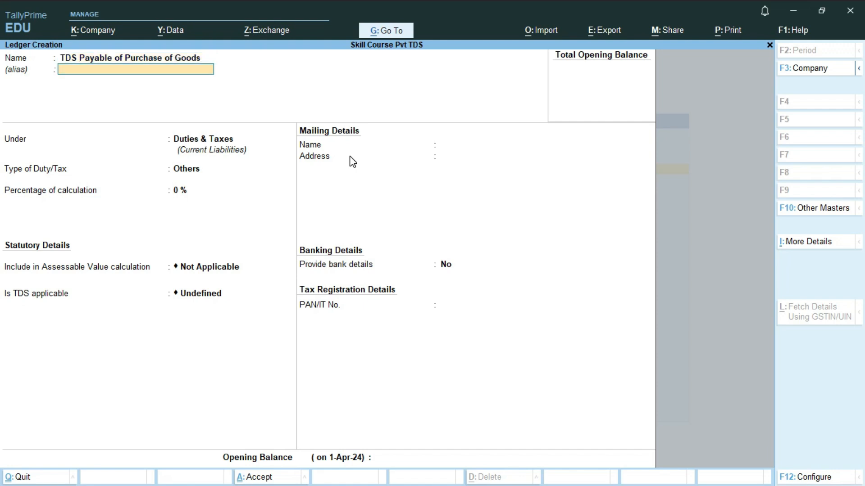
key("Return")
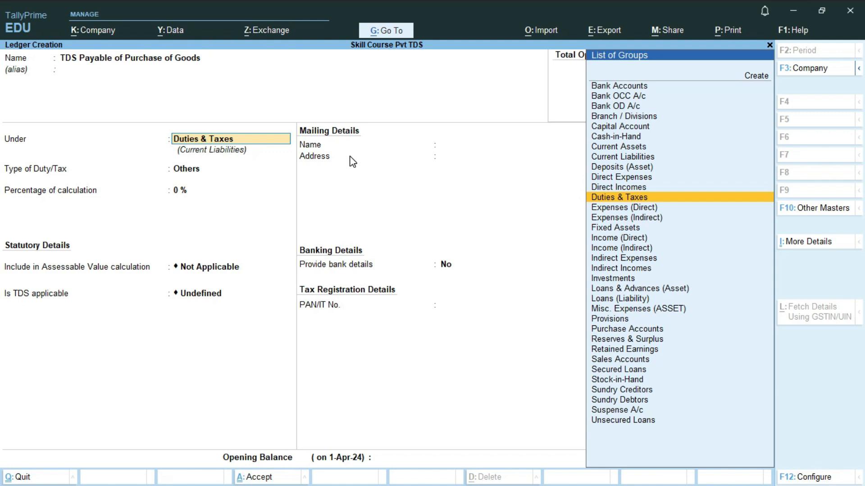
Place it under Duties & Taxes as a TDS duty with nature of payment TDS on Purchase
type("Du")
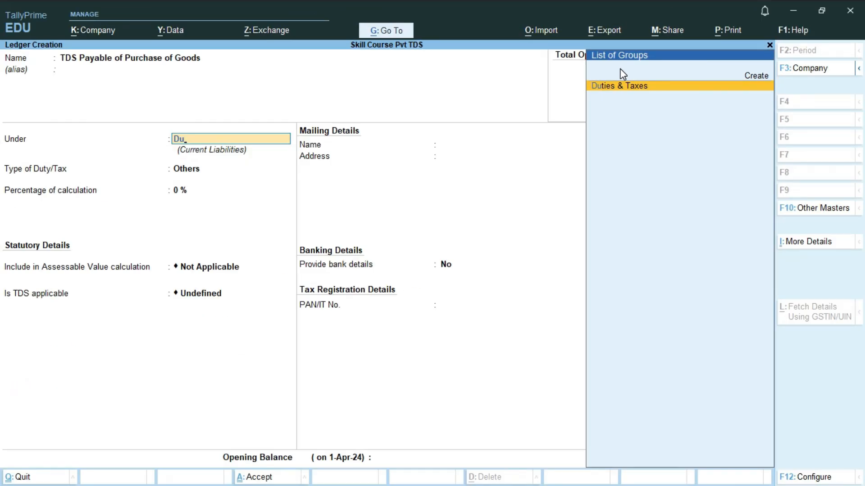
key("Return")
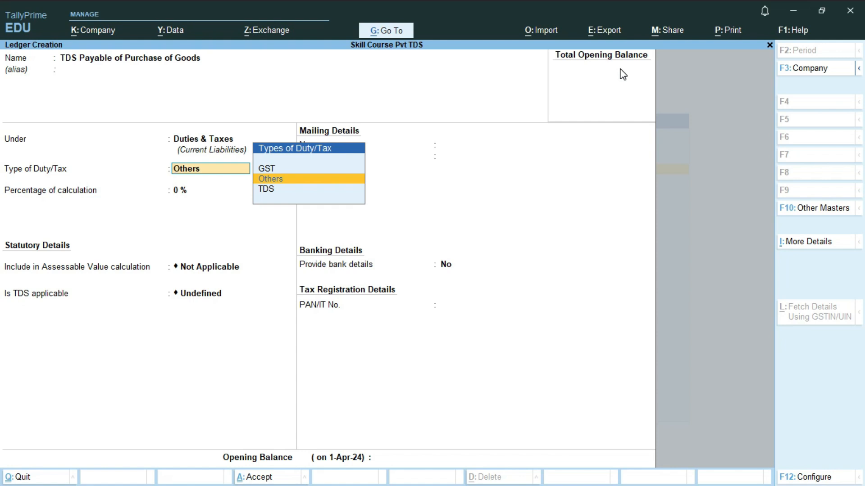
key("Down")
key("Return")
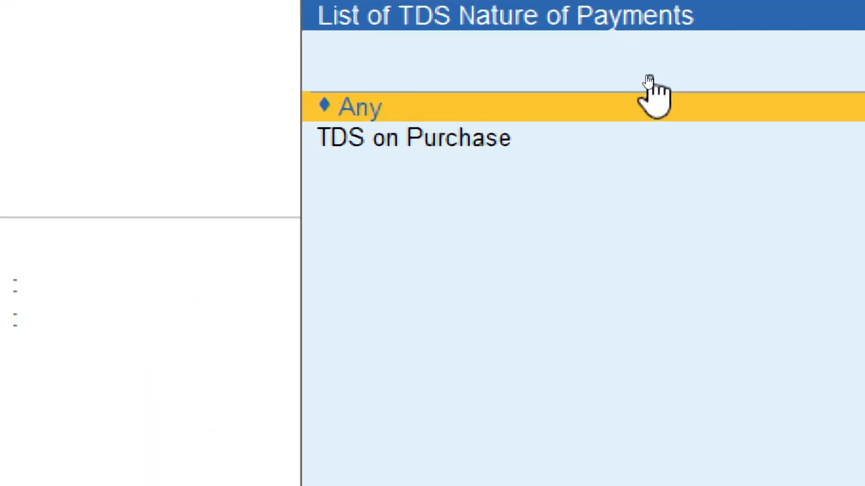
key("Down")
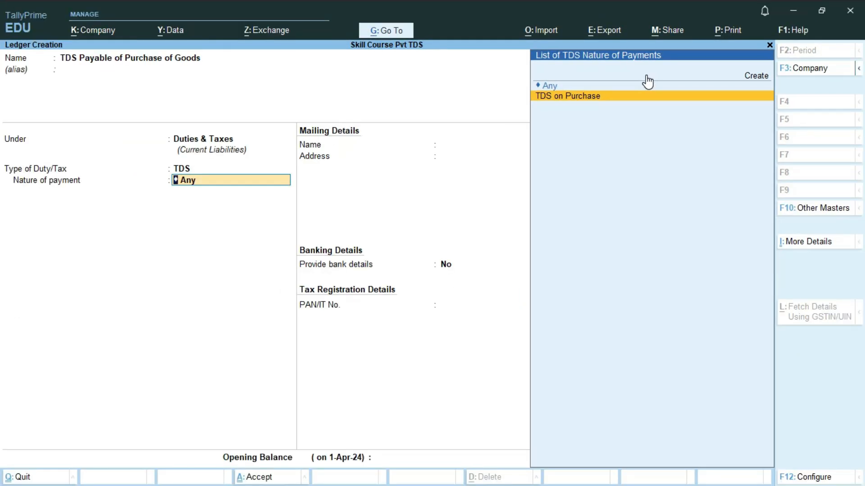
key("Return")
key("Return")
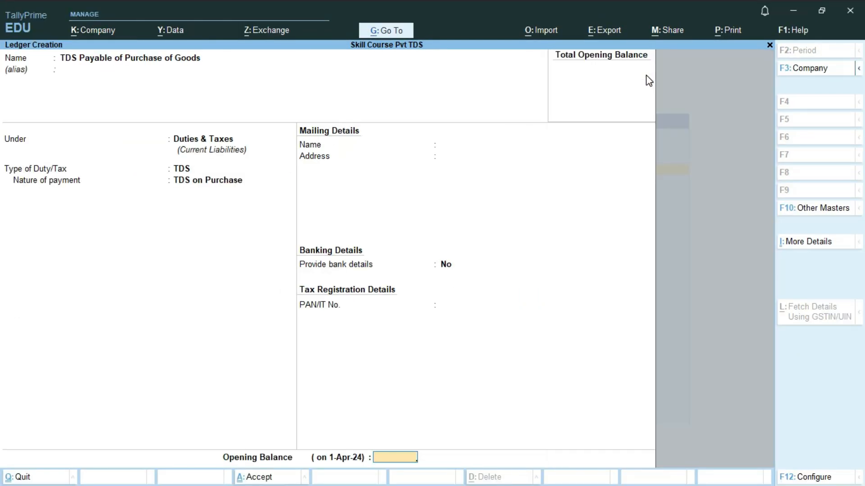
key("Return")
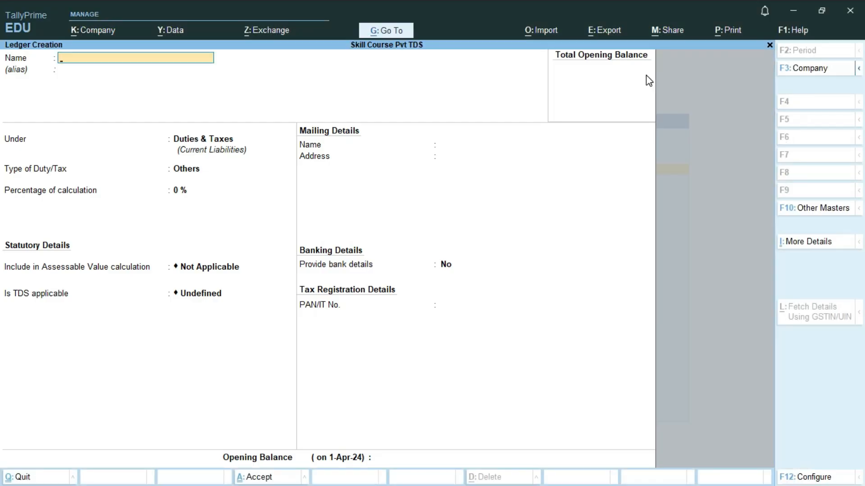
key("Escape")
Return to the Gateway of Tally and start a Purchase voucher
key("Return")
key("Escape")
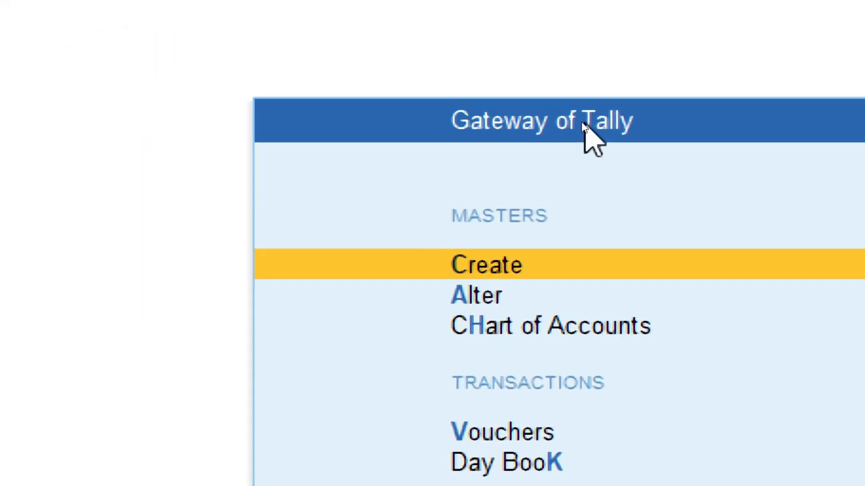
key("Down")
key("Down")
key("Down")
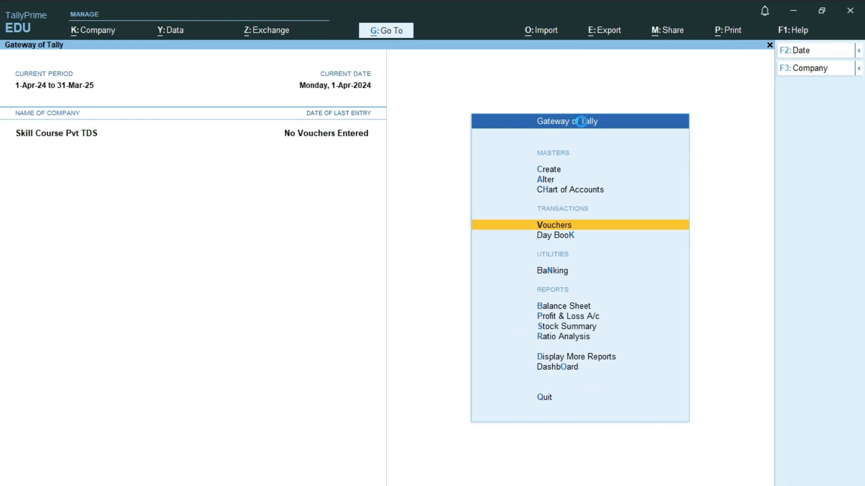
key("Return")
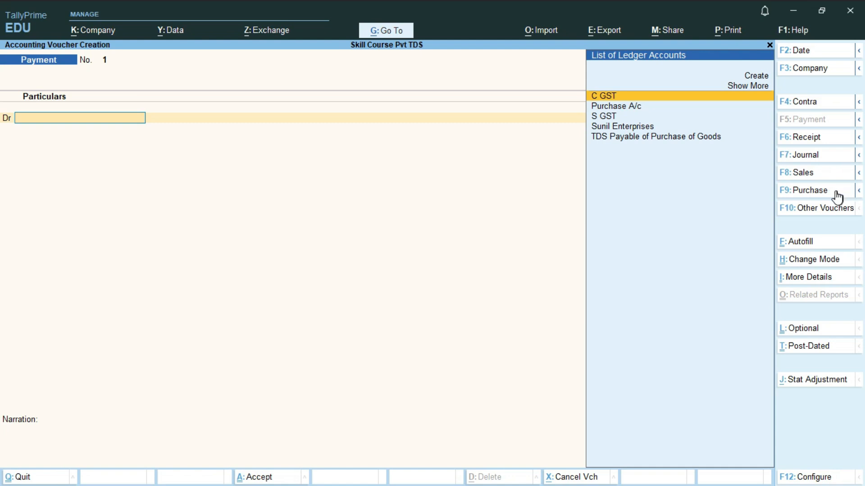
left_click(836, 191)
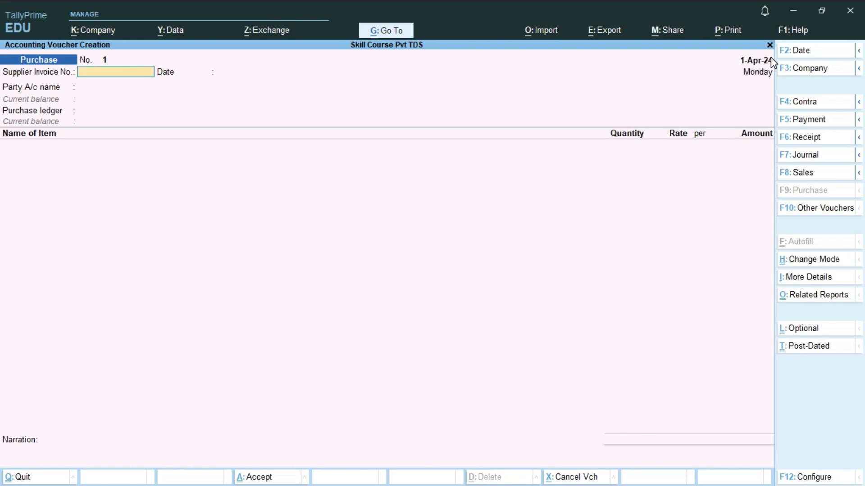
Enter supplier invoice SE/2425/01 dated 1-Apr-24 with Sunil Enterprises as the party
type("SE/2425/01")
key("Return")
key("Return")
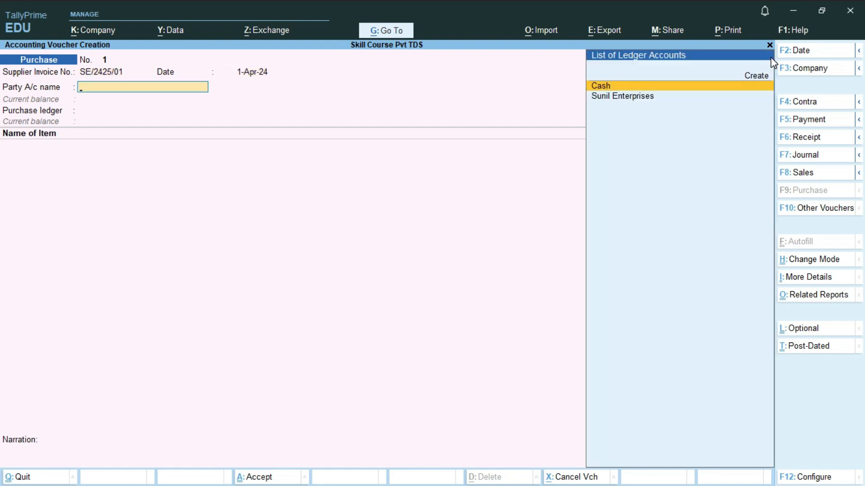
type("su")
key("Return")
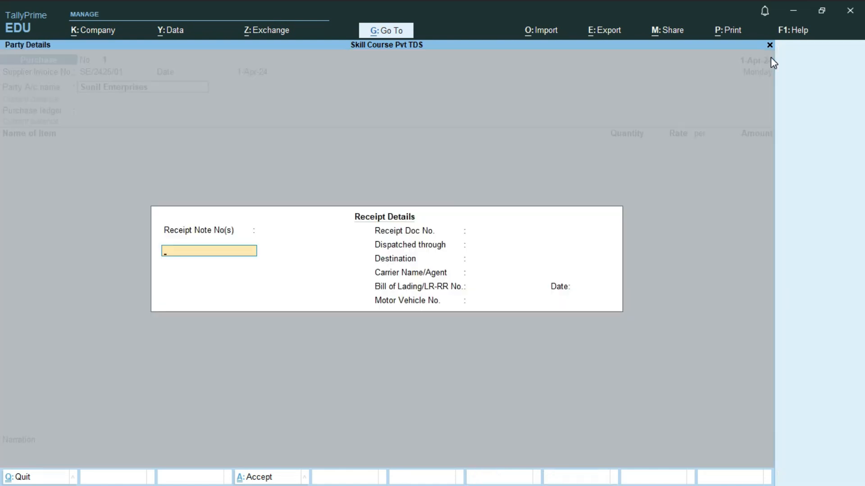
key("Return")
Accept receipt and party details, set Purchase A/c as the purchase ledger, and open configuration
key("Return")
key("Return")
key("Return")
key("Return")
key("Return")
key("Return")
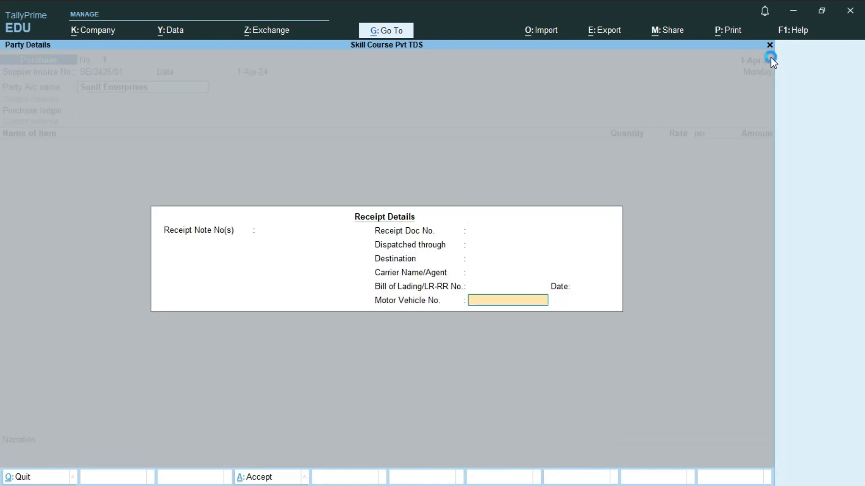
key("Return")
key("Return")
key("Return")
key("Return")
key("Return")
key("Return")
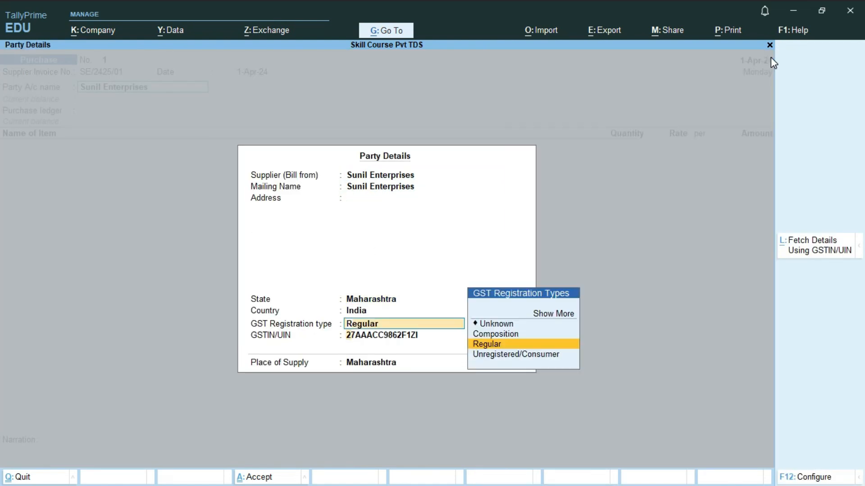
key("Return")
key("Return")
key("Return")
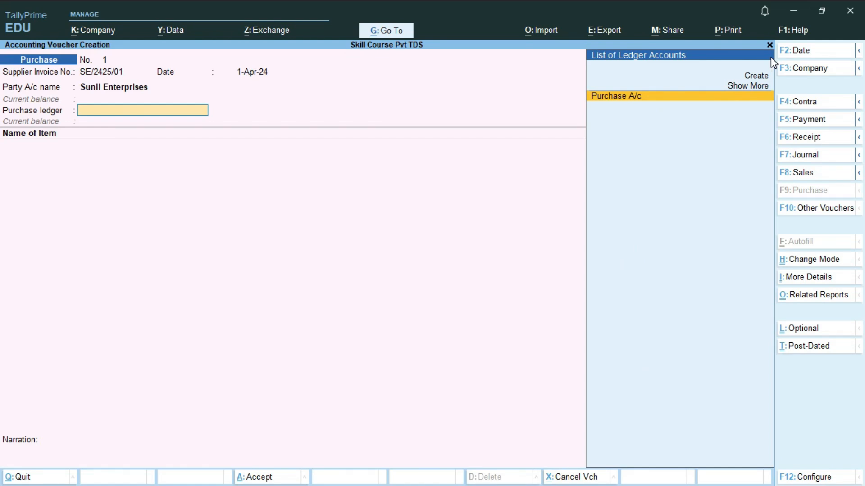
key("Return")
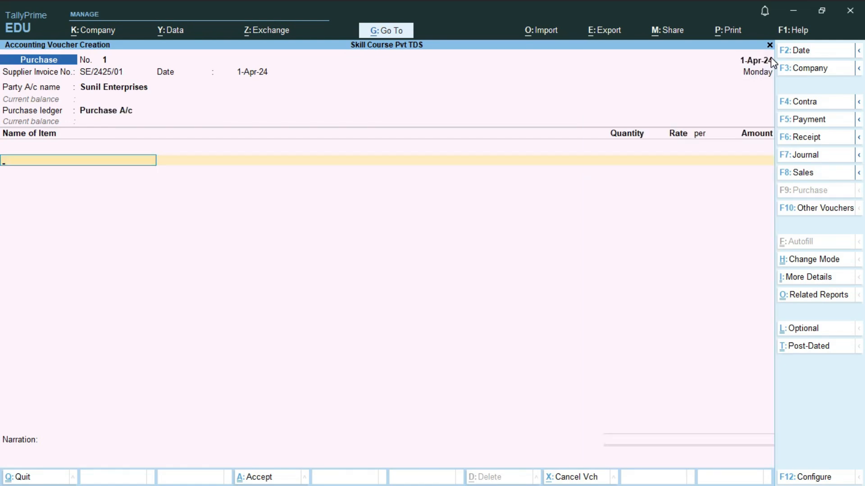
key("BackSpace")
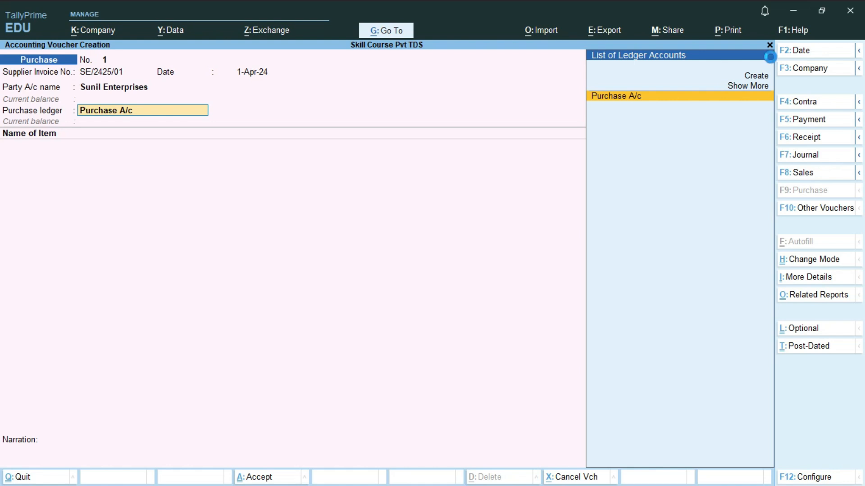
key("F12")
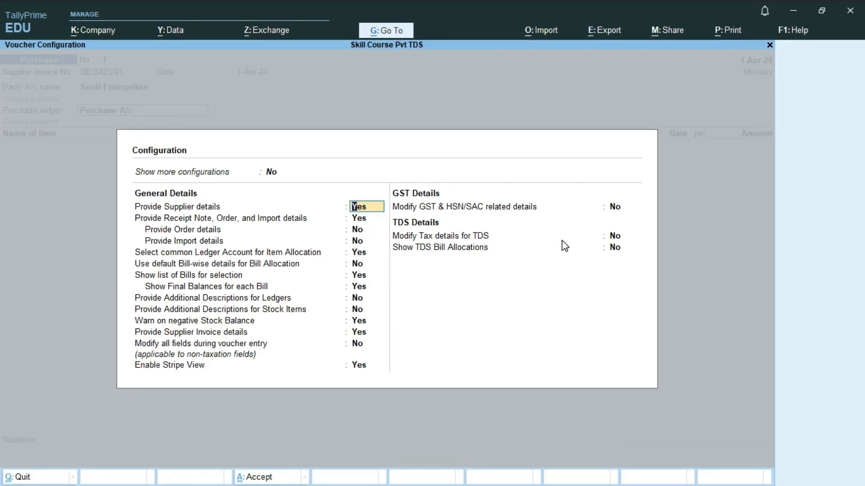
Set Modify Tax details for TDS to Yes and give Purchase A/c nature TDS on Purchase (194Q)
left_click(613, 236)
type("y")
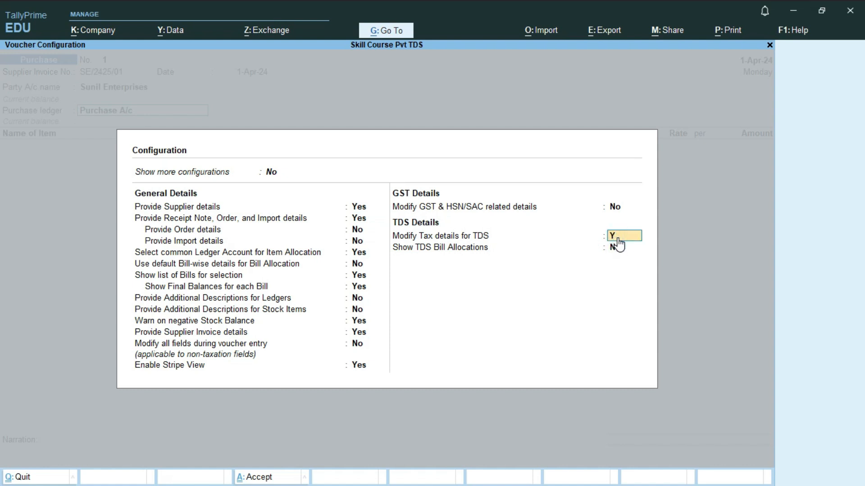
key("Return")
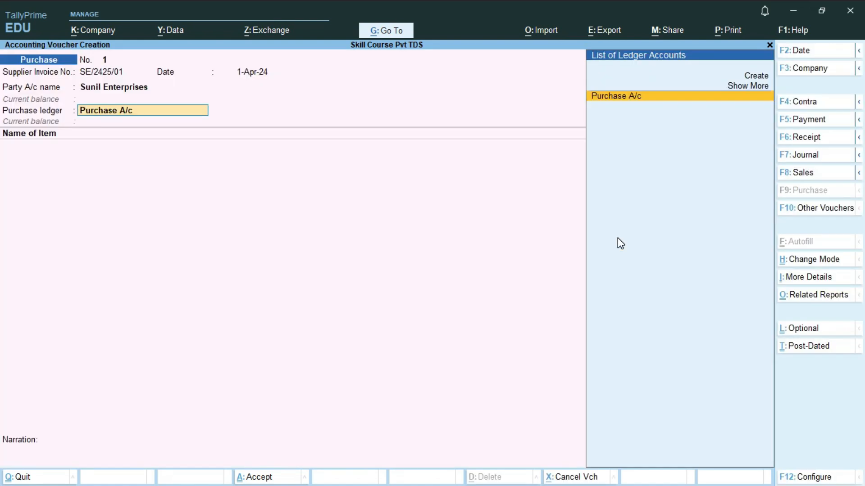
key("Return")
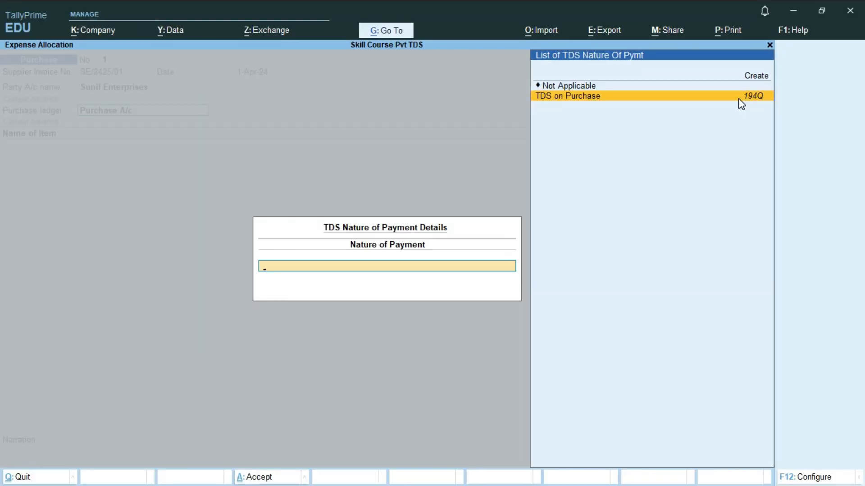
left_click(739, 97)
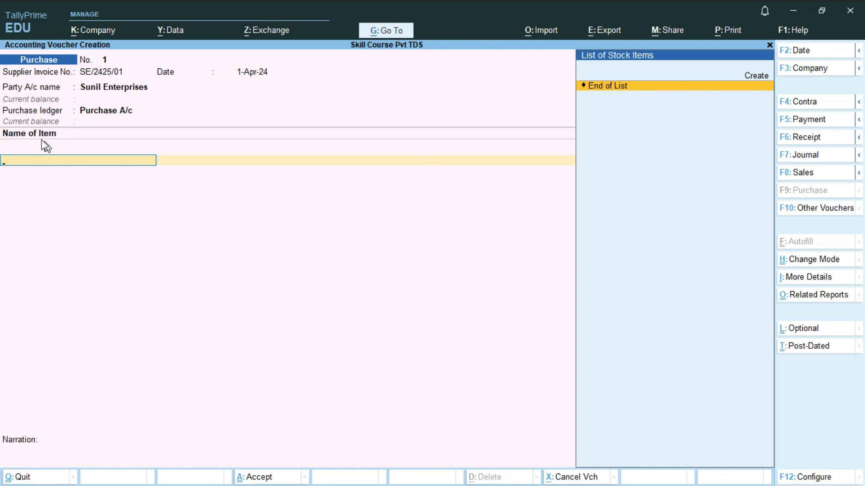
Start a new stock item named Monitor under the Primary group
key("alt")
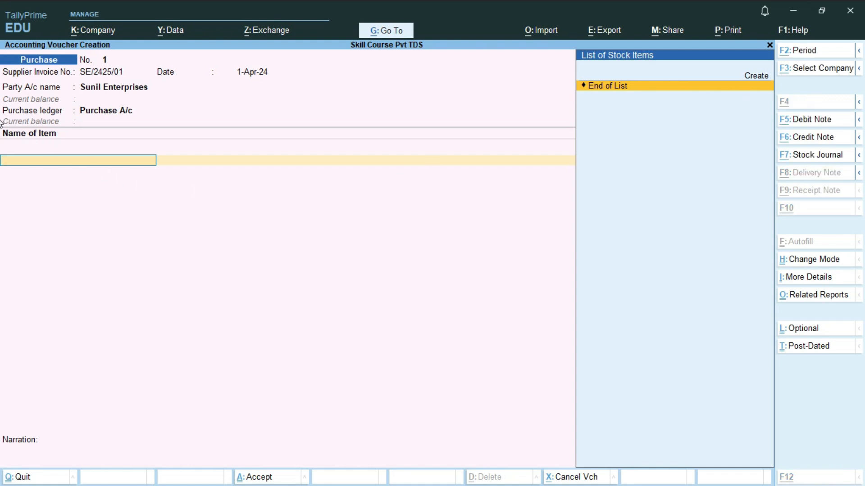
key("alt+c")
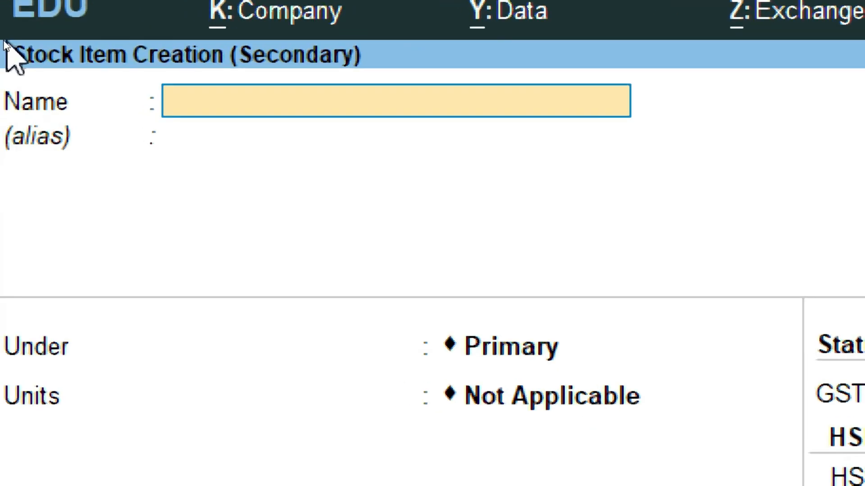
type("MONI")
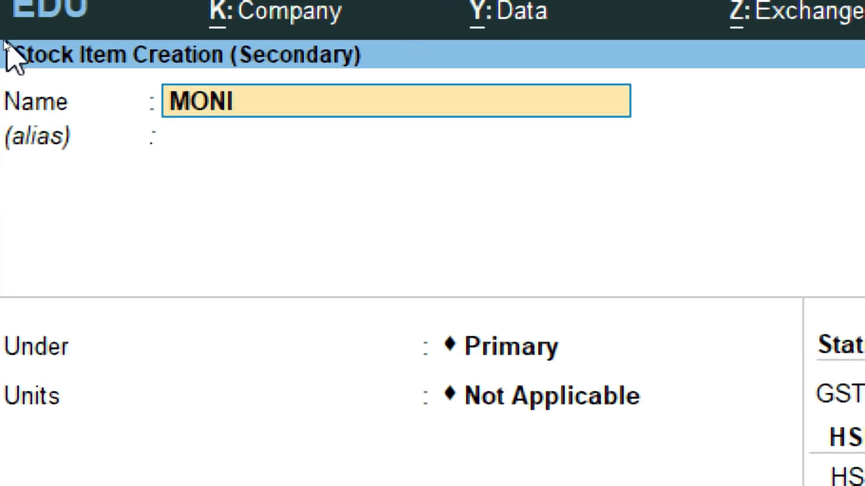
key("BackSpace")
key("BackSpace")
key("BackSpace")
key("BackSpace")
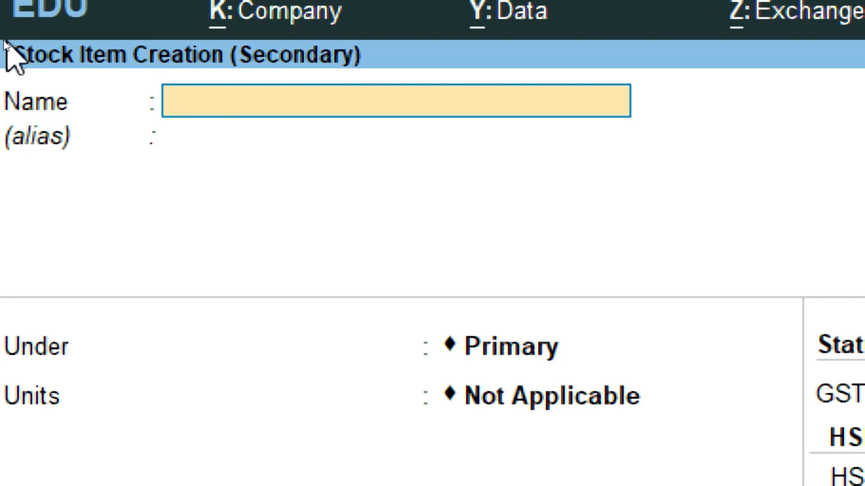
type("Monito")
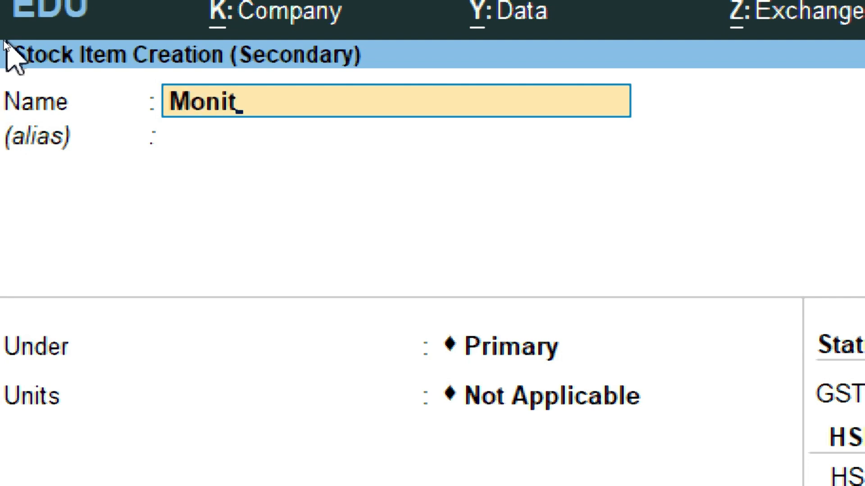
type("r")
key("Return")
key("Return")
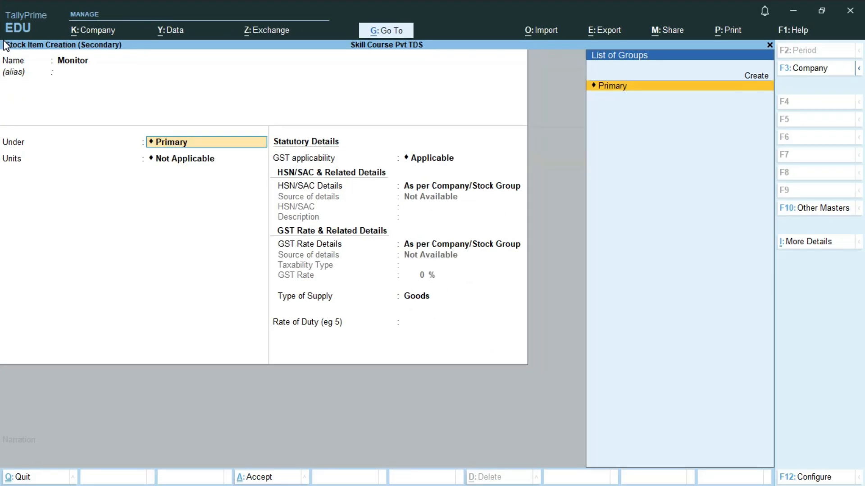
key("Return")
key("Up")
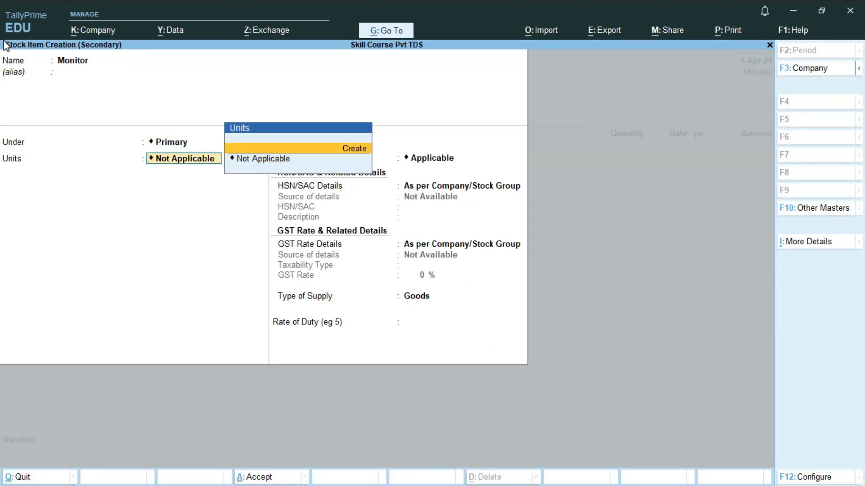
key("Return")
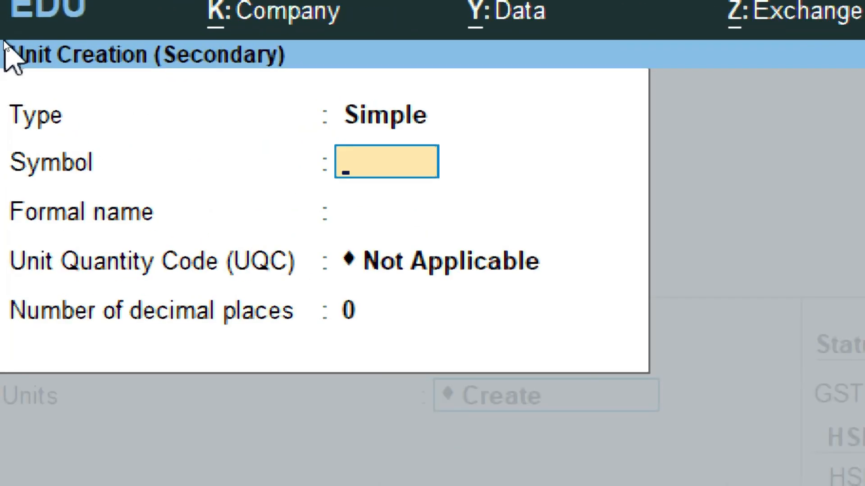
Create the unit Nos with formal name Numbers and UQC NOS-NUMBERS
type("Nos")
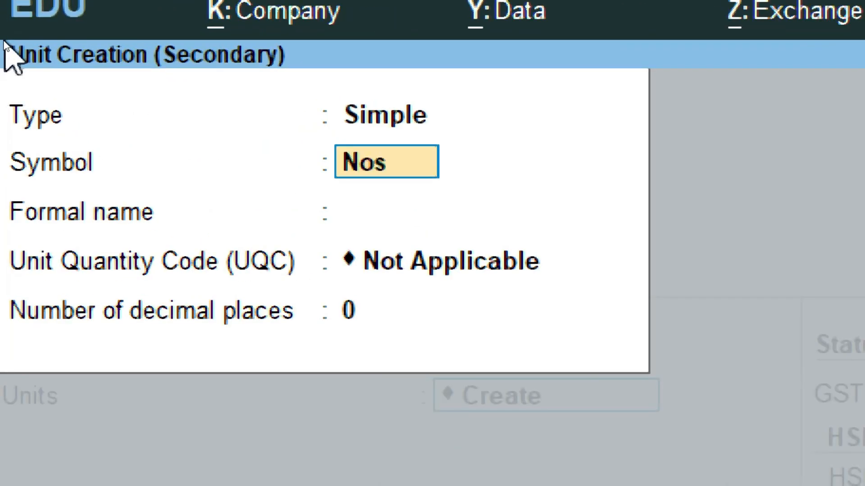
key("Return")
type("Nu")
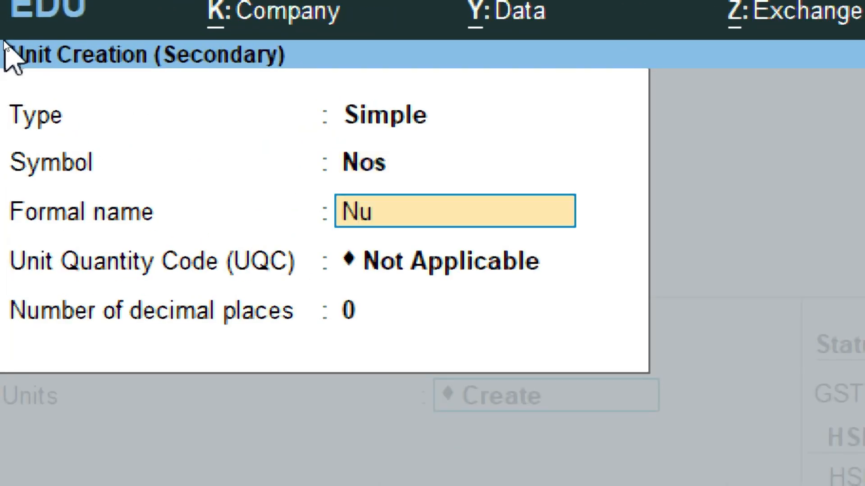
type("mbers")
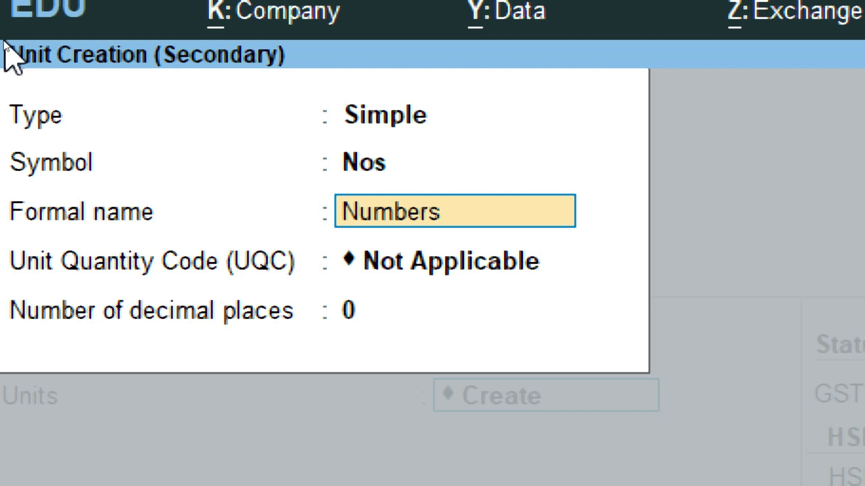
key("Return")
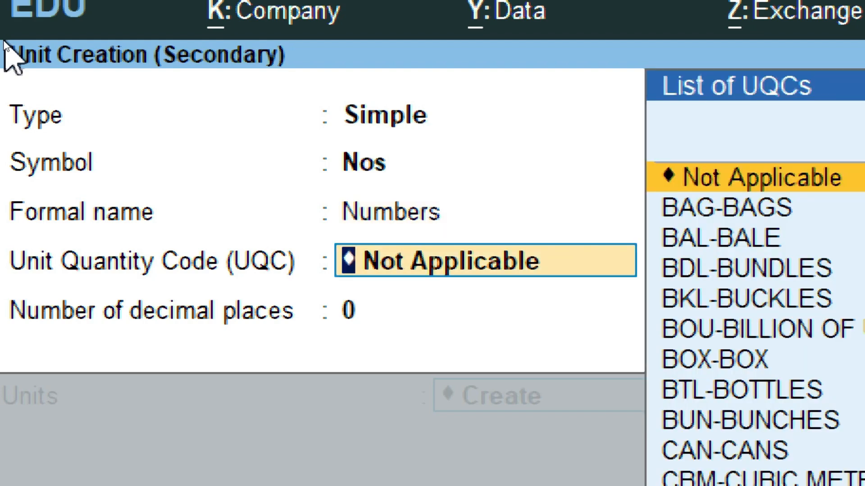
type("no")
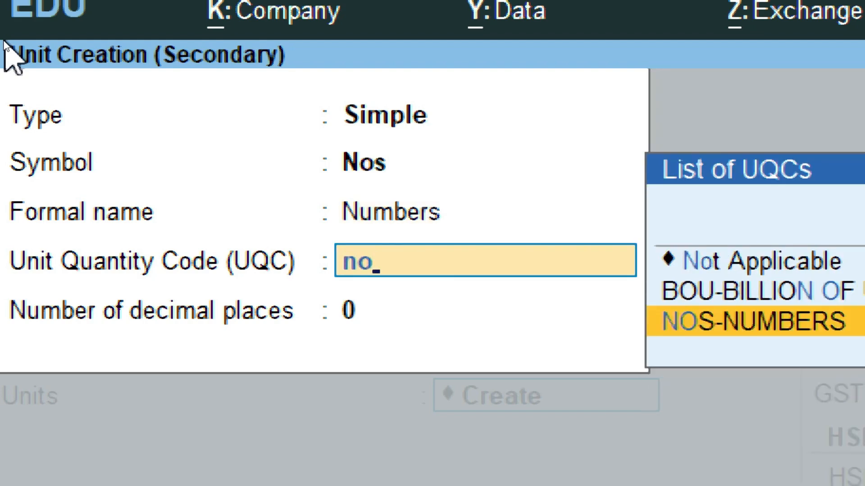
key("Return")
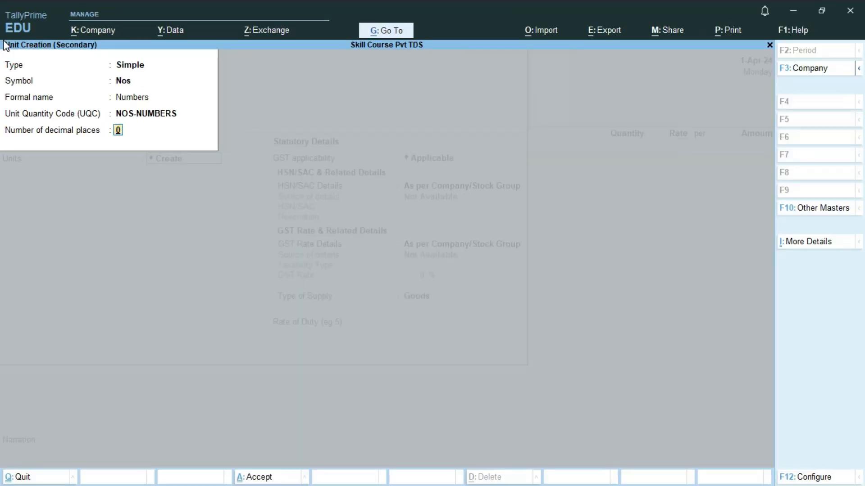
key("Return")
key("Return")
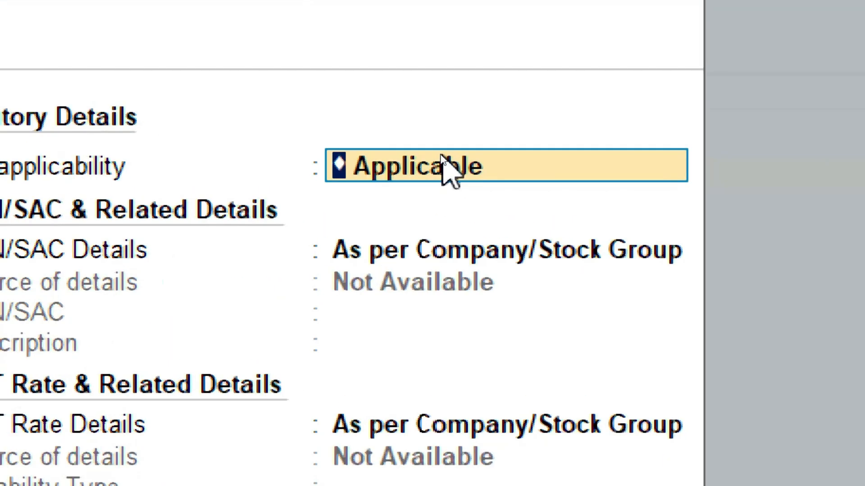
Specify HSN/SAC code 123456 on the Monitor item
key("Return")
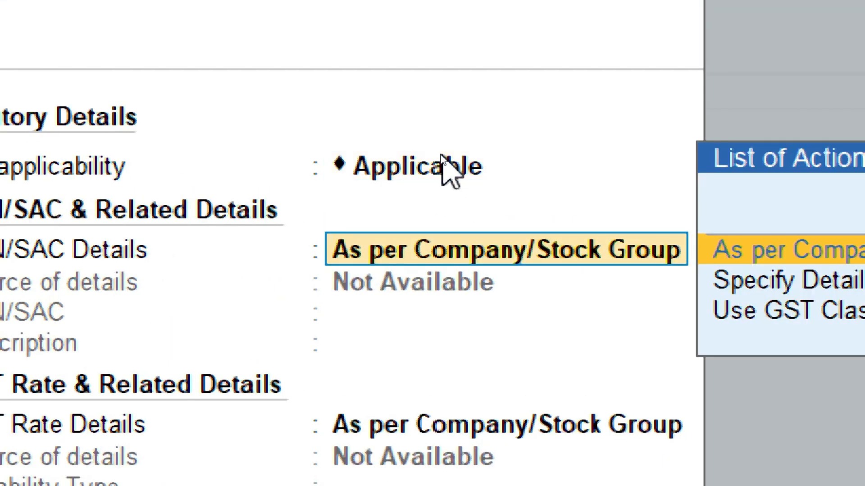
key("Down")
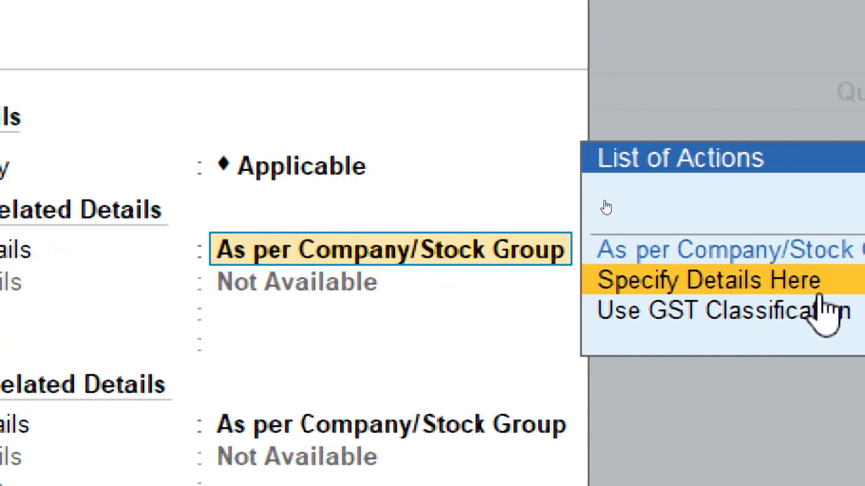
left_click(818, 292)
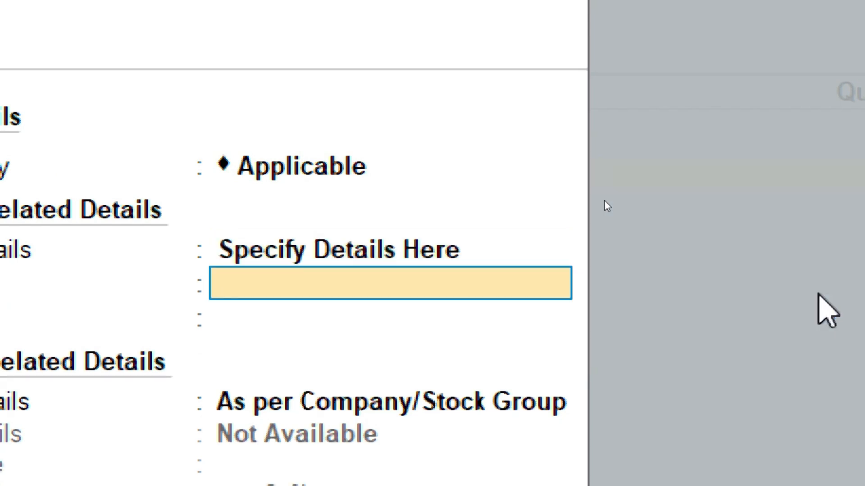
type("123456")
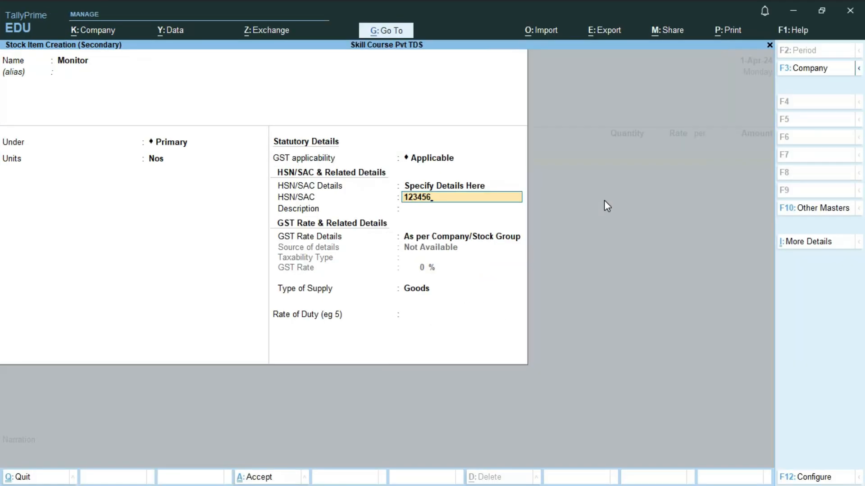
key("Return")
key("Return")
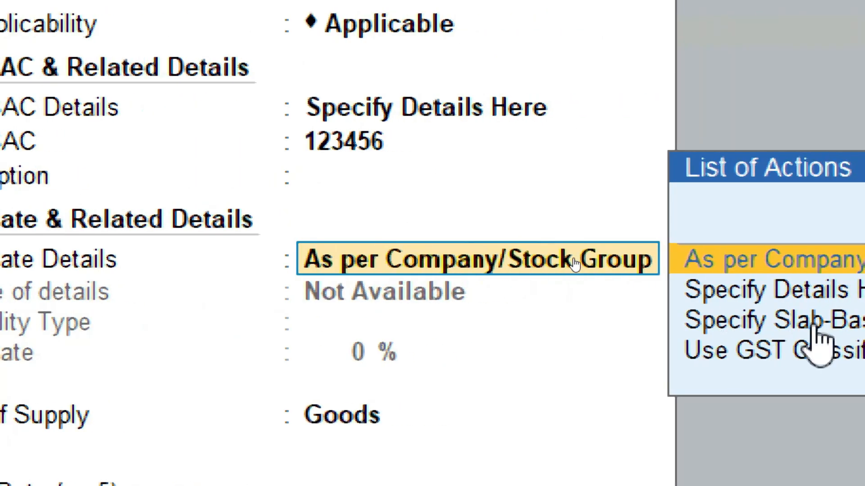
Set Monitor's GST as Taxable at 18% with supply type Goods and finish the item
key("Down")
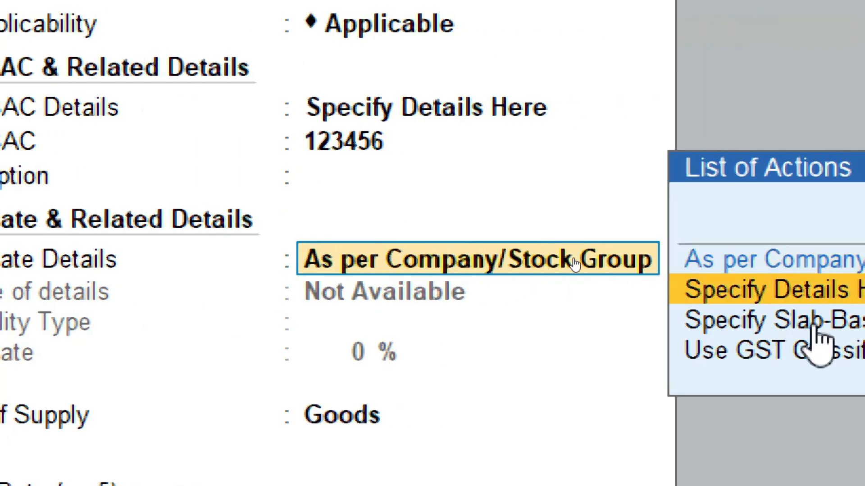
key("Return")
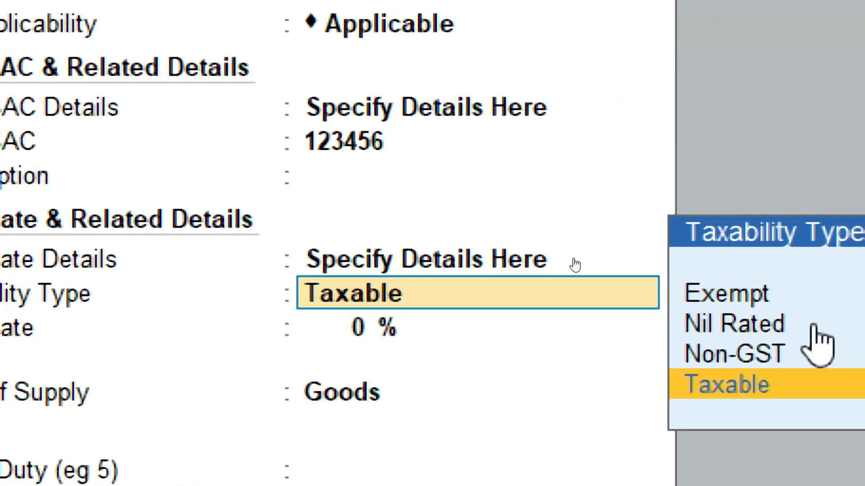
key("Return")
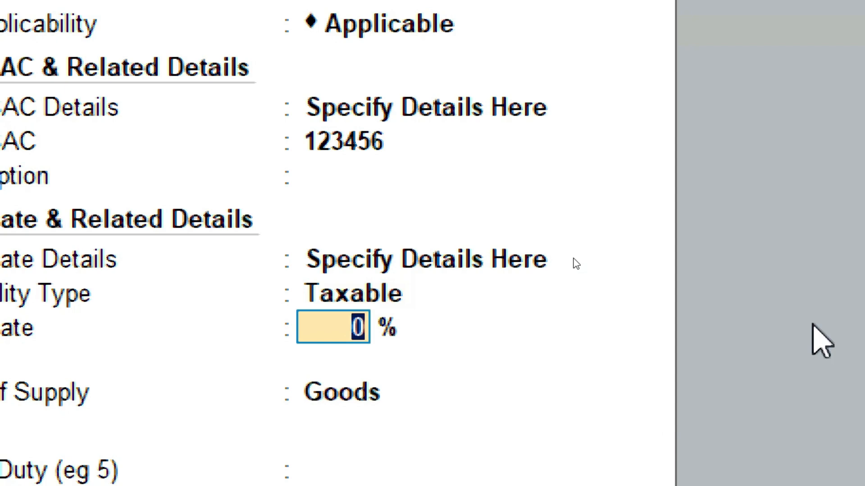
type("18")
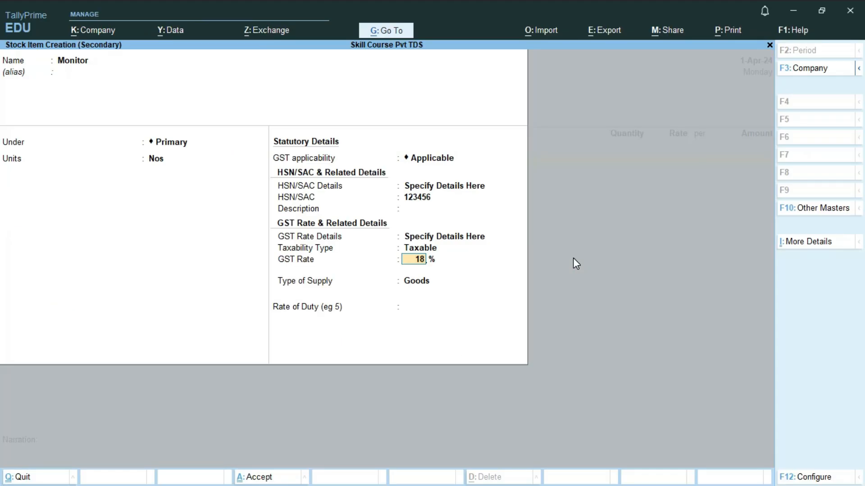
key("Return")
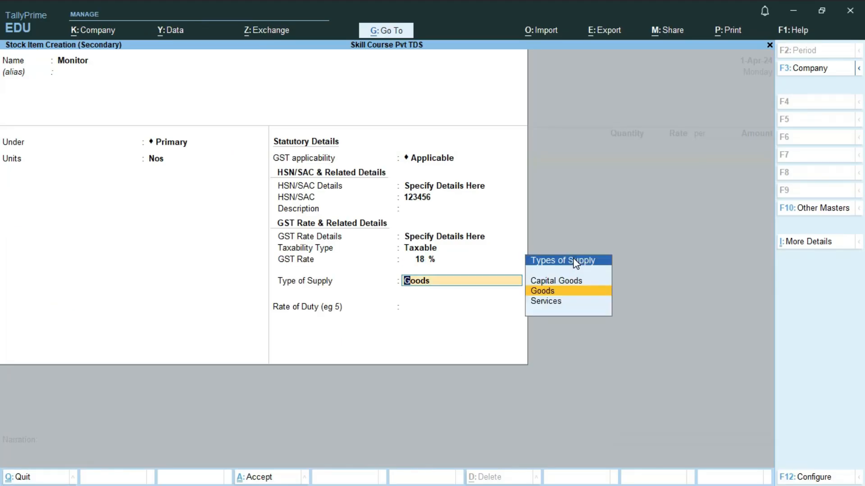
key("Return")
key("Return")
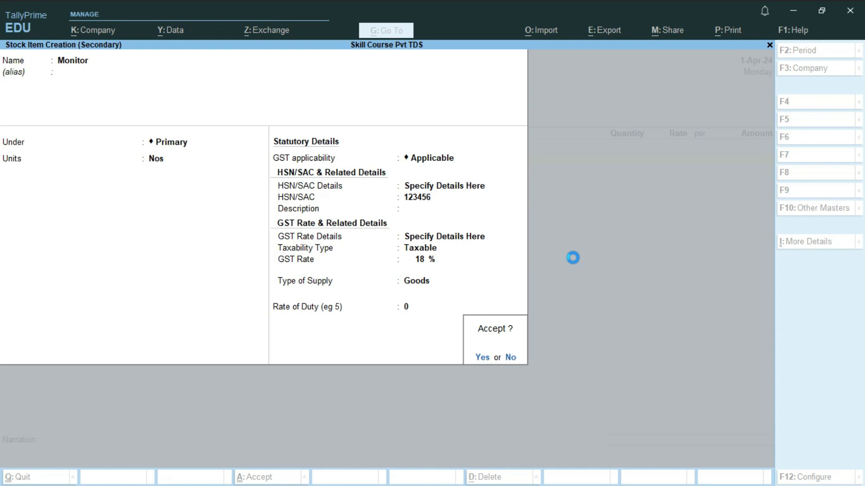
key("Return")
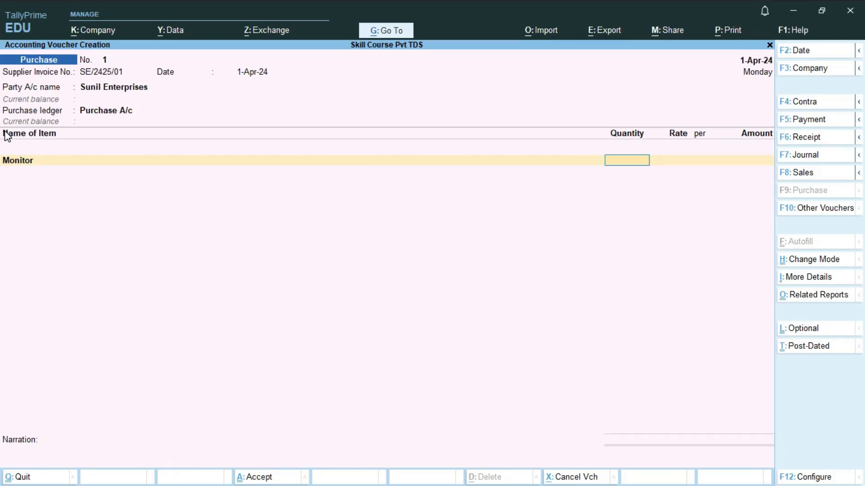
Enter 100 Nos of Monitor at a rate of 60,000.00 per Nos
type("1000")
key("BackSpace")
key("Return")
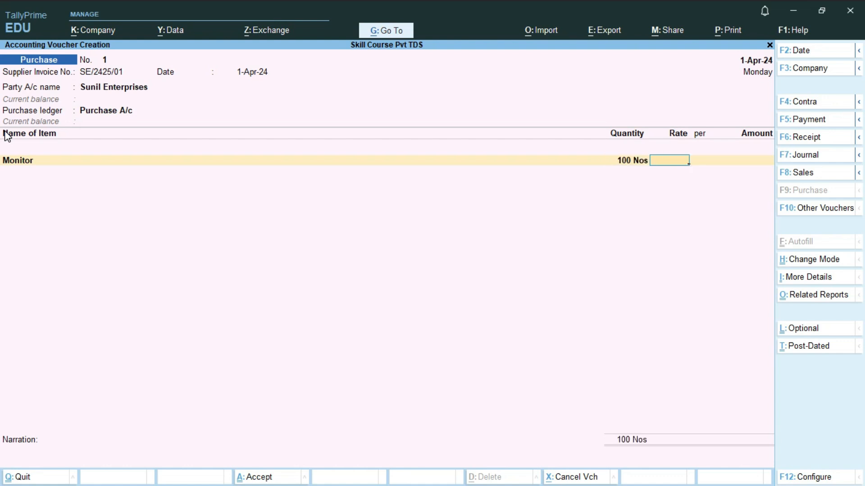
type("0000")
key("Return")
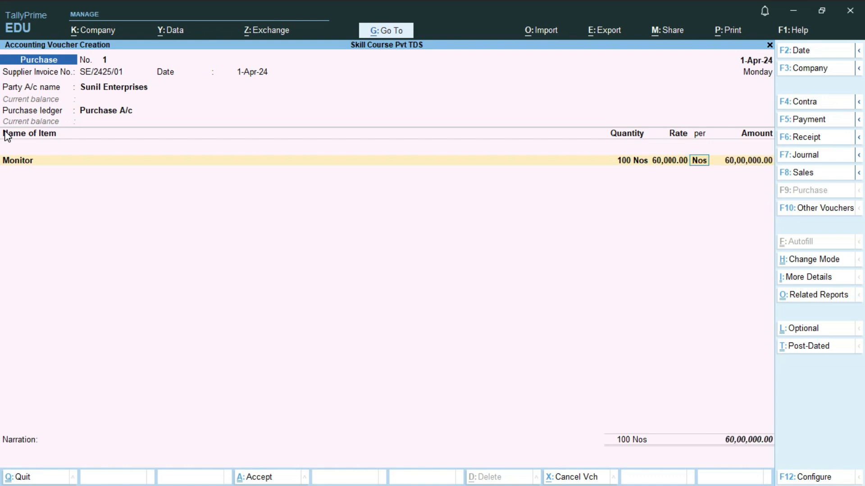
key("Return")
key("Return")
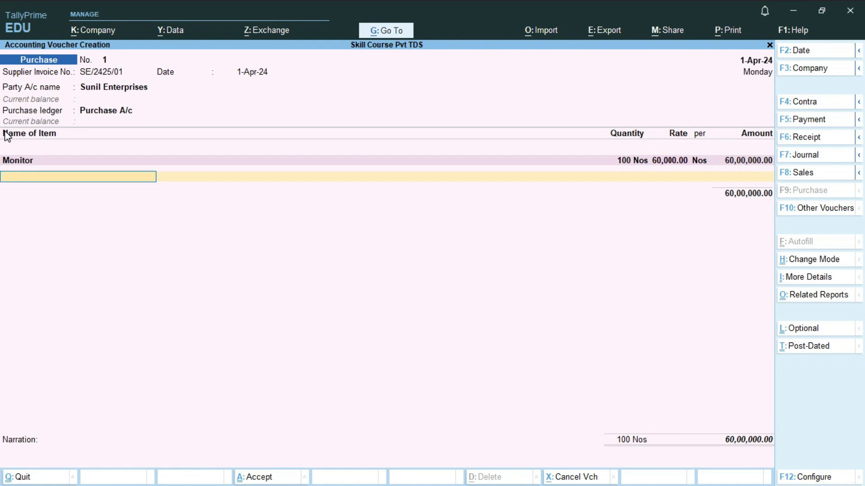
key("Return")
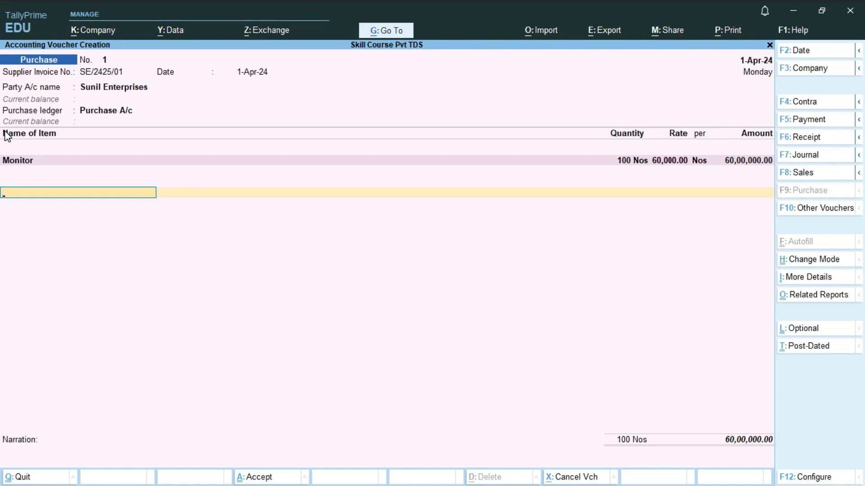
Add a C GST line of 5,40,000.00 and bring up Related Reports
type("cg")
key("Return")
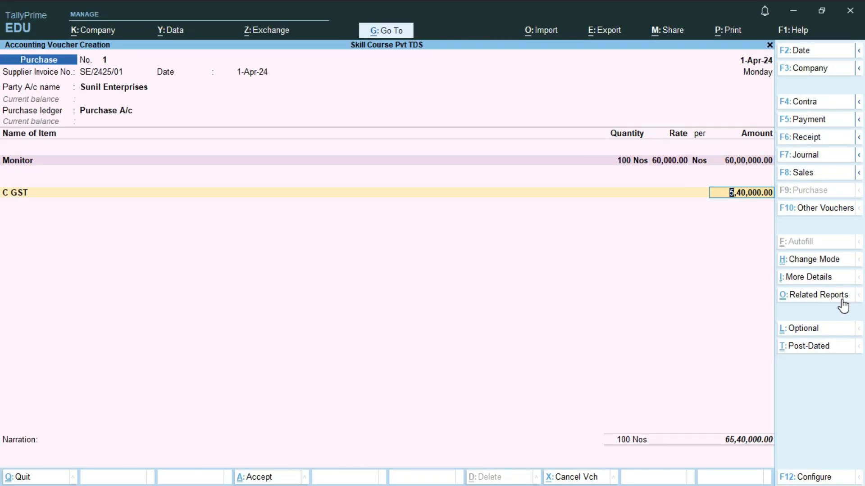
left_click(842, 301)
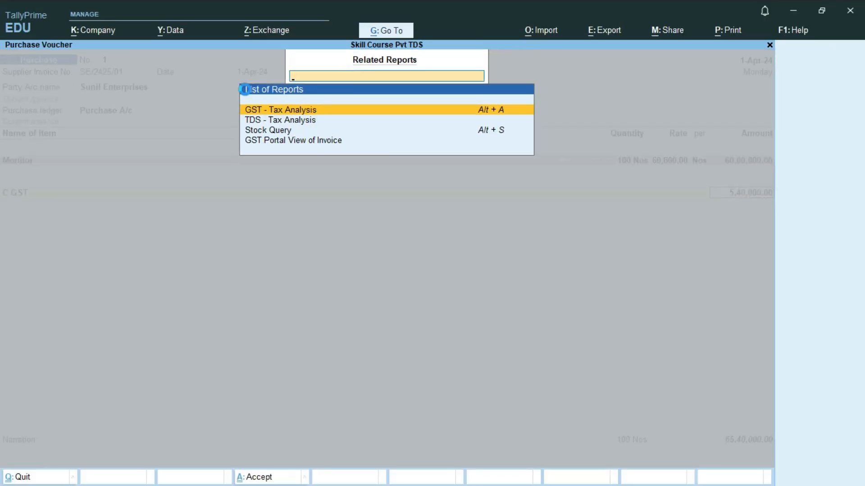
Review the GST - Tax Analysis report in detailed CGST/SGST view
key("Return")
key("alt+F5")
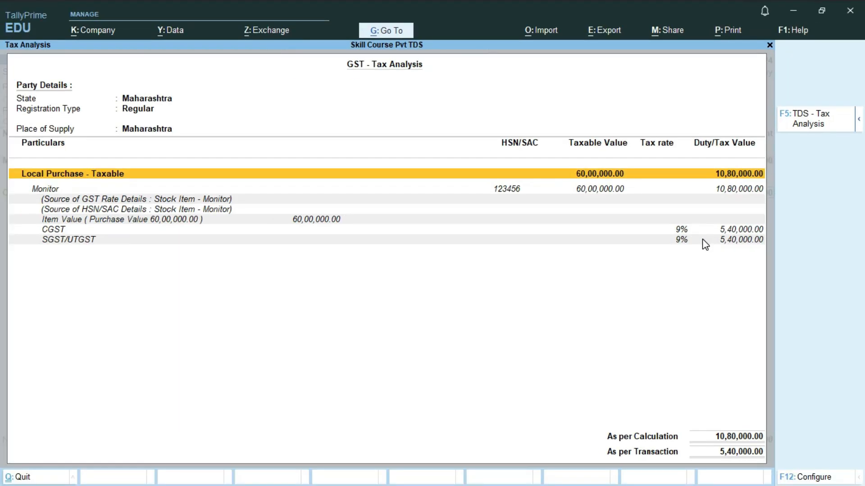
key("Escape")
Add an S GST line of 5,40,000.00 below C GST
key("Return")
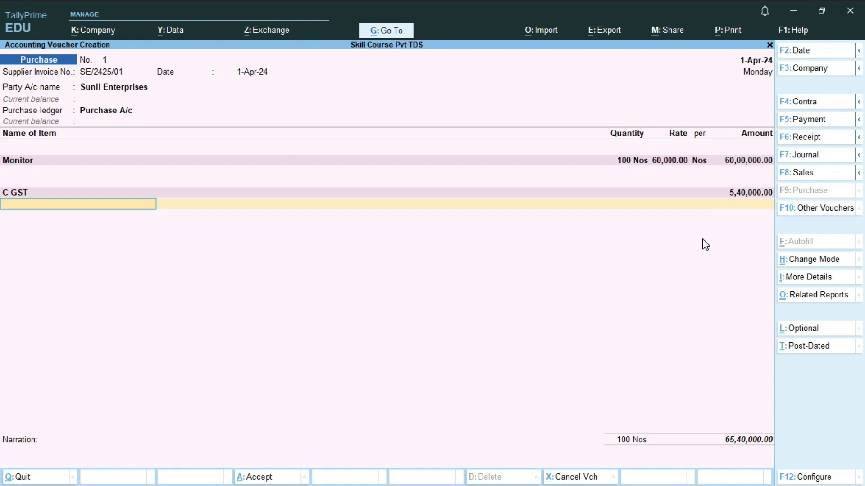
type("Sg")
key("Return")
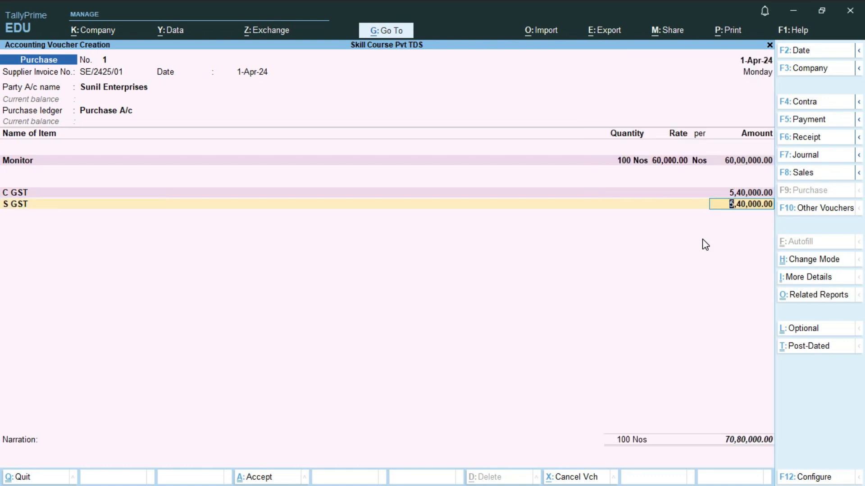
Add TDS Payable of Purchase of Goods, accepting the (-)1,000.00 deduction for a 70,79,000.00 total
key("Return")
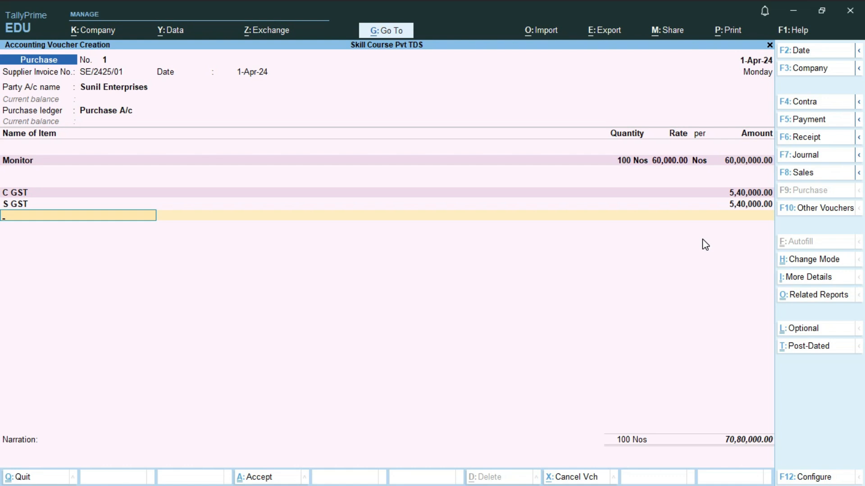
key("BackSpace")
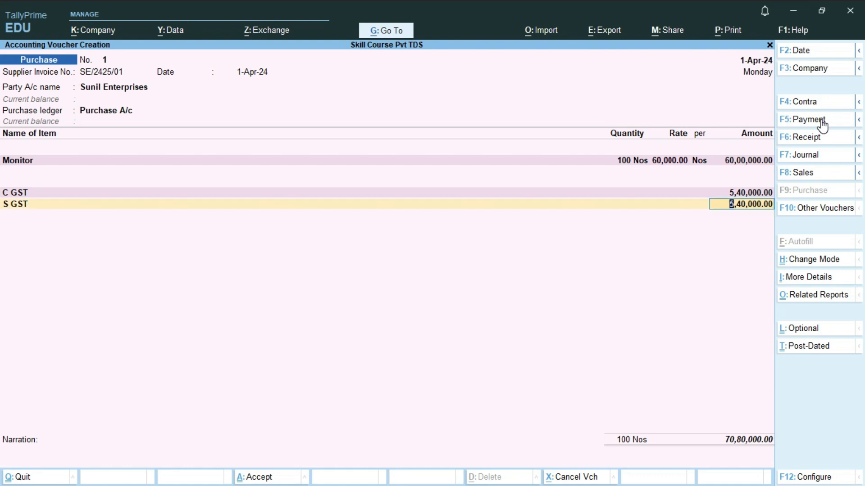
key("Return")
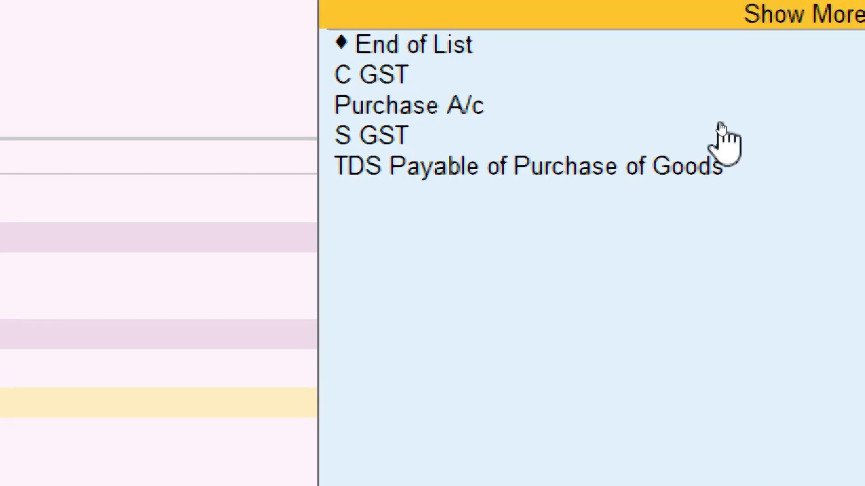
key("Down")
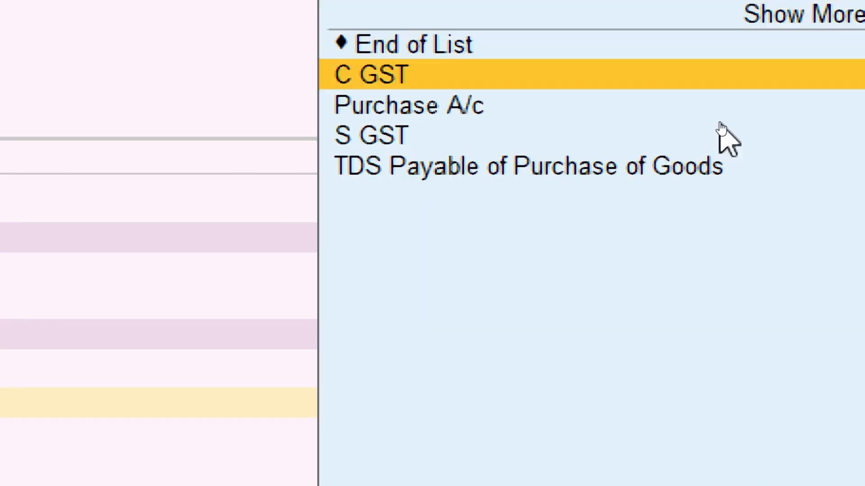
key("Down")
key("Down")
key("Down")
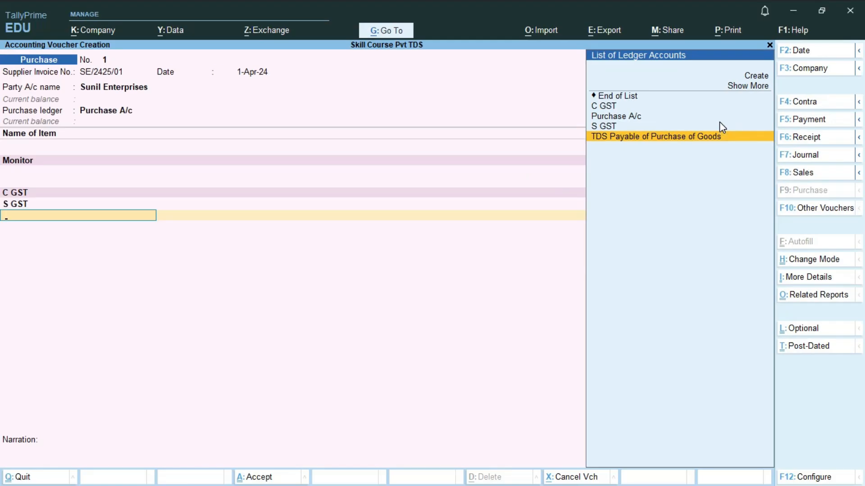
key("Return")
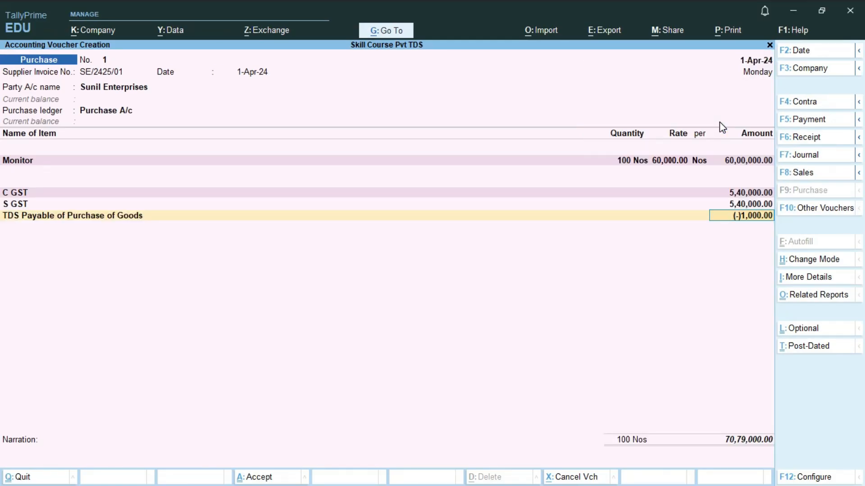
key("Return")
key("Return")
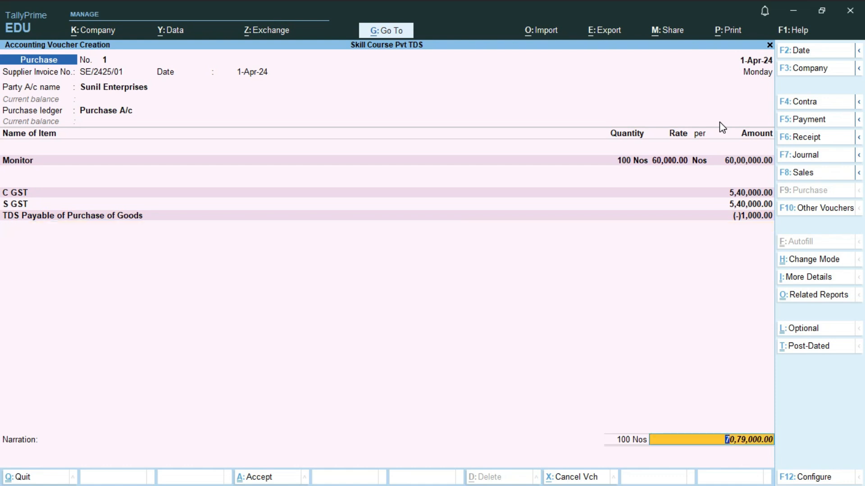
Accept new reference SE/2425/01 entries of 70,80,000.00 Cr and 1,000.00 Dr, finishing bill-wise details
key("Return")
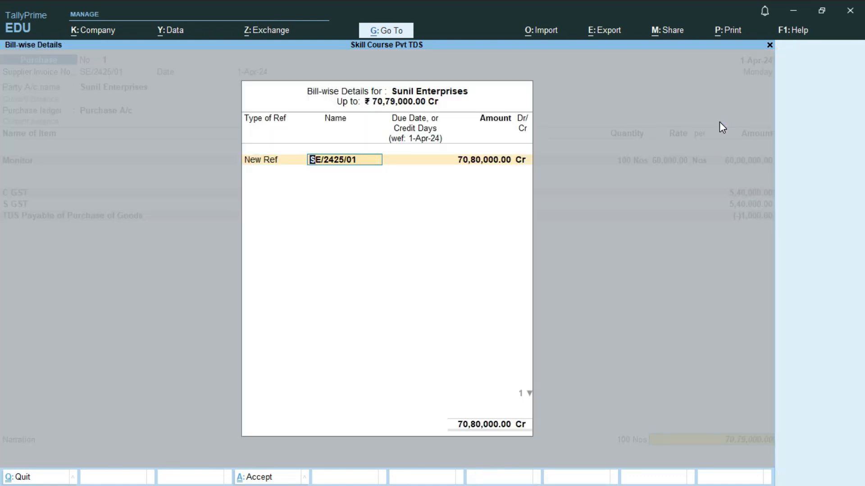
key("Return")
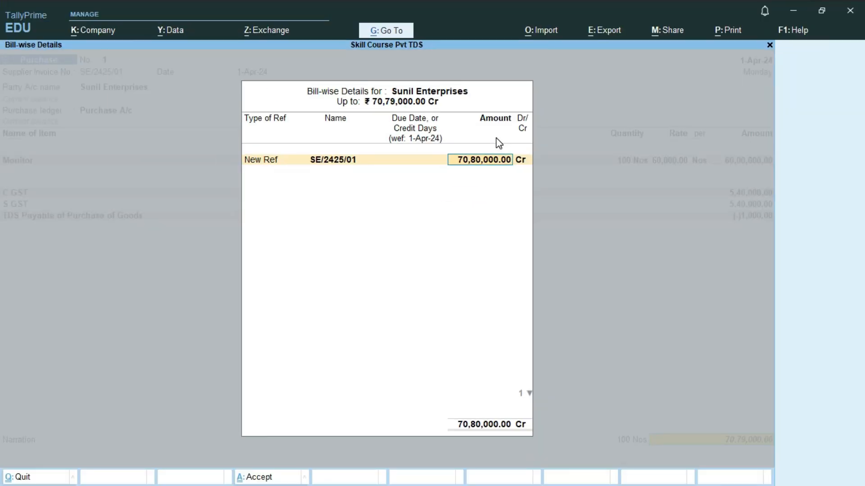
key("Return")
key("Return")
key("Return")
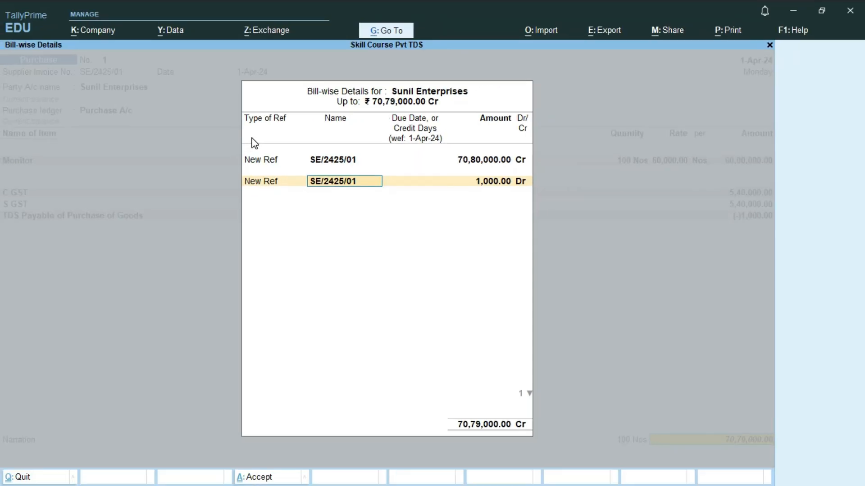
key("Return")
key("Return")
key("Return")
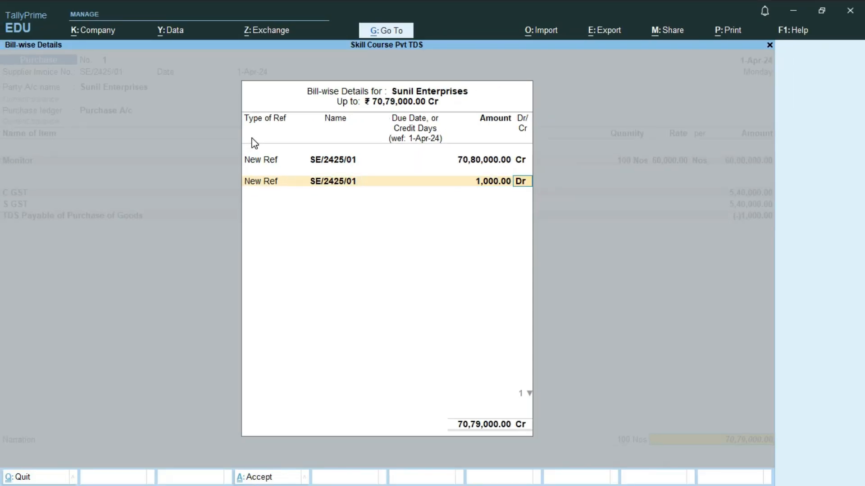
key("Return")
key("Return")
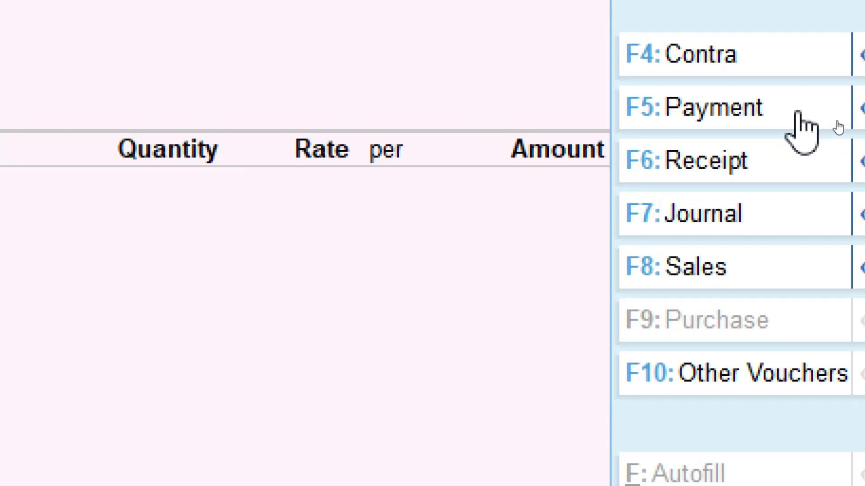
Start a Payment voucher debiting Sunil Enterprises 70,79,000.00
left_click(798, 116)
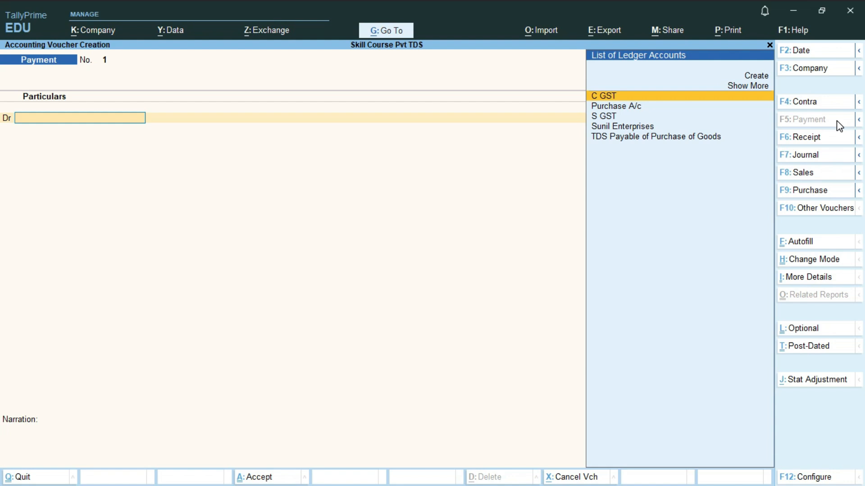
key("Down")
key("Down")
key("Down")
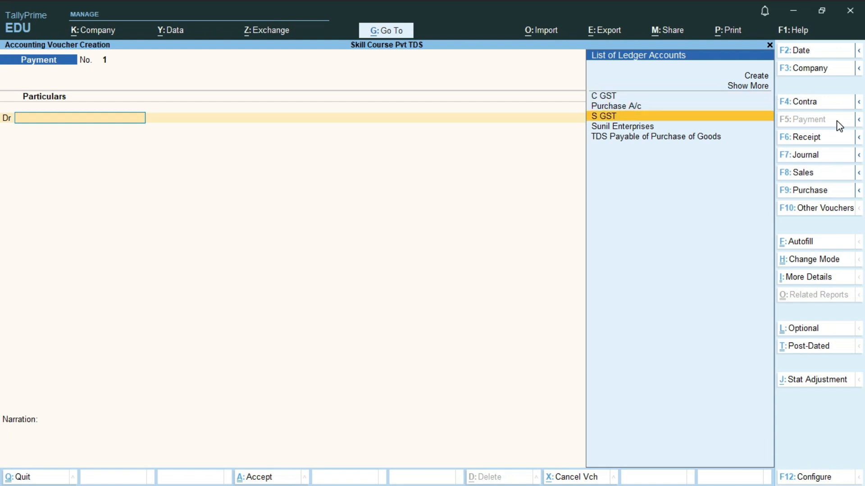
key("Return")
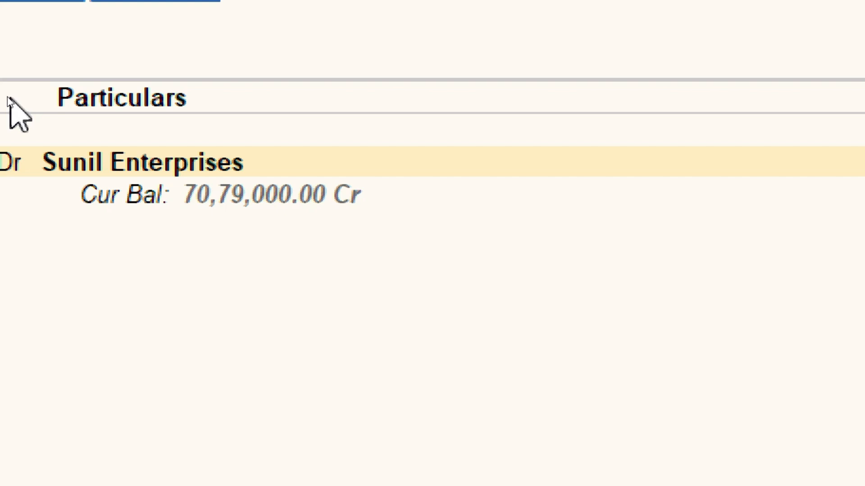
type("7079000")
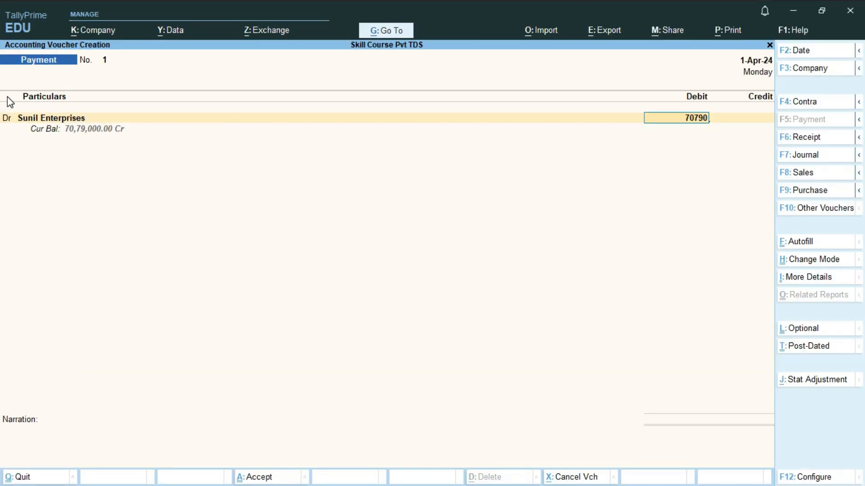
key("Return")
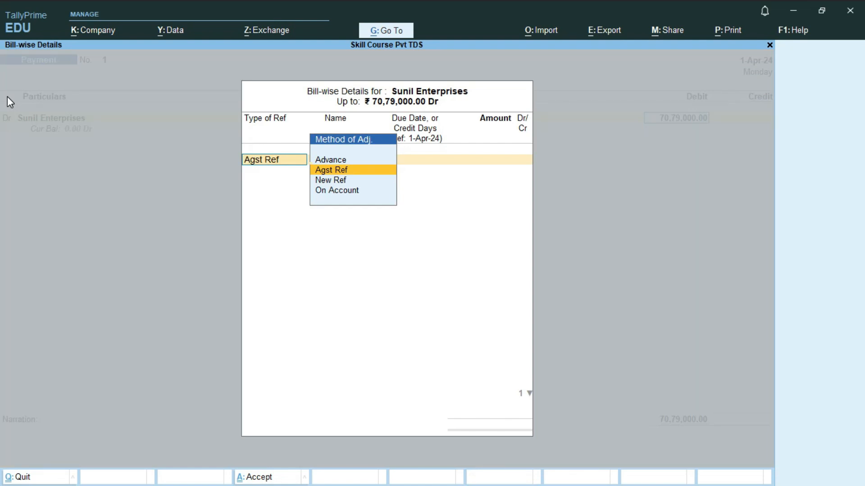
Settle the debit against bill SE/2425/01 and begin the credit line
key("Return")
key("Return")
key("Return")
key("Return")
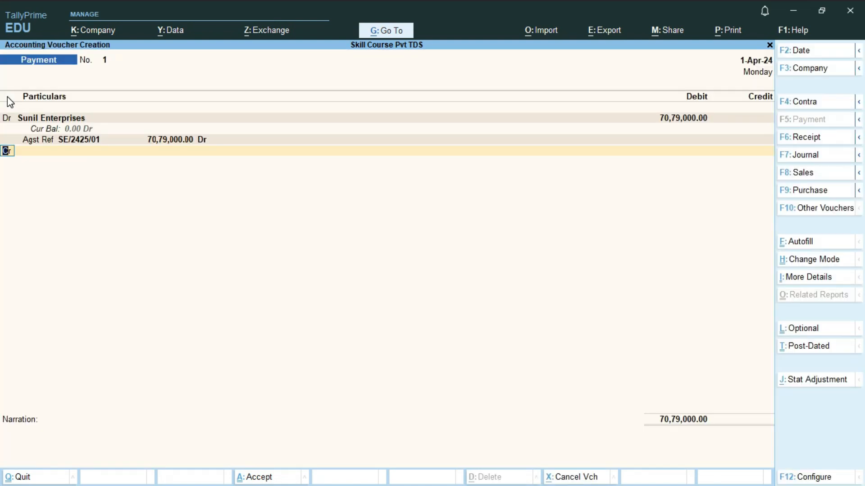
key("Return")
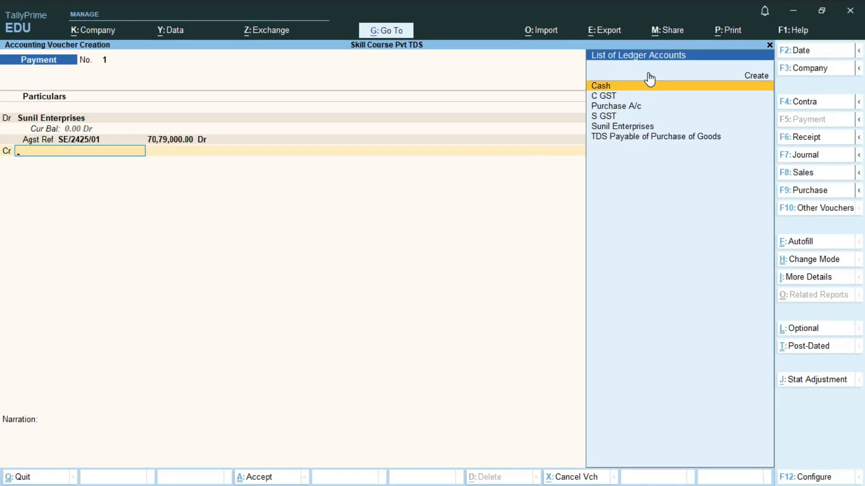
key("Up")
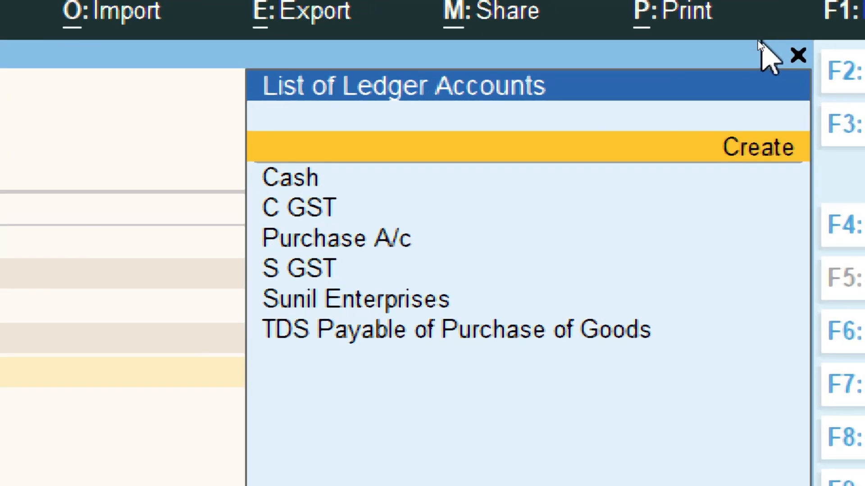
Create an 'HDFC Bank' ledger under Bank Accounts, keeping Maharashtra as its state
key("Return")
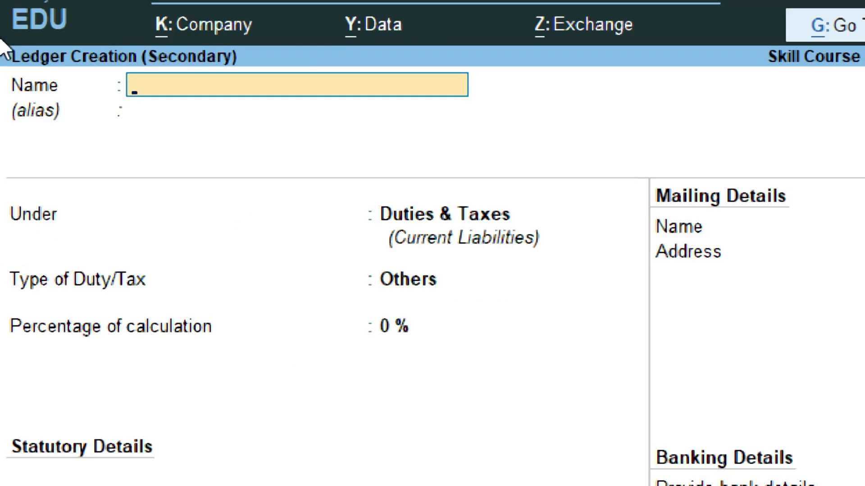
type("HDFC ")
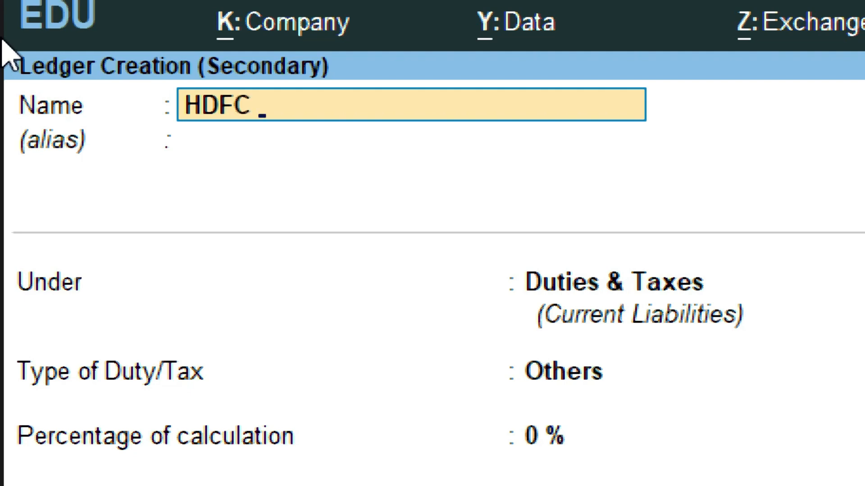
type("Bank")
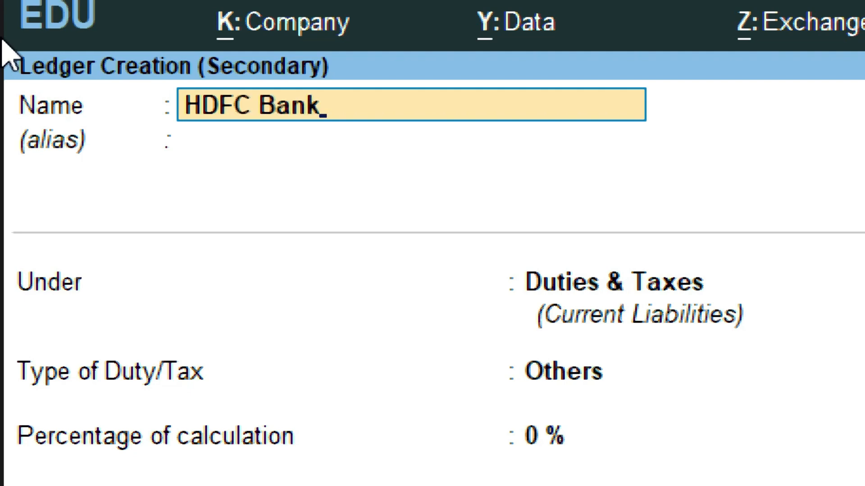
key("Return")
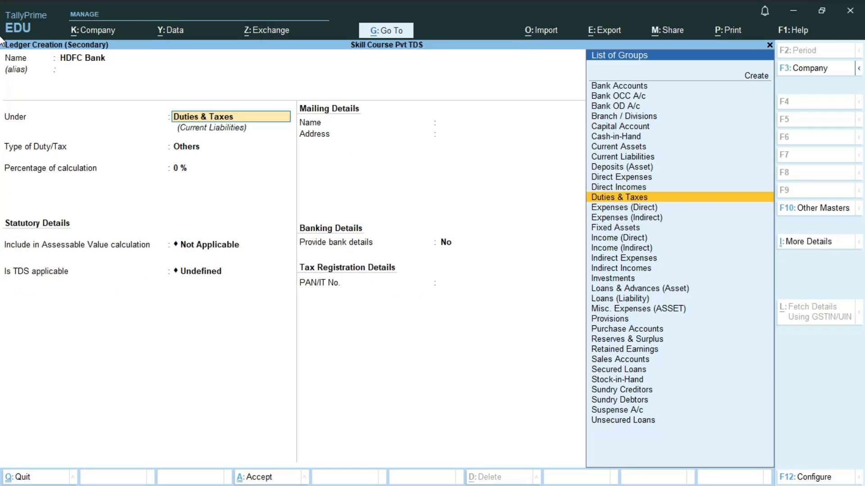
type("Ba")
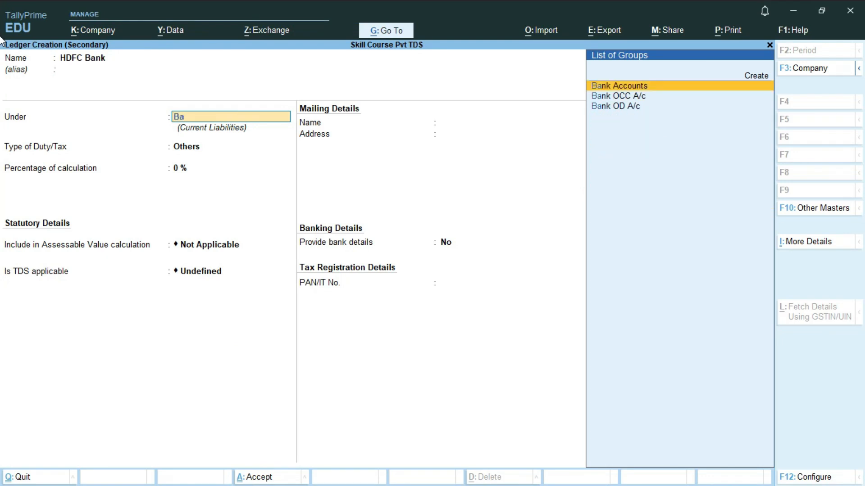
key("Return")
key("Return")
key("Return")
key("Return")
key("Return")
key("Return")
key("Return")
key("Return")
key("Return")
key("Return")
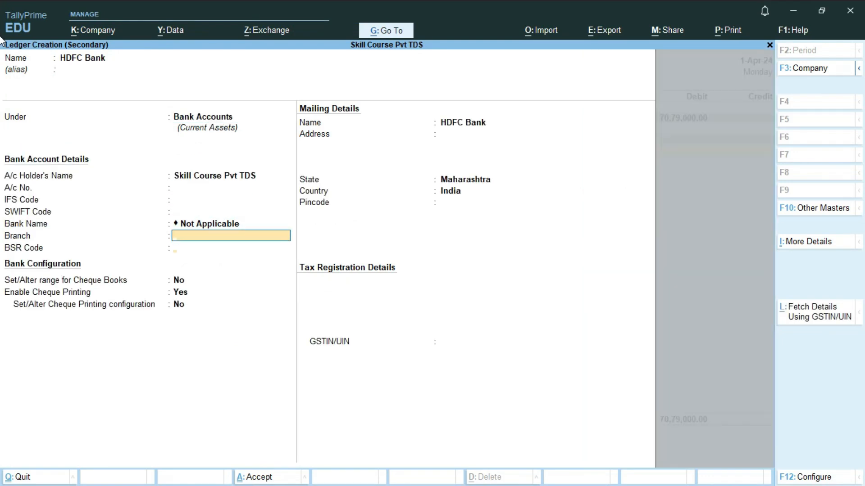
key("Return")
key("Return")
key("Return")
key("Return")
key("Return")
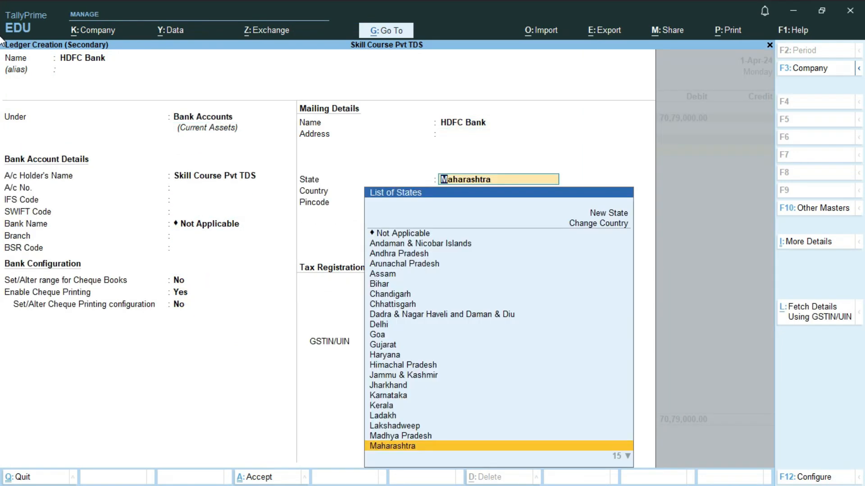
key("Return")
key("Return")
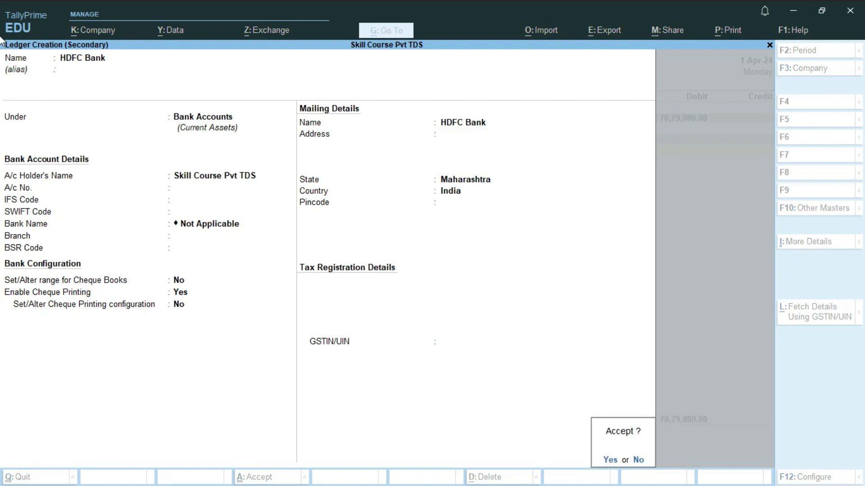
key("Return")
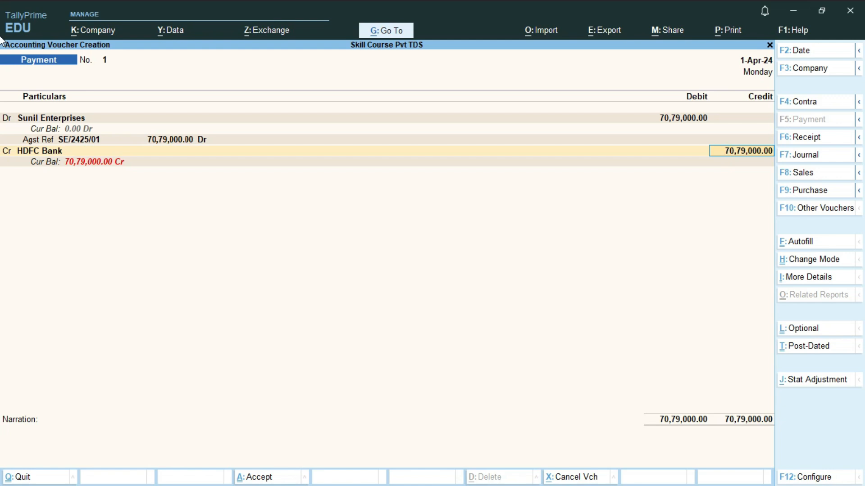
Confirm the 70,79,000.00 HDFC Bank credit with cheque allocation and save payment voucher 1
key("Return")
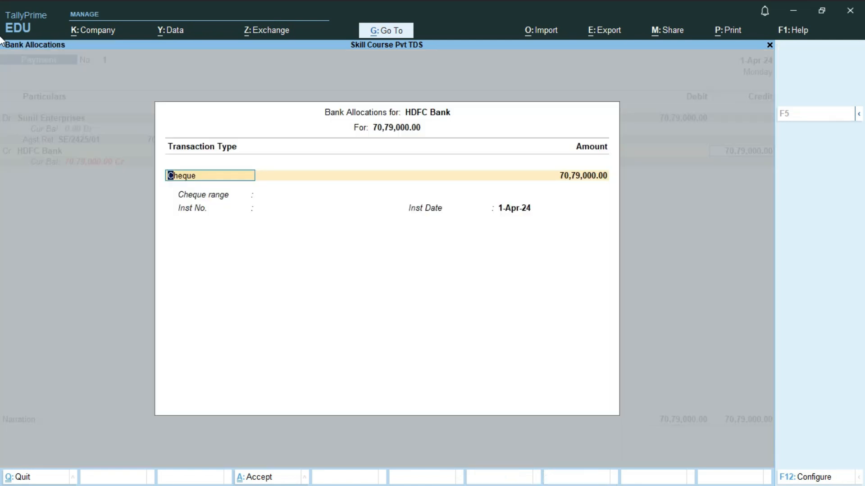
key("Return")
key("Return")
key("Return")
key("Return")
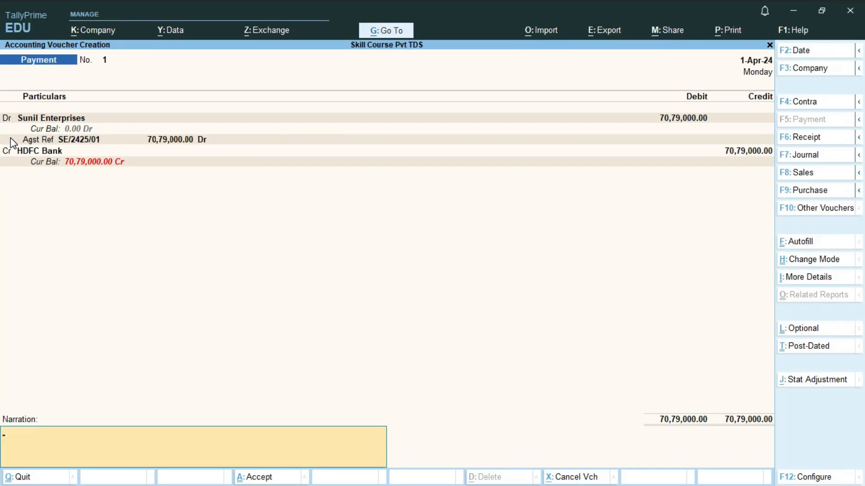
key("Return")
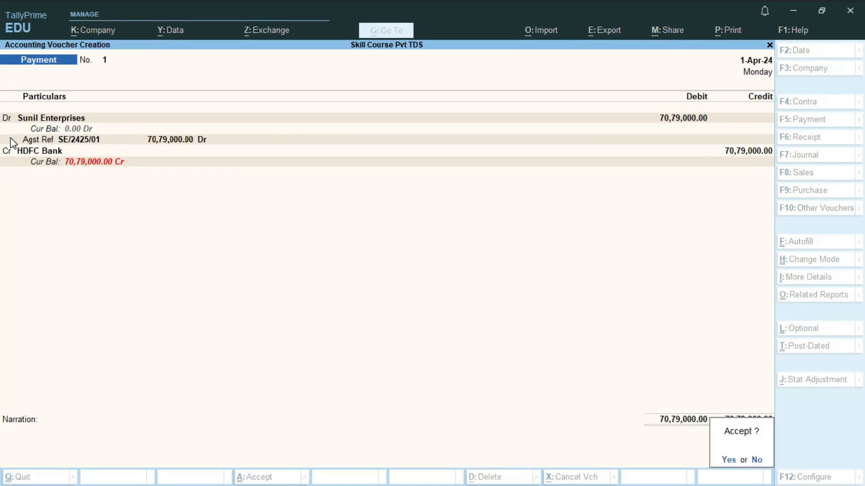
key("Return")
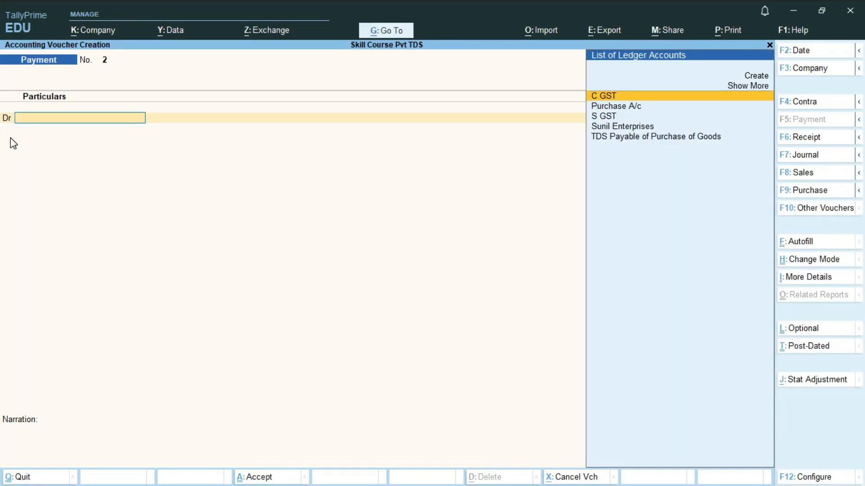
key("Escape")
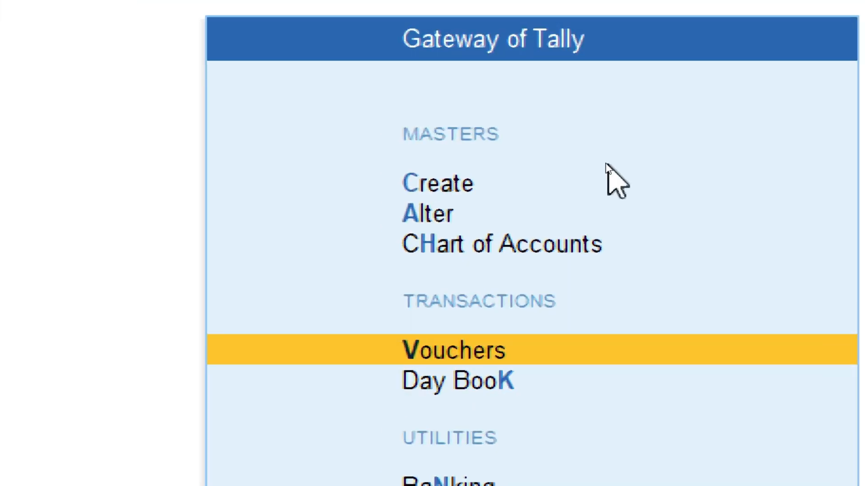
Open the HDFC Bank ledger for alteration from the Gateway of Tally
key("Up")
key("Up")
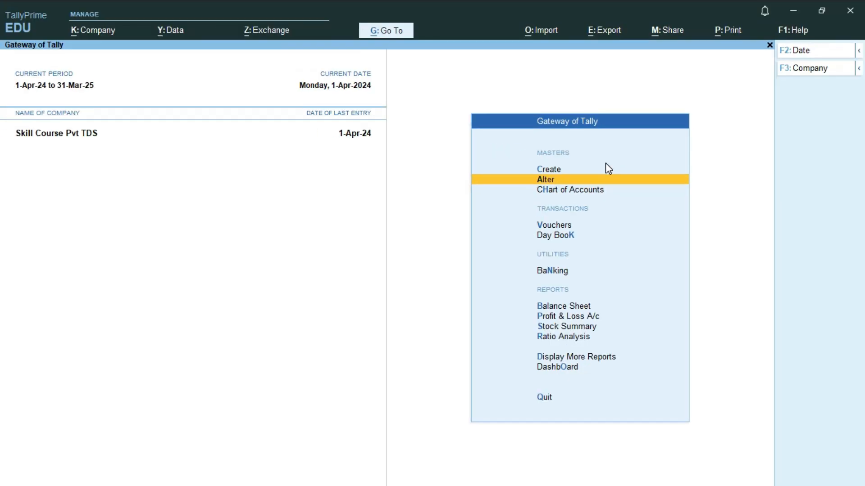
key("Return")
key("Down")
key("Return")
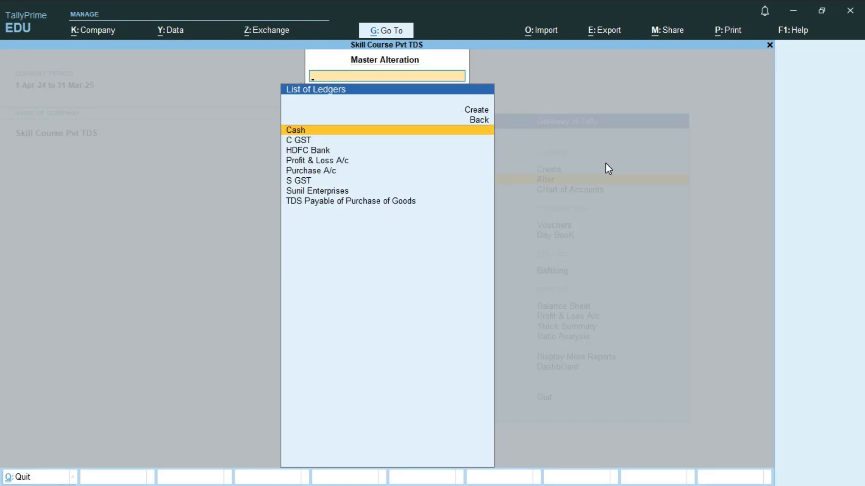
key("Down")
key("Down")
key("Return")
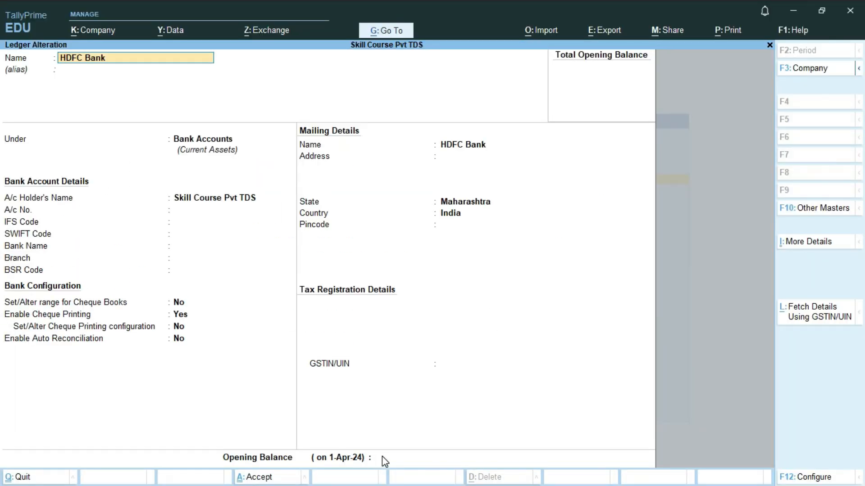
Enter a 1,00,00,000.00 Dr opening balance and save the HDFC Bank ledger
left_click(451, 460)
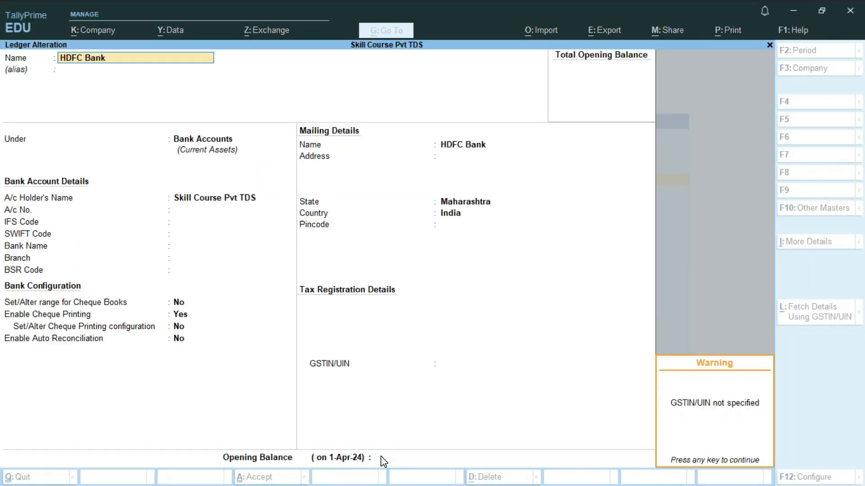
left_click(382, 458)
key("Return")
left_click(382, 459)
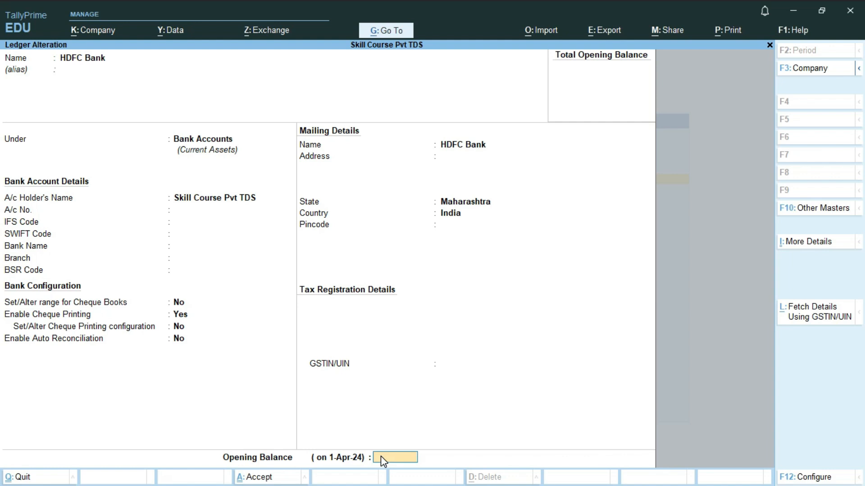
type("1,00,00,")
type("00")
type("0000")
key("Return")
key("Return")
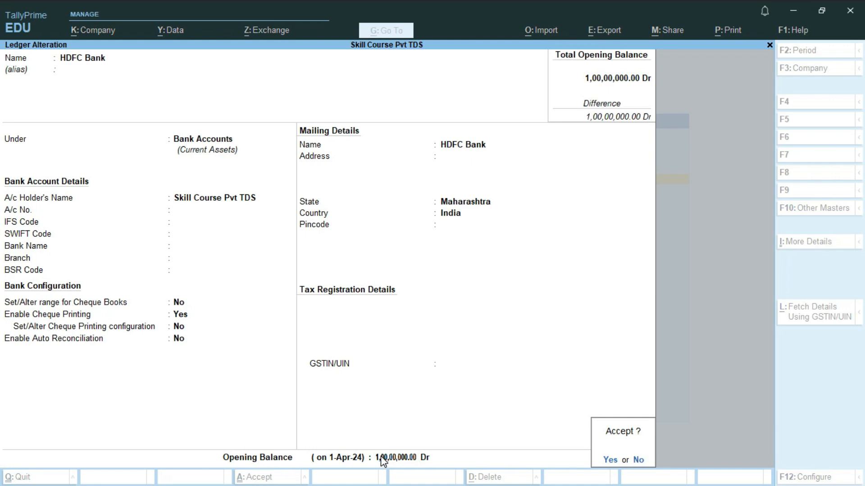
key("Return")
key("Escape")
key("Down")
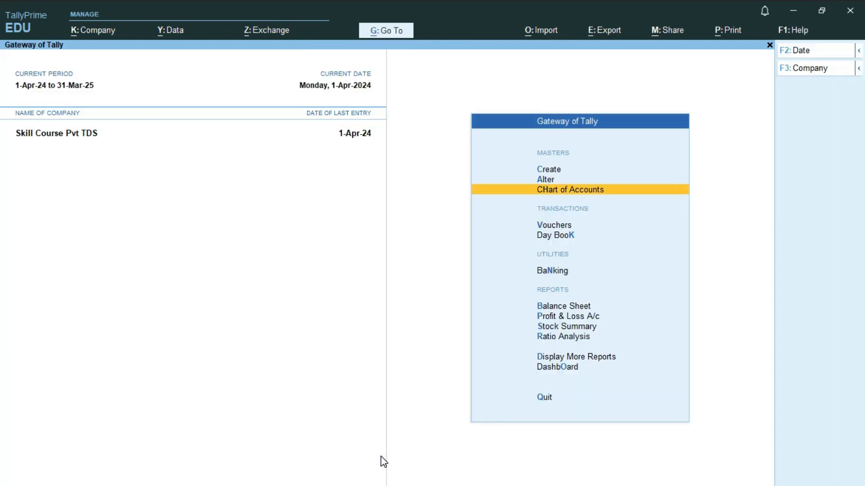
Review the 1-Apr-24 Day Book and inspect the payment voucher, leaving it unchanged
key("Down")
key("Down")
key("Return")
key("Return")
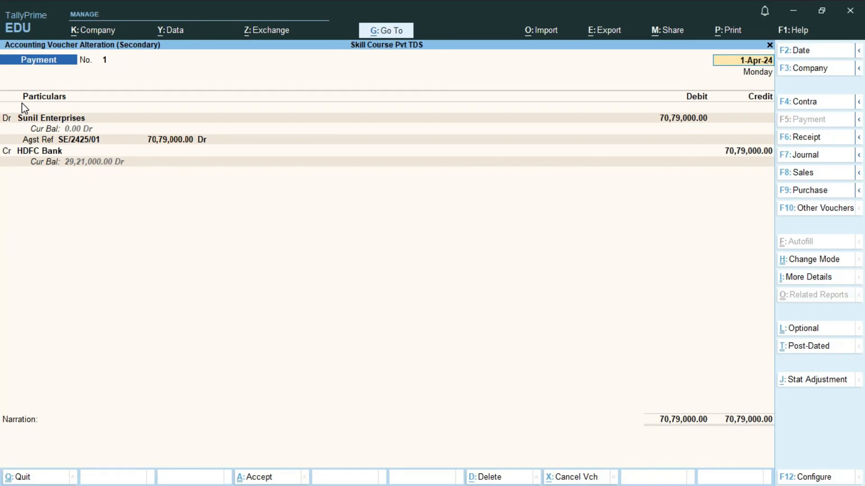
left_click(22, 103)
key("Escape")
key("y")
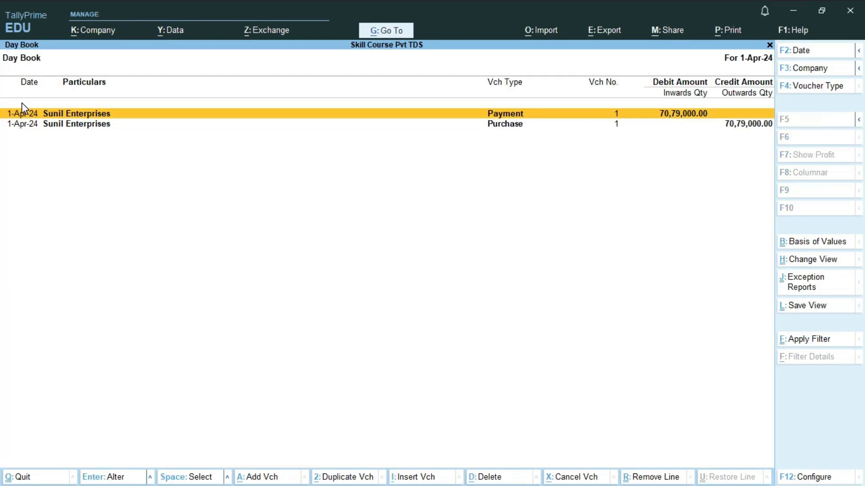
key("alt+Tab")
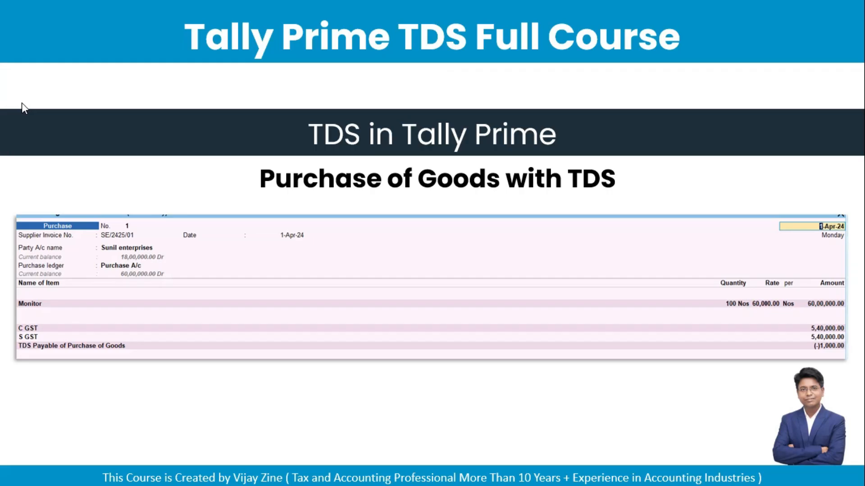